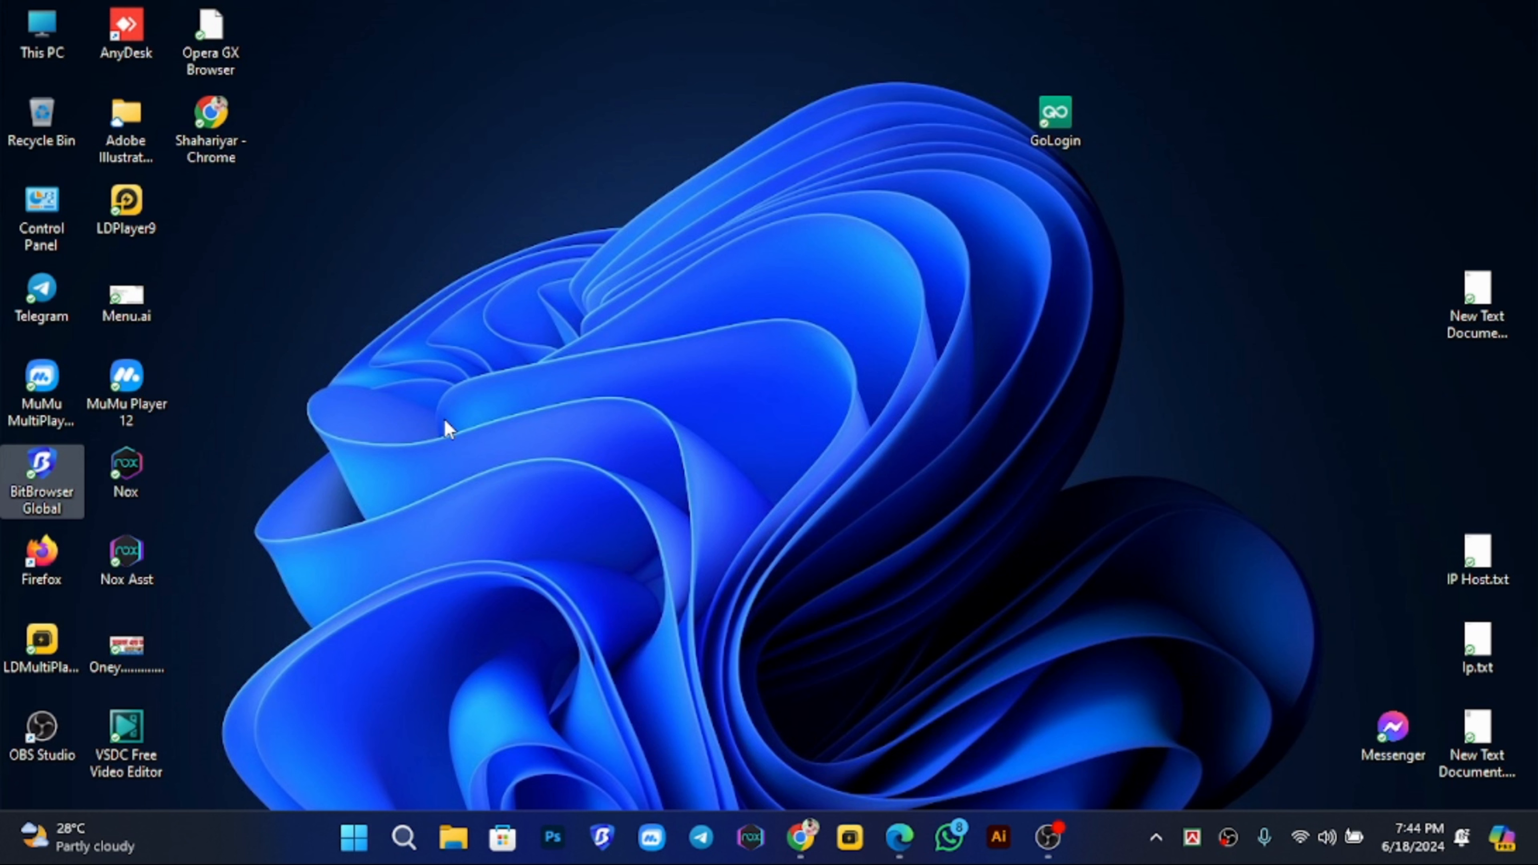
{"action": "left_click", "coordinate": [445, 421]}
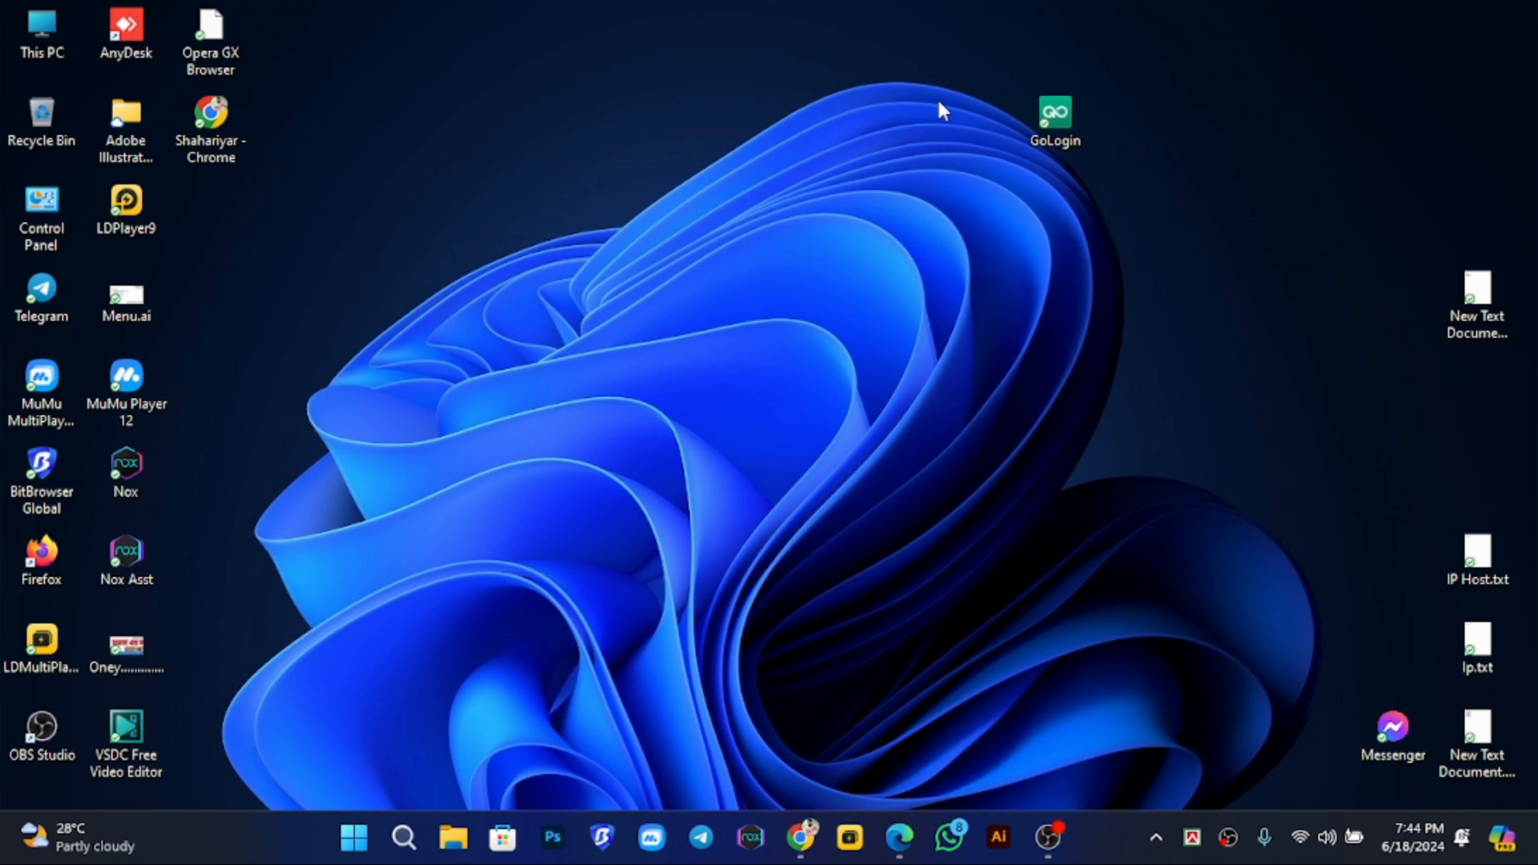
{"action": "left_click_drag", "start_coordinate": [938, 101], "coordinate": [1172, 364]}
{"action": "left_click", "coordinate": [1154, 385]}
{"action": "left_click", "coordinate": [1055, 118]}
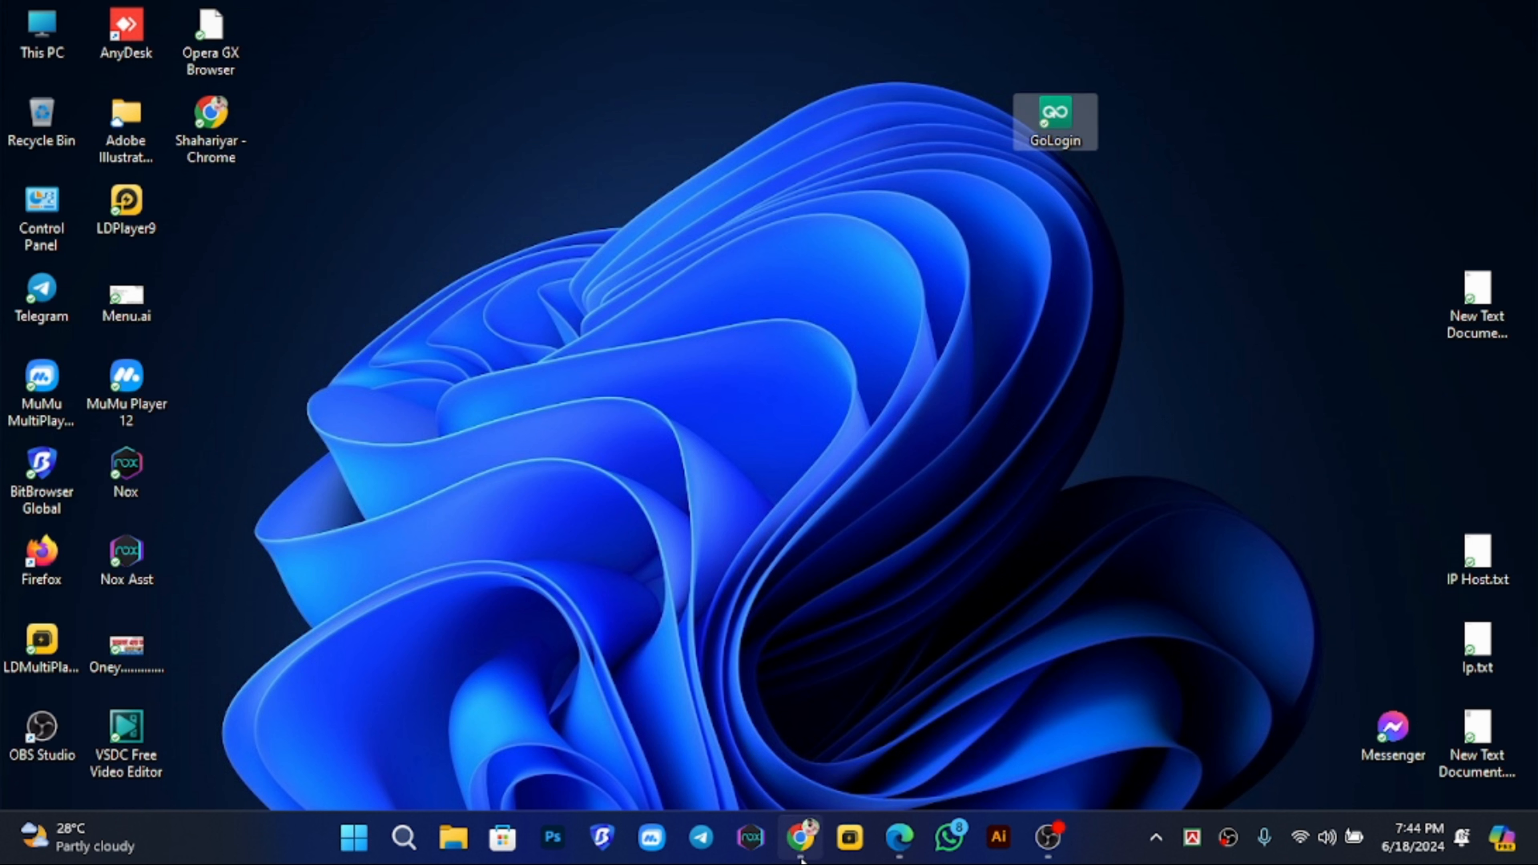
{"action": "left_click", "coordinate": [832, 776]}
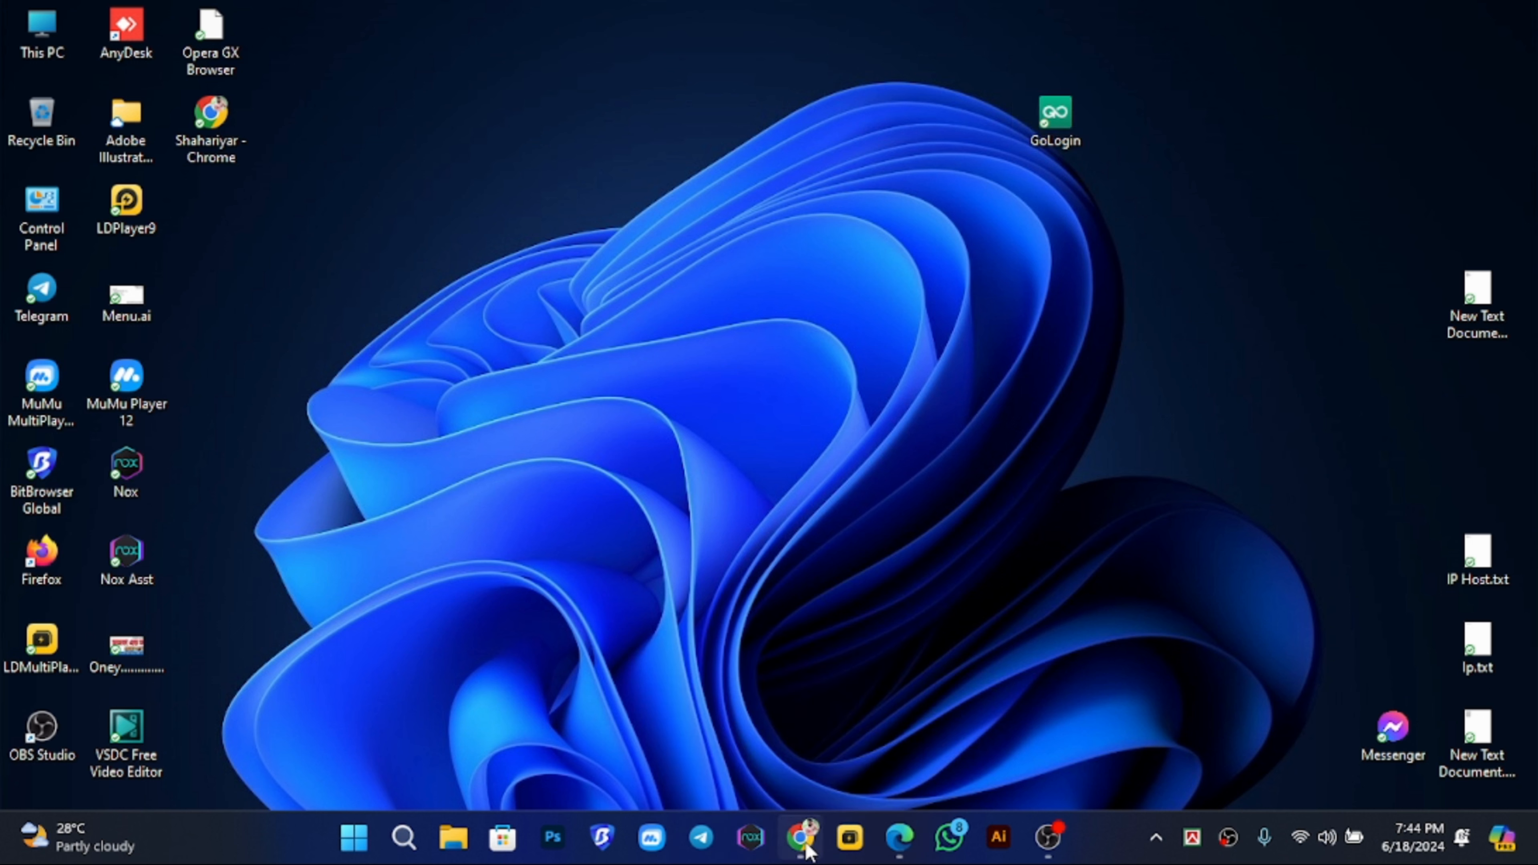
Switch to Chrome and open GoLogin's Download page from the Google results for Gologin.
{"action": "left_click", "coordinate": [803, 845]}
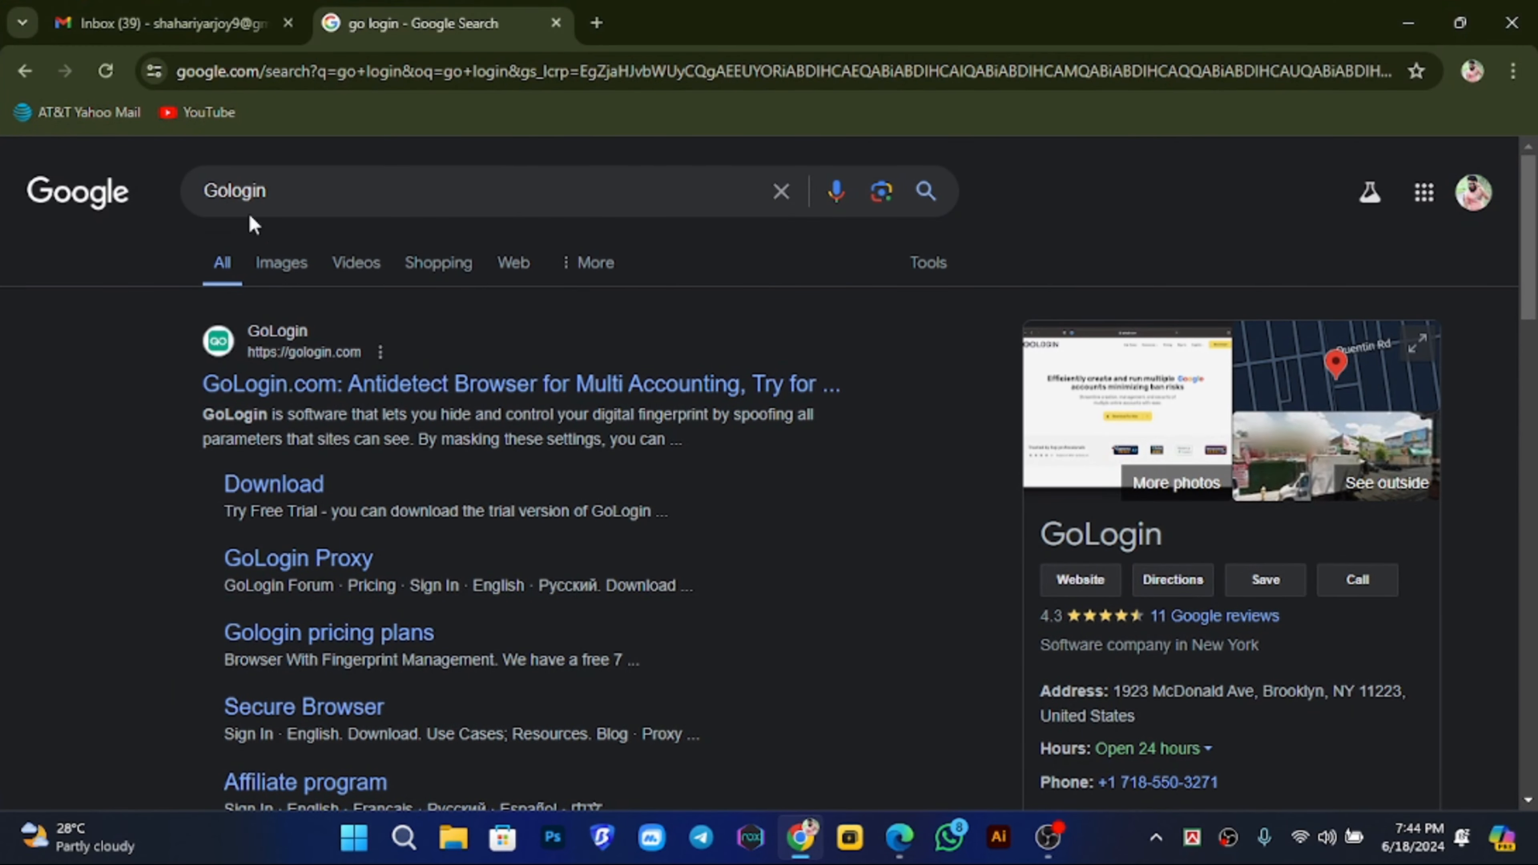
{"action": "left_click", "coordinate": [283, 182]}
{"action": "left_click", "coordinate": [82, 397]}
{"action": "scroll", "coordinate": [689, 582], "scroll_direction": "down", "scroll_amount": 1}
{"action": "scroll", "coordinate": [688, 581], "scroll_direction": "up", "scroll_amount": 1}
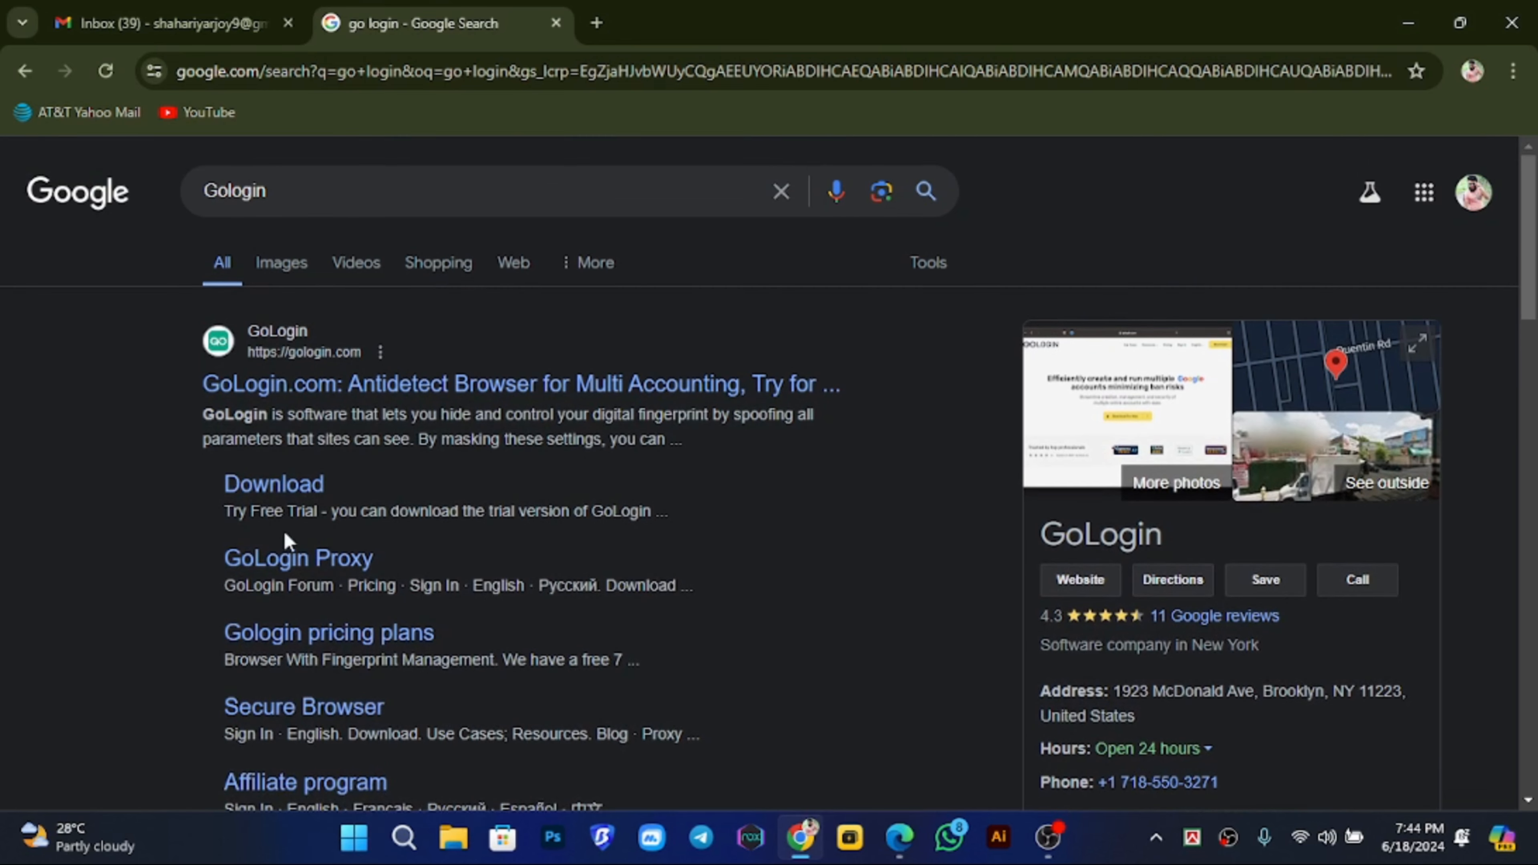
{"action": "left_click", "coordinate": [295, 492]}
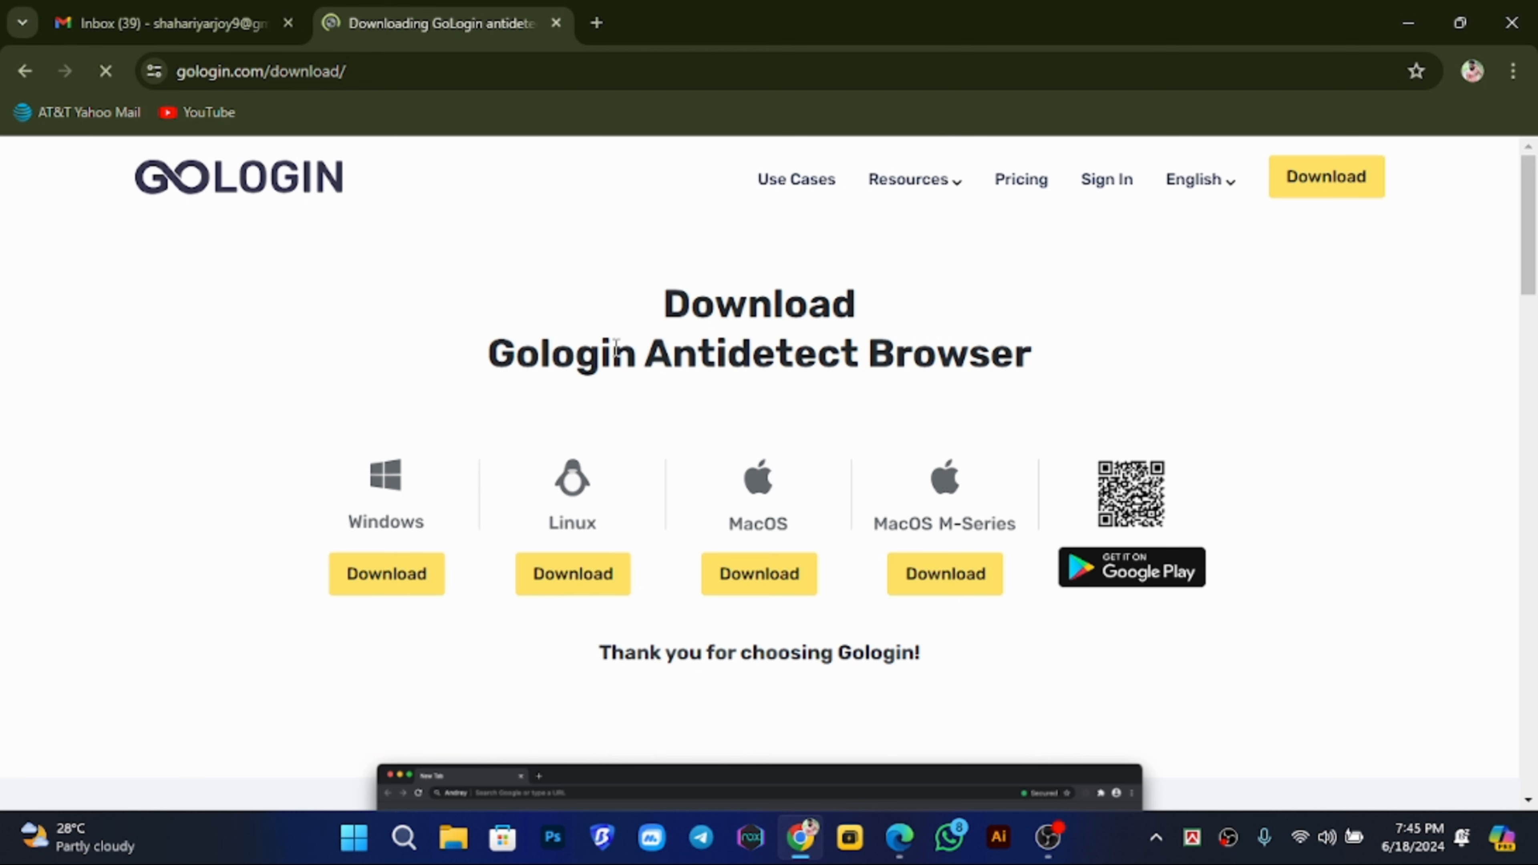
Download the Windows version of the Gologin Antidetect Browser.
{"action": "left_click_drag", "start_coordinate": [648, 363], "coordinate": [991, 362]}
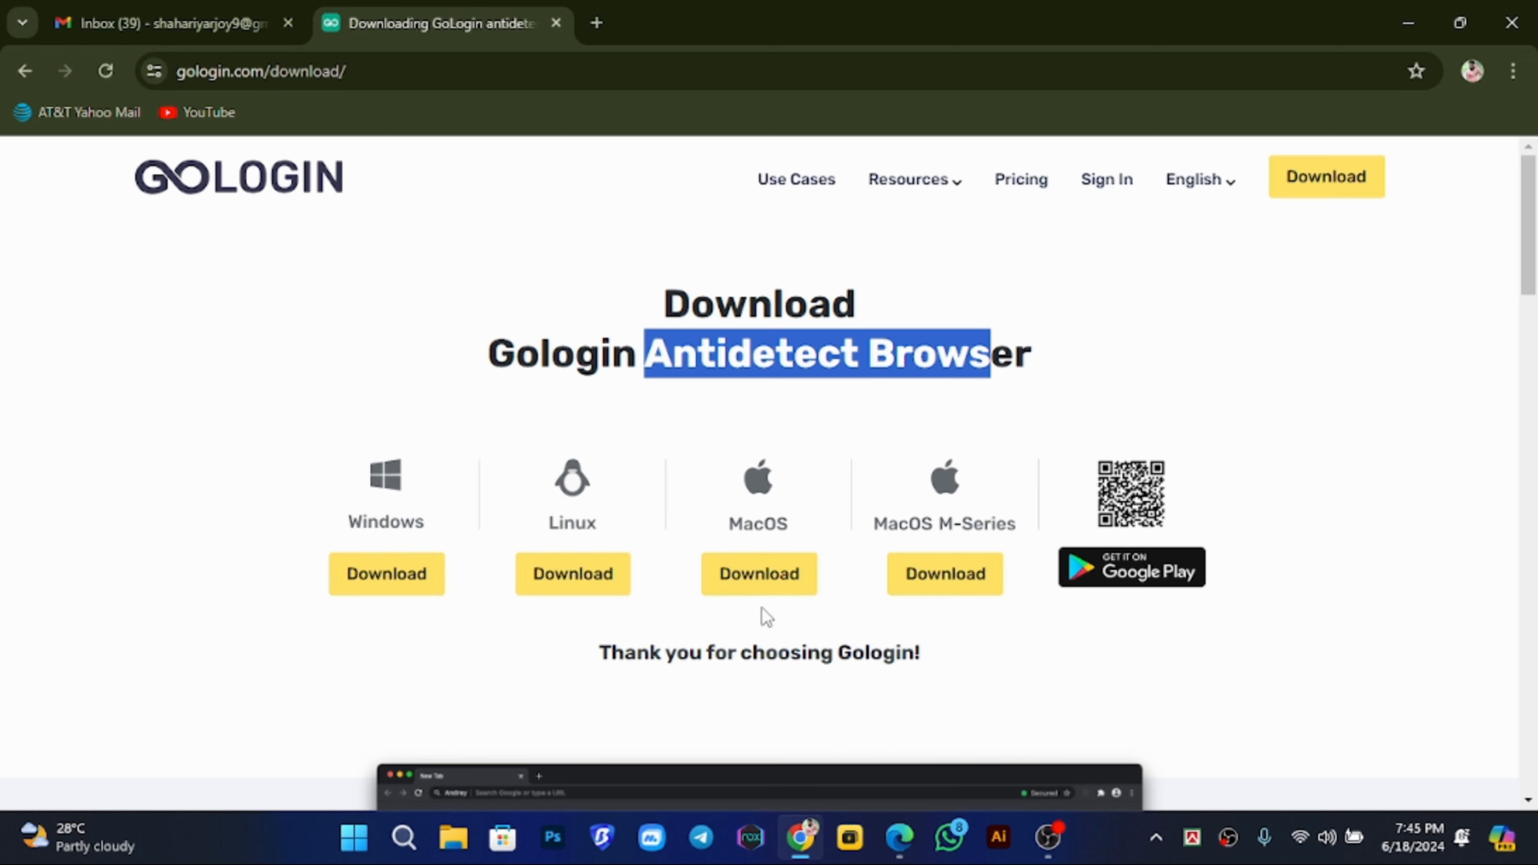
{"action": "scroll", "coordinate": [755, 481], "scroll_direction": "down", "scroll_amount": 3}
{"action": "scroll", "coordinate": [1158, 373], "scroll_direction": "up", "scroll_amount": 3}
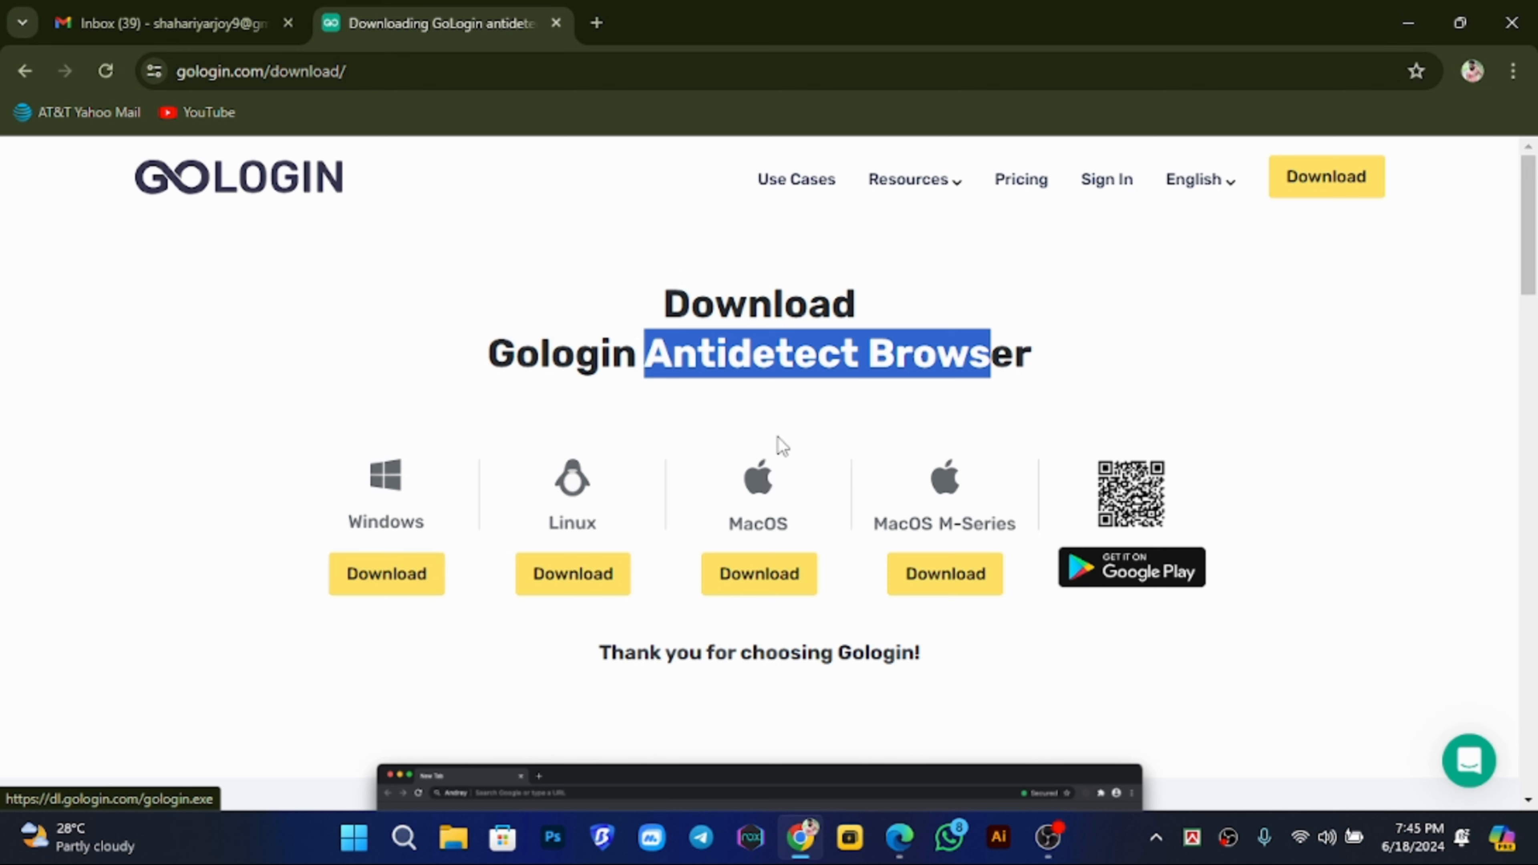
{"action": "left_click", "coordinate": [414, 576]}
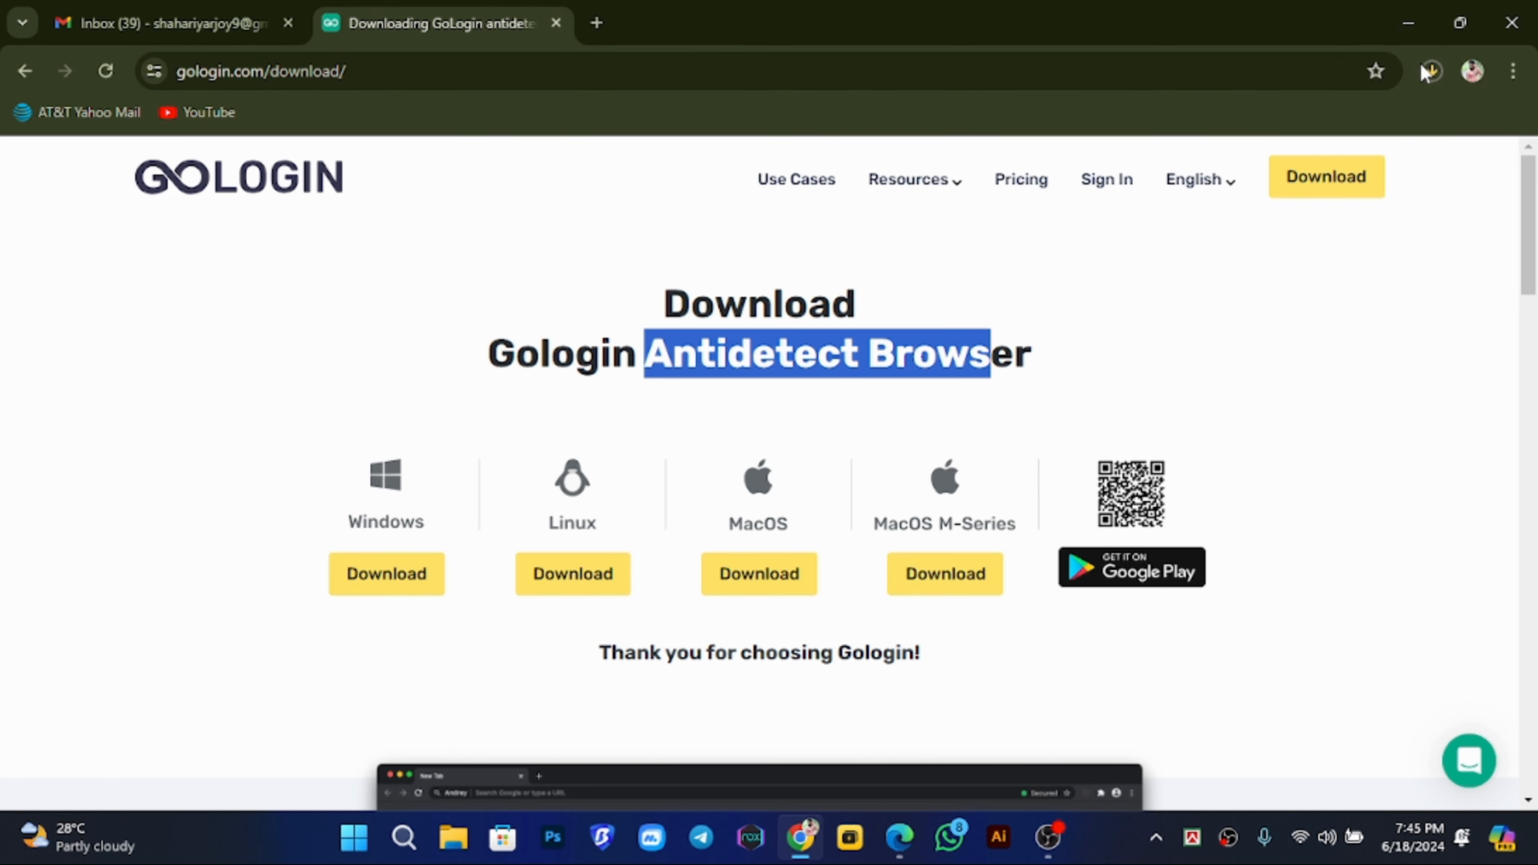
{"action": "left_click", "coordinate": [1371, 171]}
Switch to the GoLogin desktop app and sign up for an account with the email address, account password and password confirmation.
{"action": "key", "text": "super+d"}
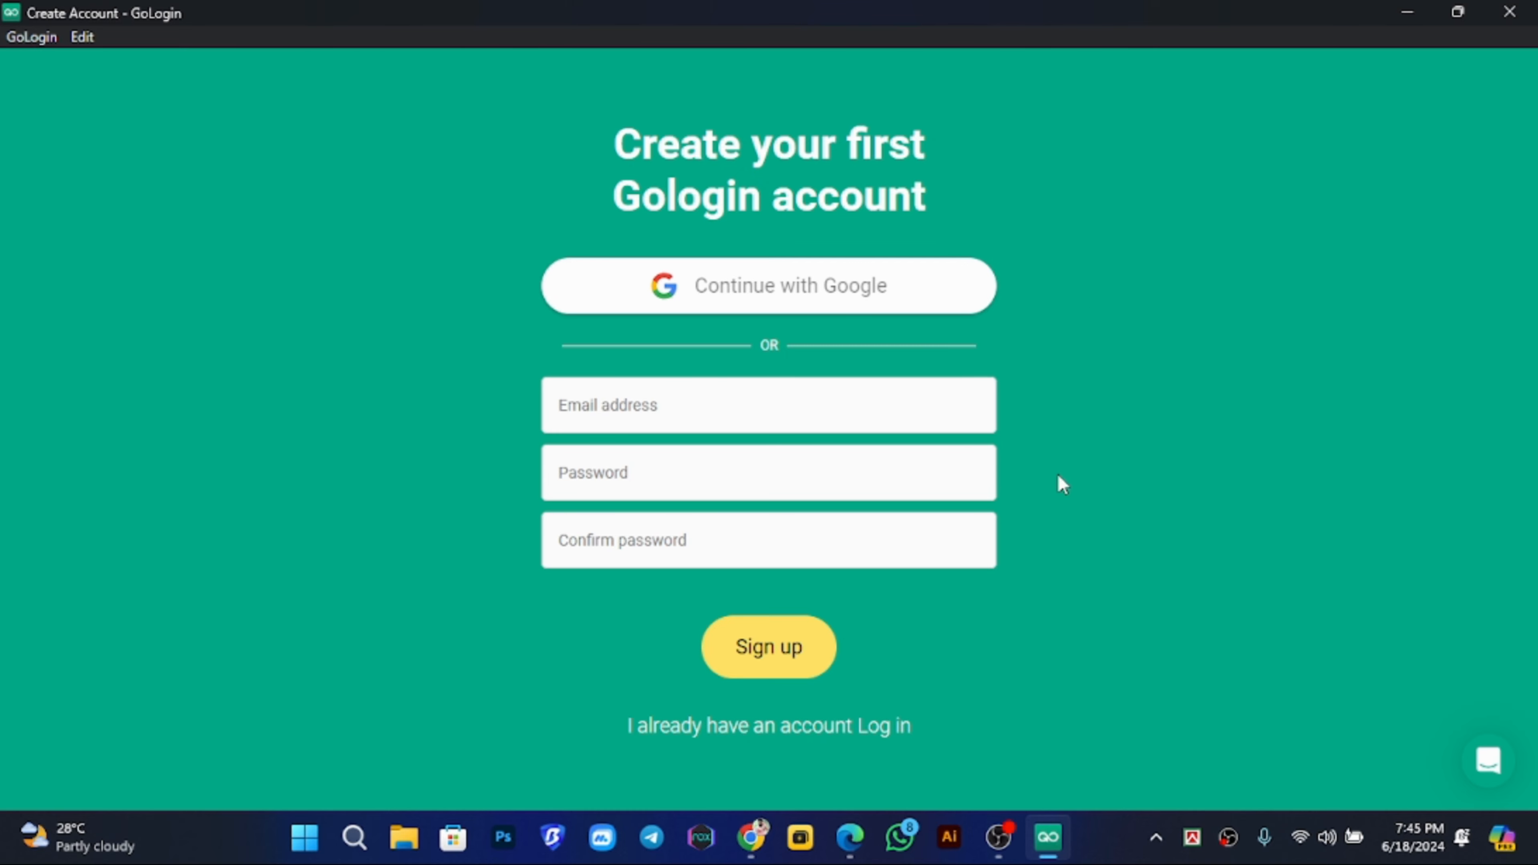
{"action": "left_click", "coordinate": [715, 728]}
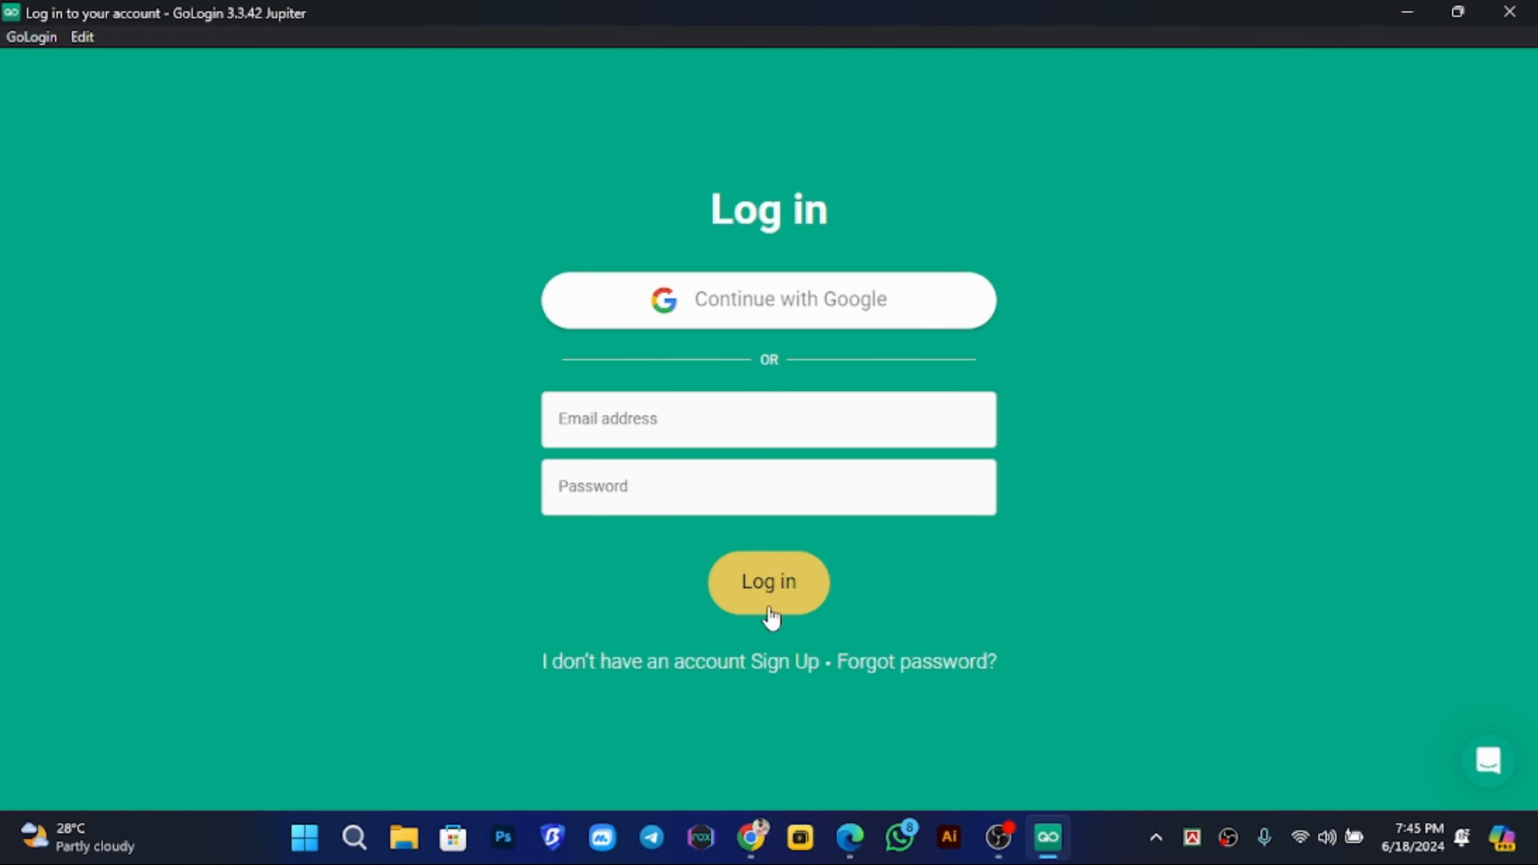
{"action": "left_click", "coordinate": [689, 665]}
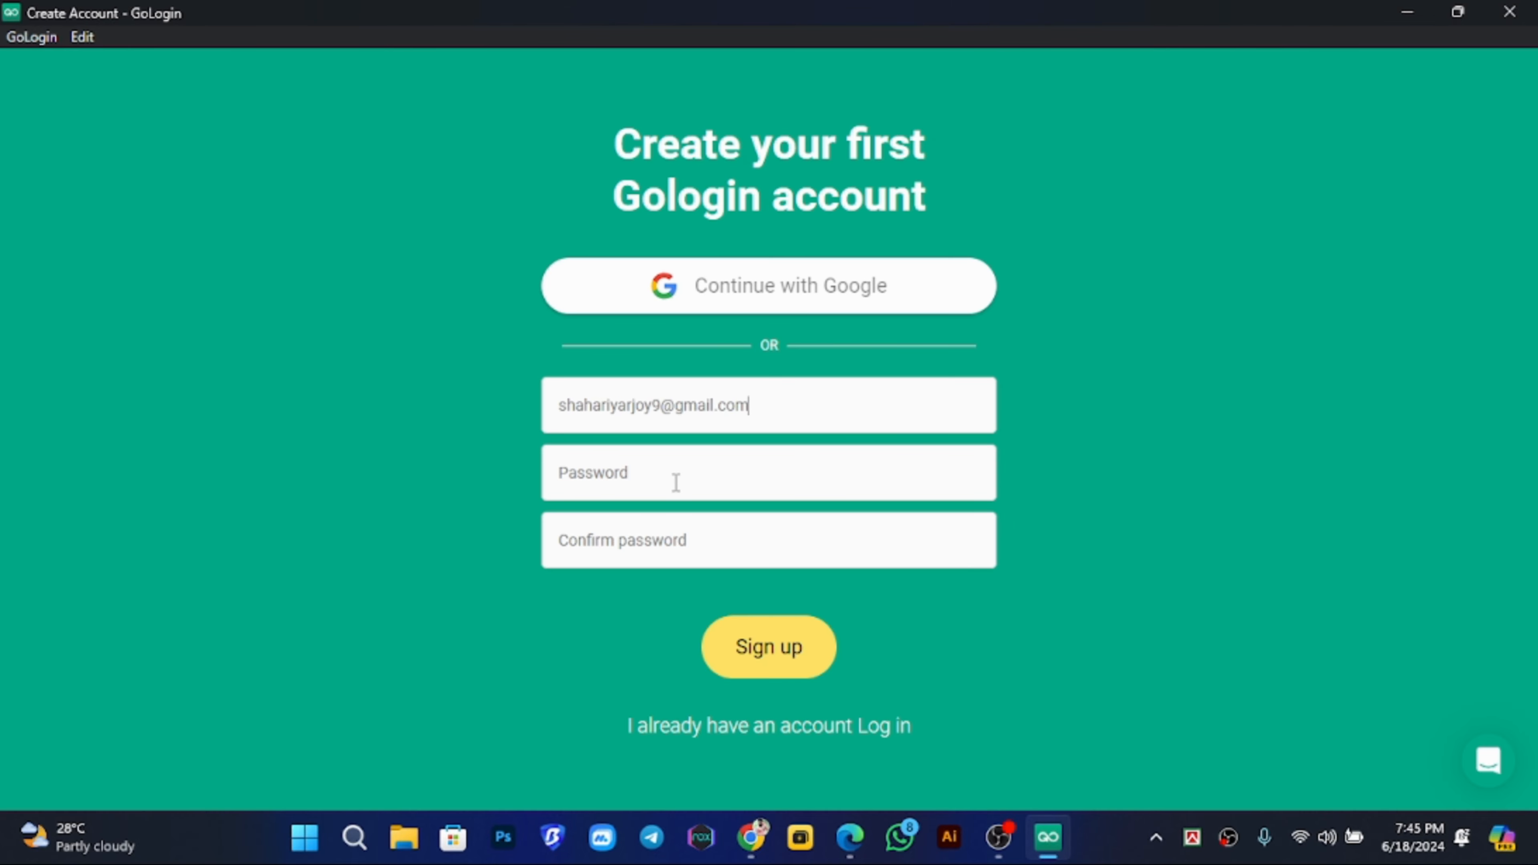
{"action": "type", "text": "***"}
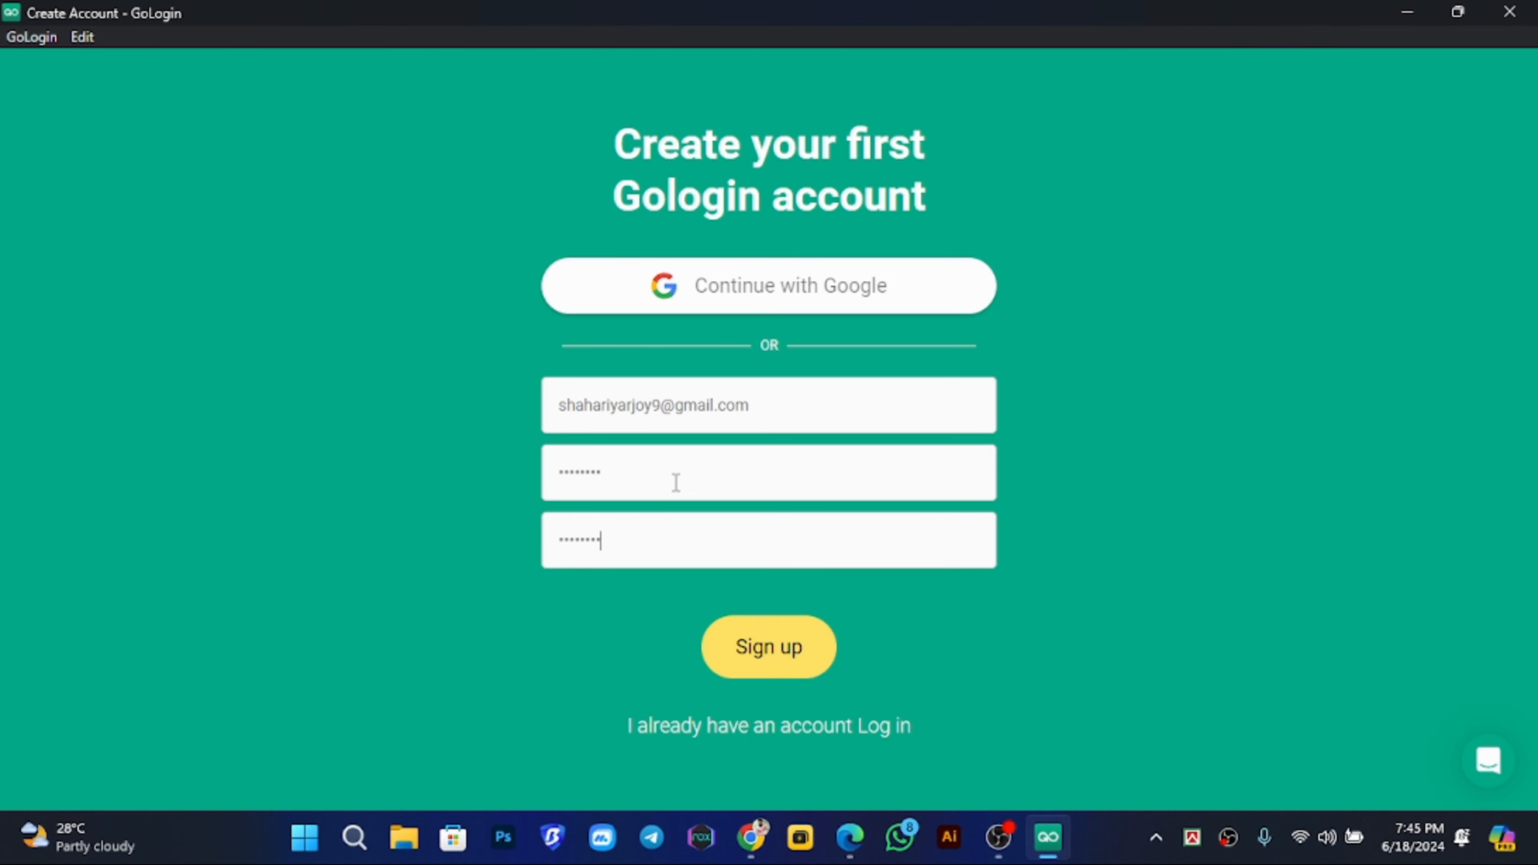
{"action": "left_click", "coordinate": [793, 654]}
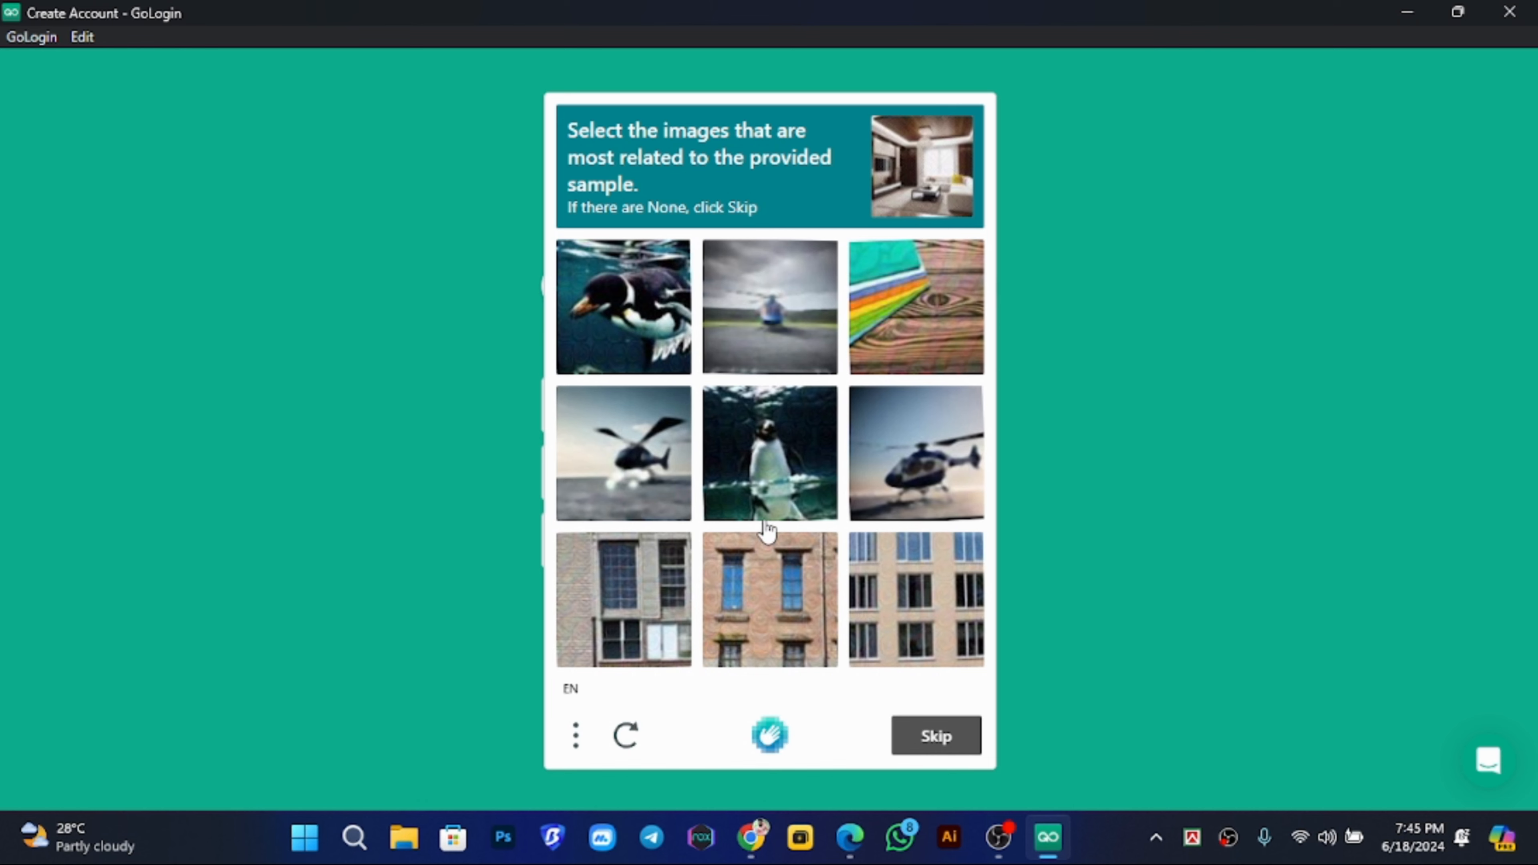
Solve the image challenge by selecting the three pictures of buildings with windows and verifying the selection.
{"action": "left_click", "coordinate": [772, 603]}
{"action": "left_click", "coordinate": [658, 624]}
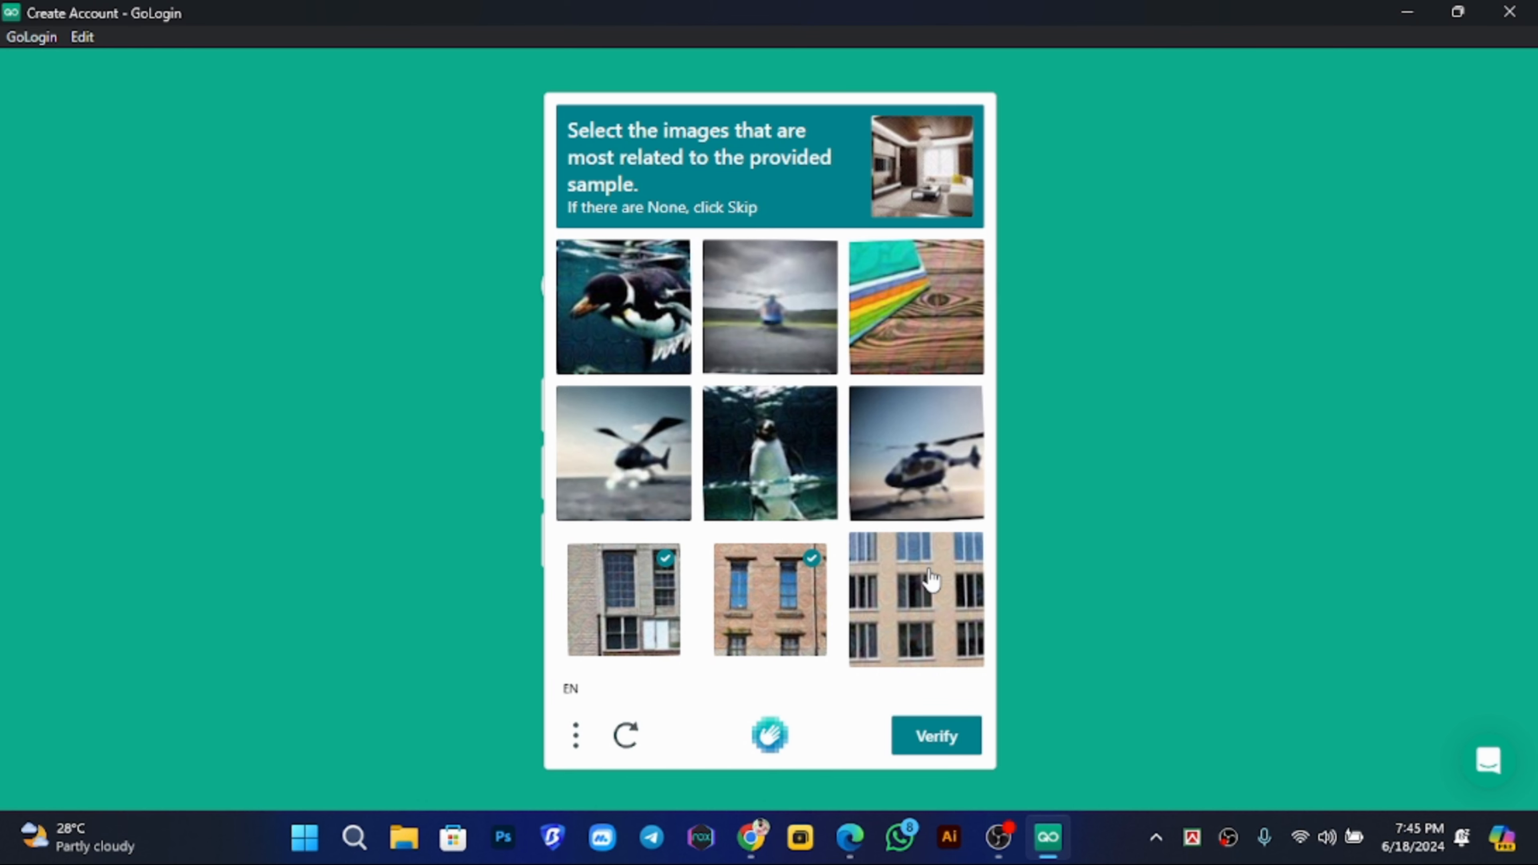
{"action": "left_click", "coordinate": [931, 581]}
{"action": "left_click", "coordinate": [952, 739]}
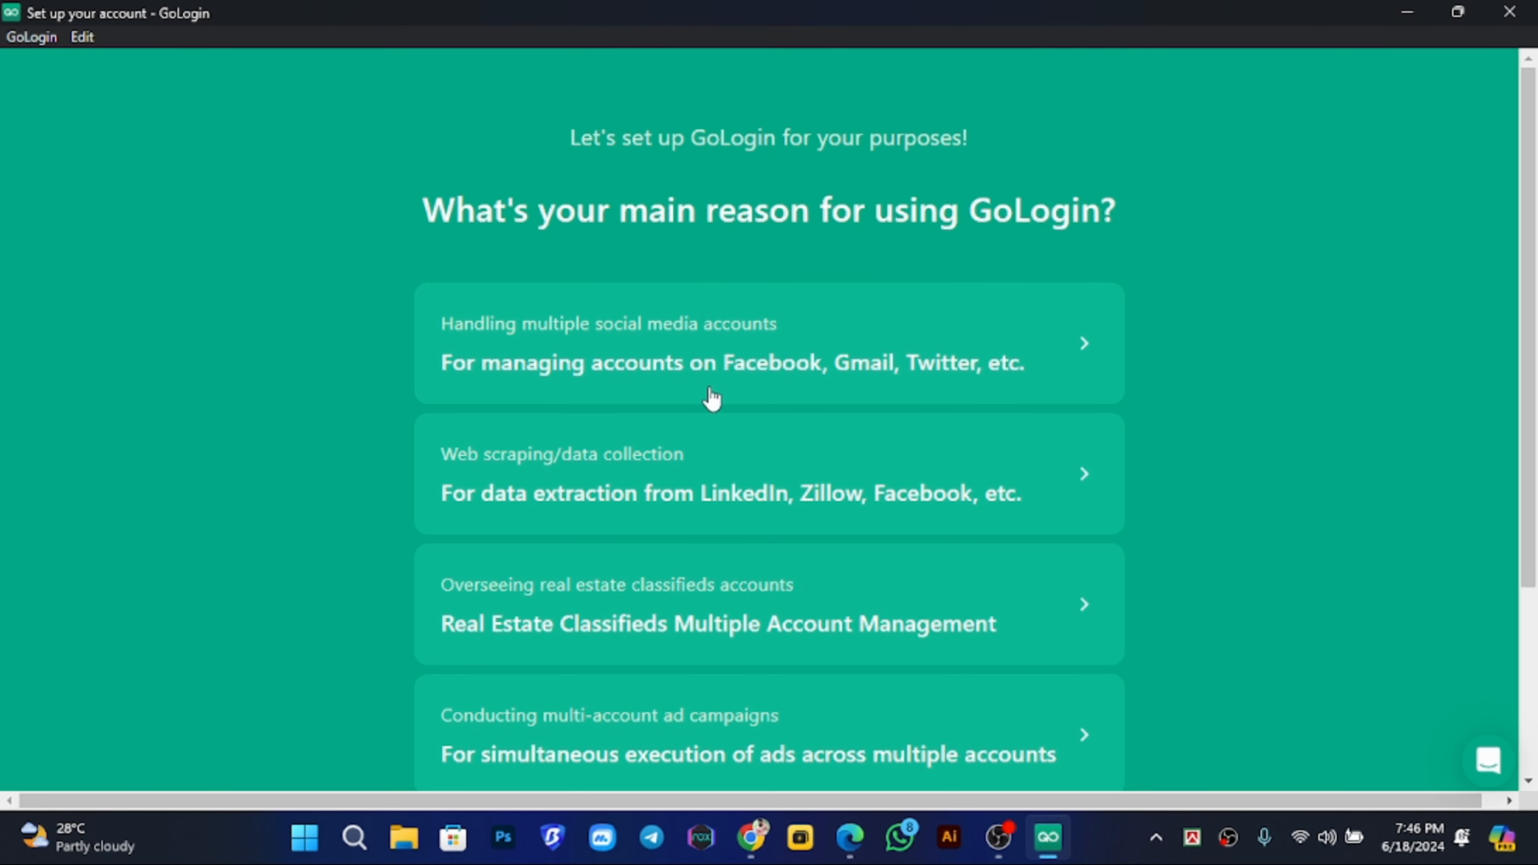
Go back from the Other answer and choose handling multiple social media accounts as the main reason for using GoLogin.
{"action": "scroll", "coordinate": [713, 398], "scroll_direction": "down", "scroll_amount": 5}
{"action": "left_click", "coordinate": [951, 727]}
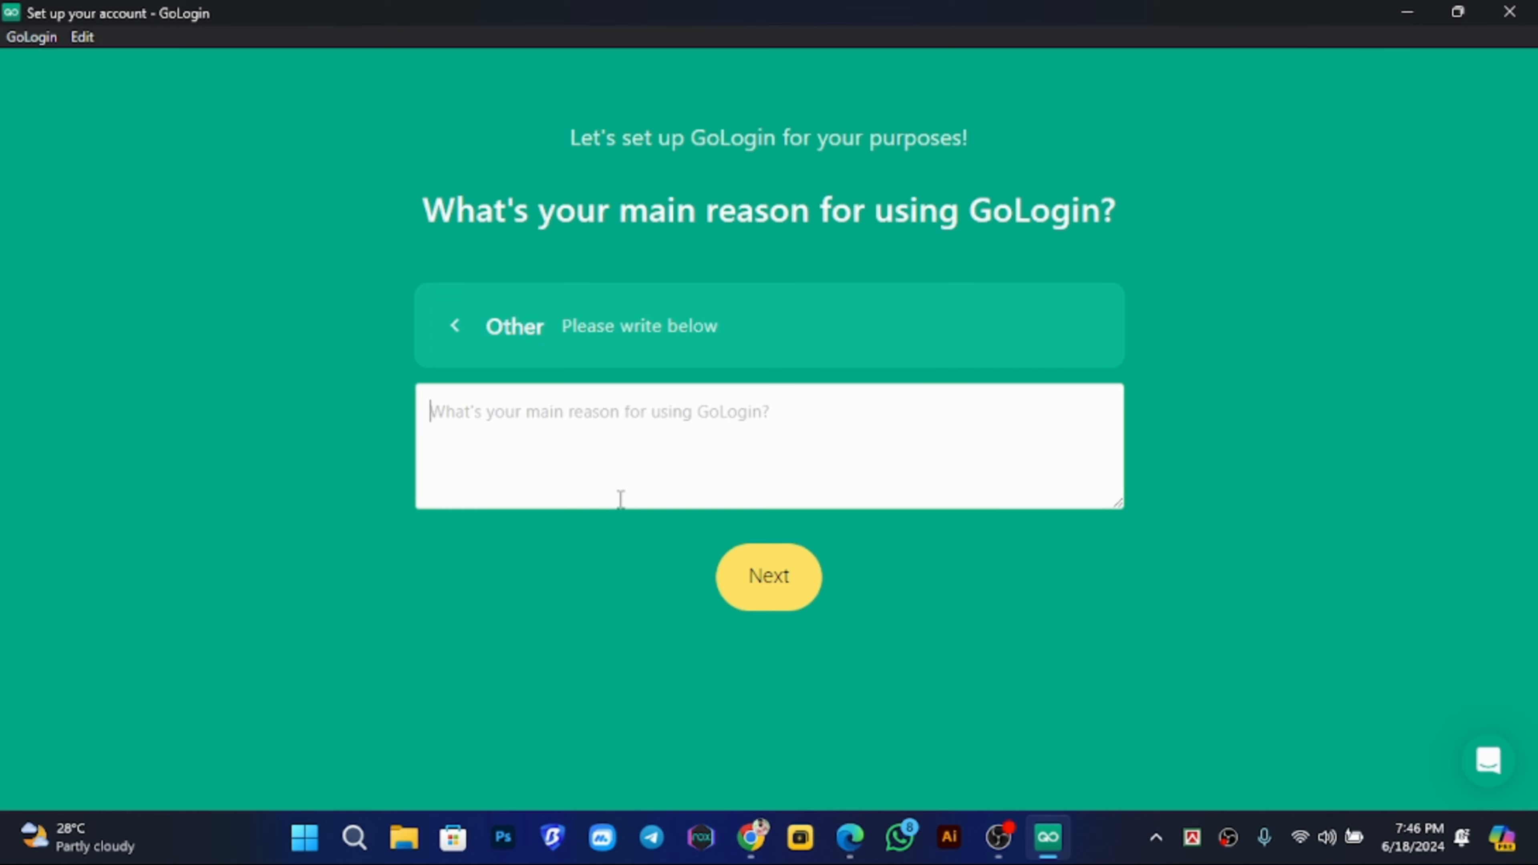
{"action": "left_click", "coordinate": [469, 345]}
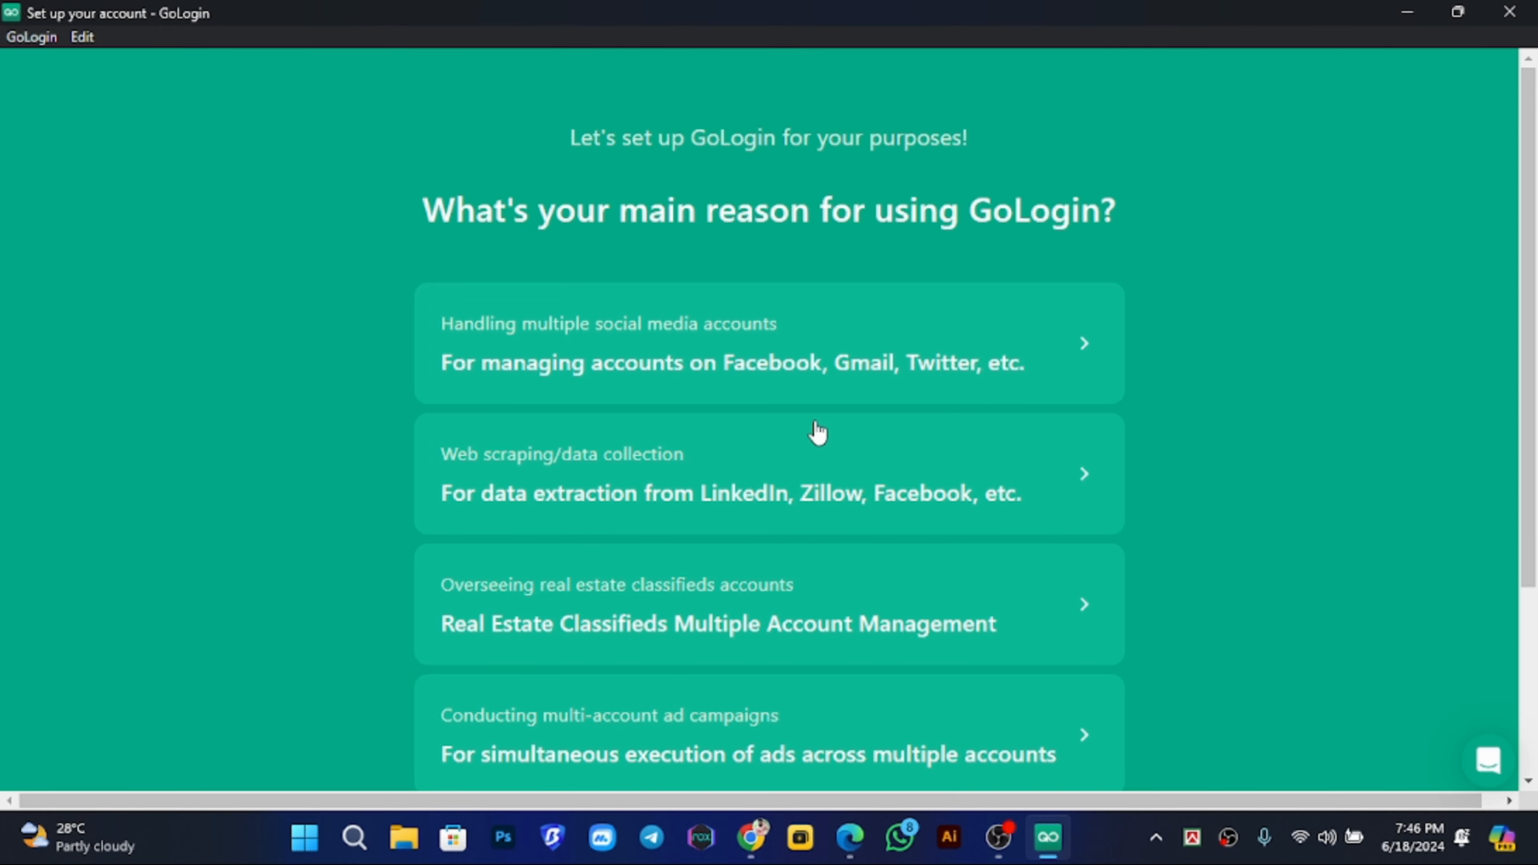
{"action": "left_click", "coordinate": [914, 372]}
{"action": "left_click", "coordinate": [620, 709]}
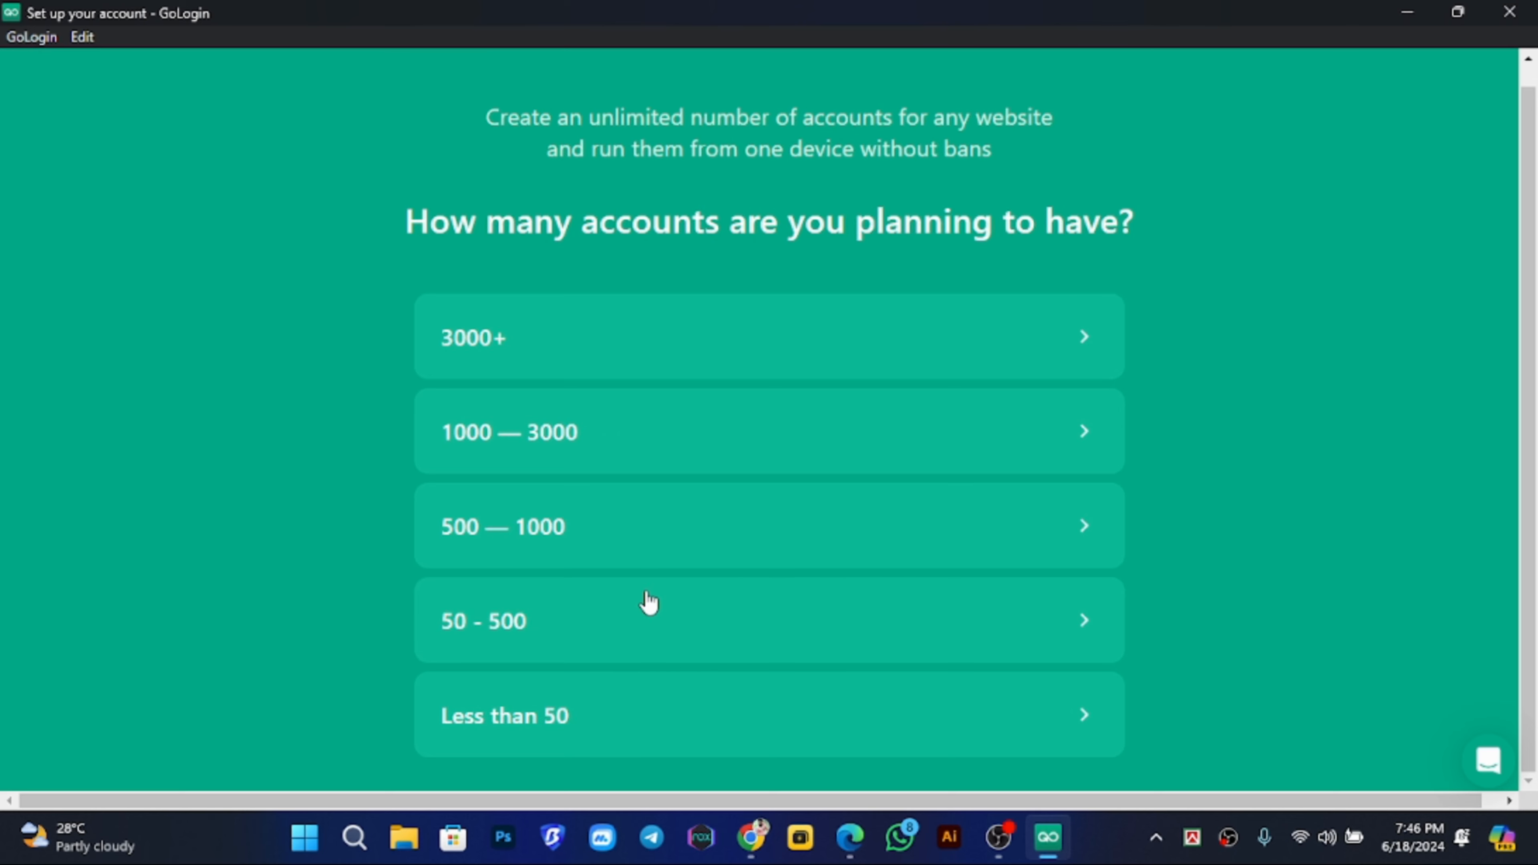
Choose 500 — 1000 planned accounts and give Google search as the way of hearing about GoLogin.
{"action": "left_click", "coordinate": [642, 529]}
{"action": "left_click", "coordinate": [580, 333]}
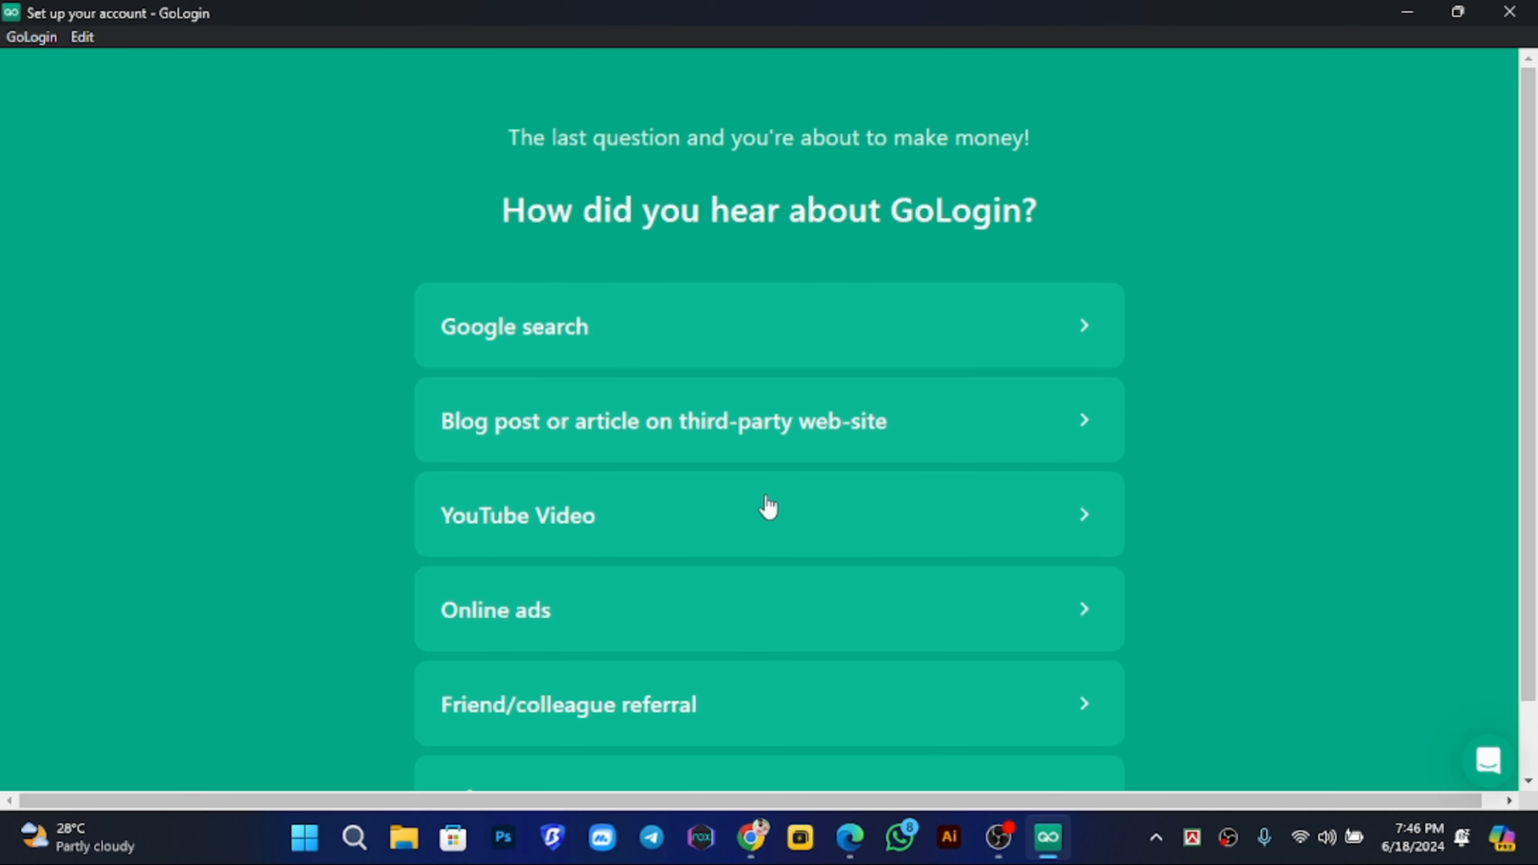
{"action": "scroll", "coordinate": [663, 404], "scroll_direction": "down", "scroll_amount": 1}
{"action": "left_click", "coordinate": [640, 239]}
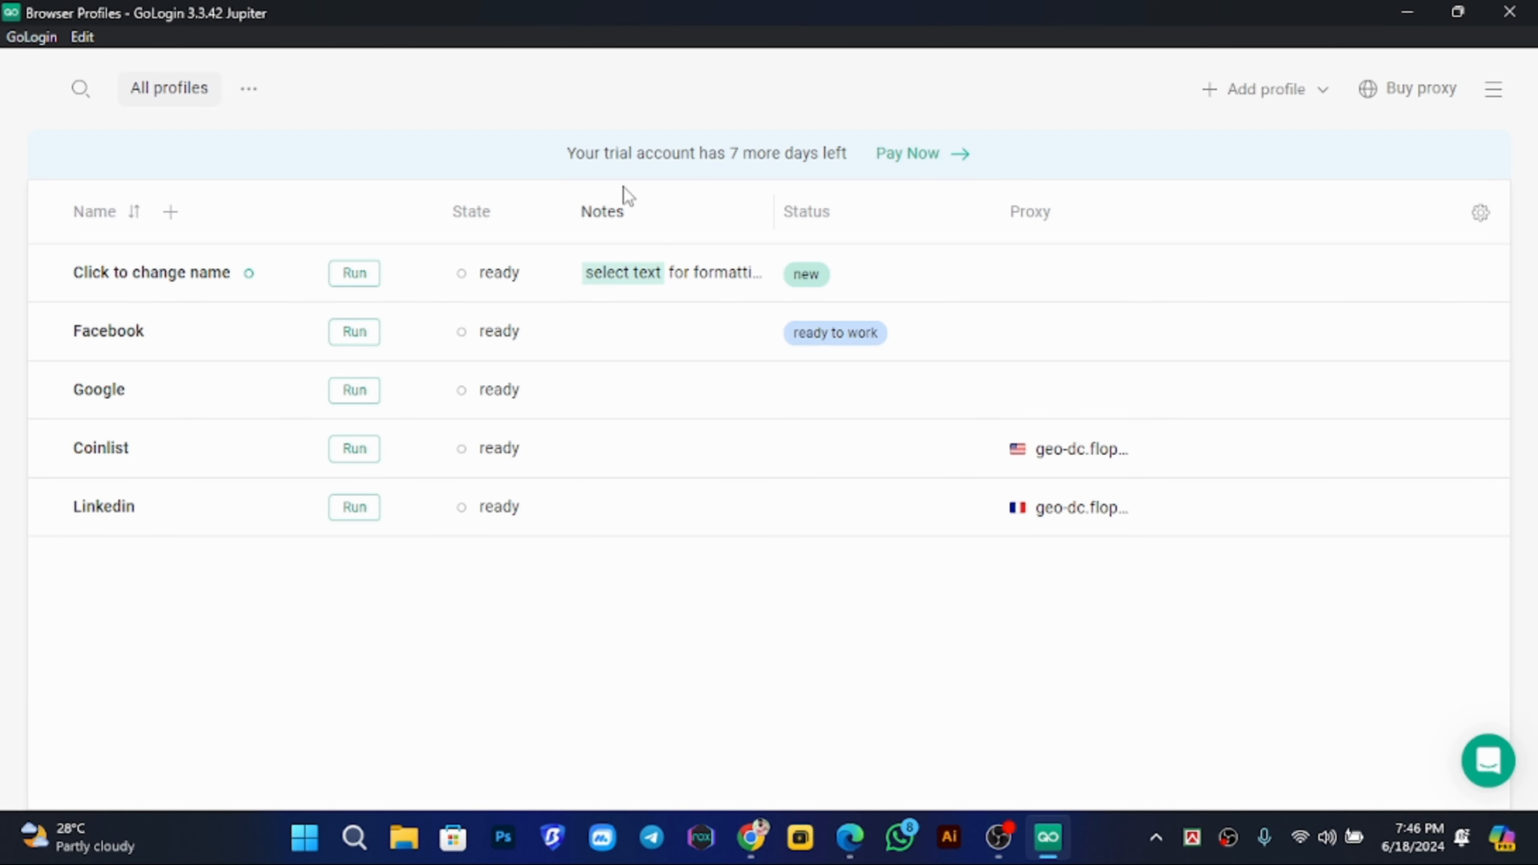
Examine the trial notice and the data packages and prices offered for mobile, residential and data center proxies.
{"action": "left_click_drag", "start_coordinate": [731, 140], "coordinate": [776, 143]}
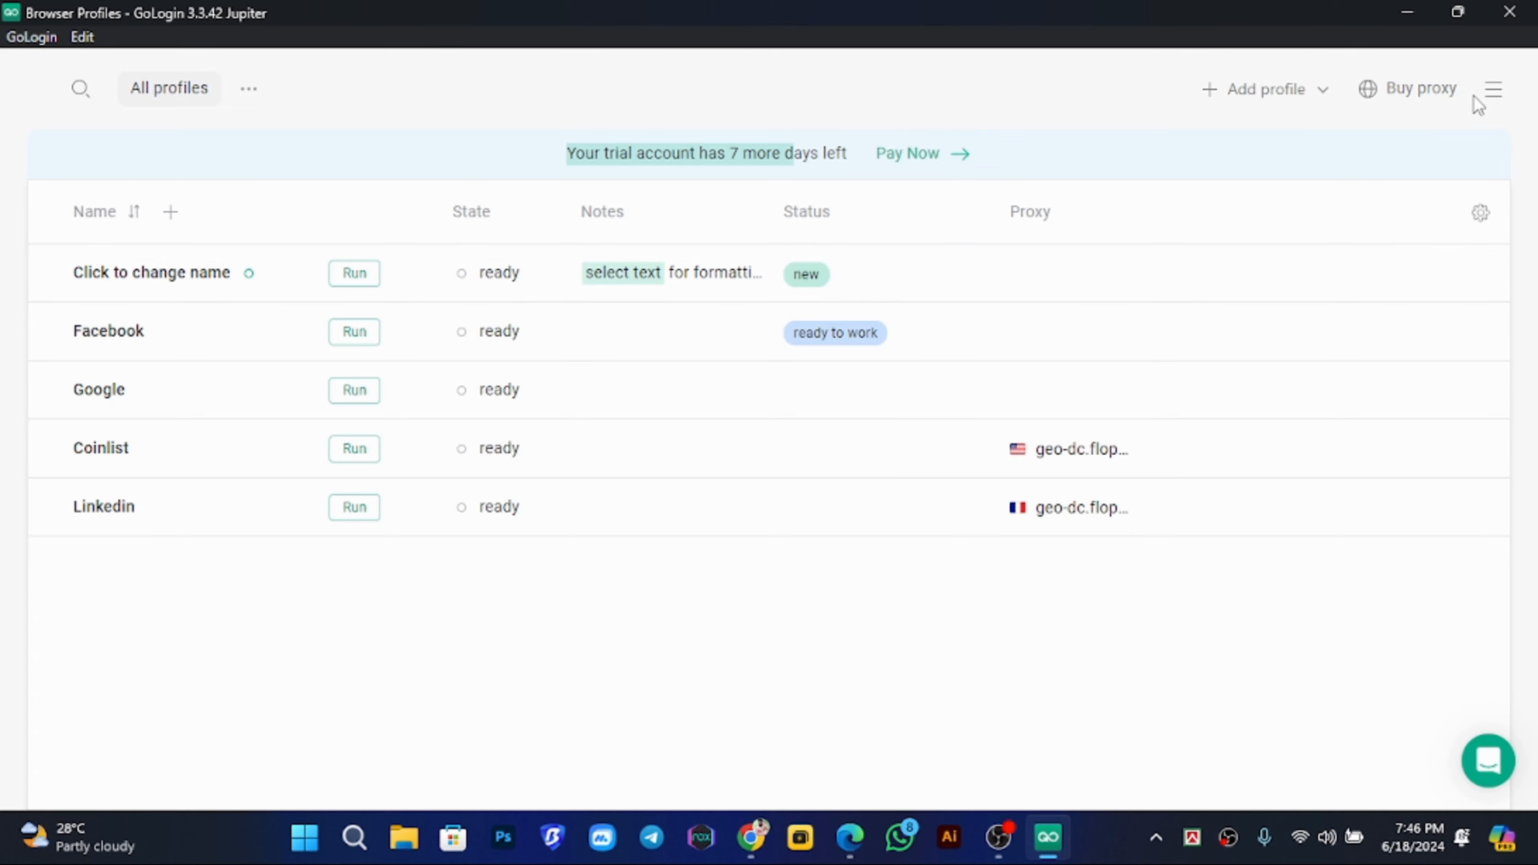
{"action": "left_click", "coordinate": [1493, 91]}
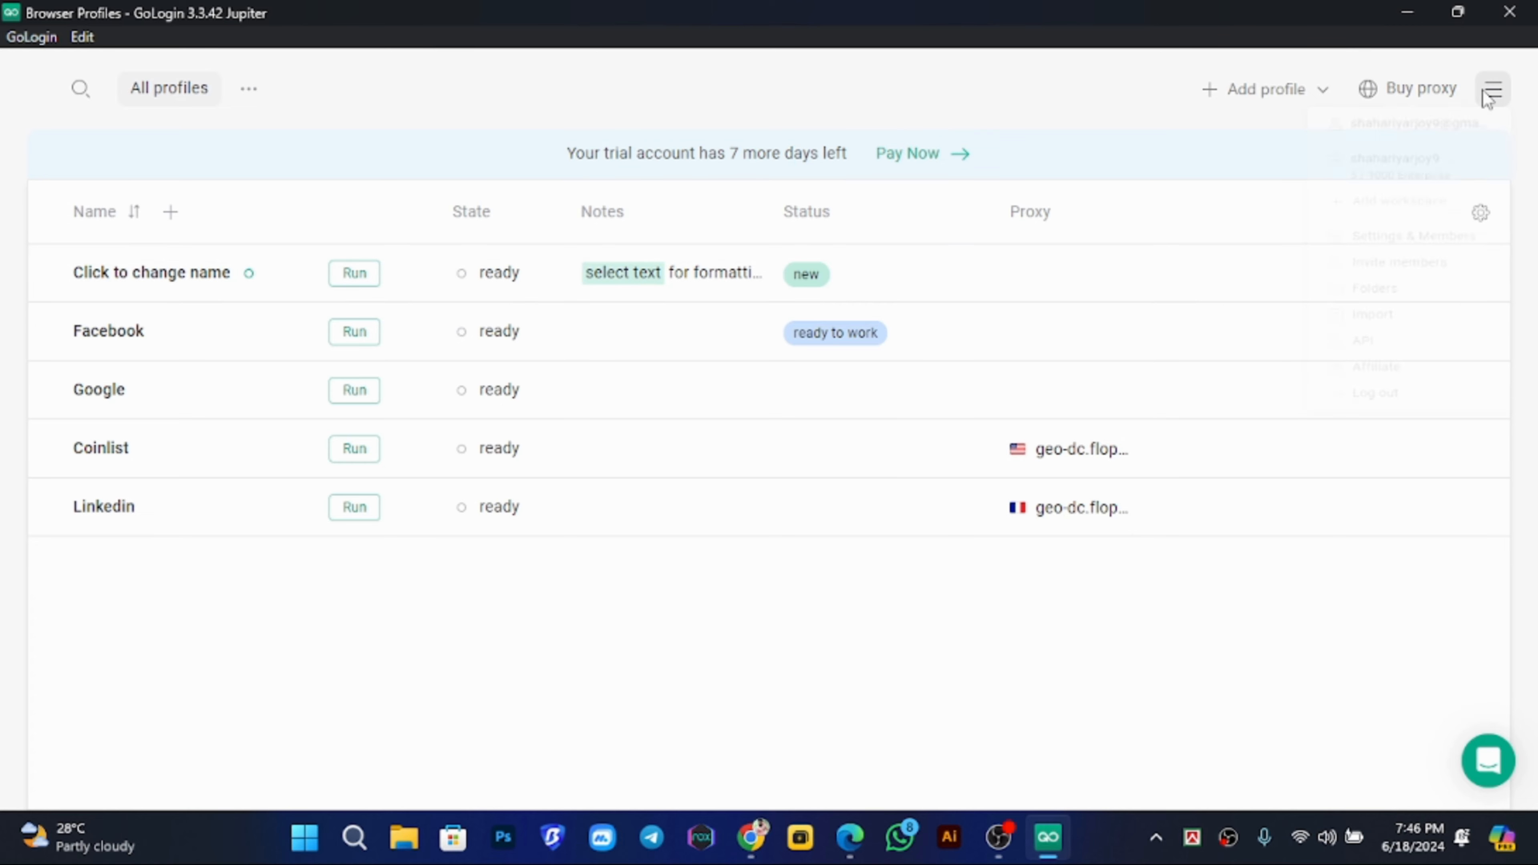
{"action": "left_click", "coordinate": [1429, 94]}
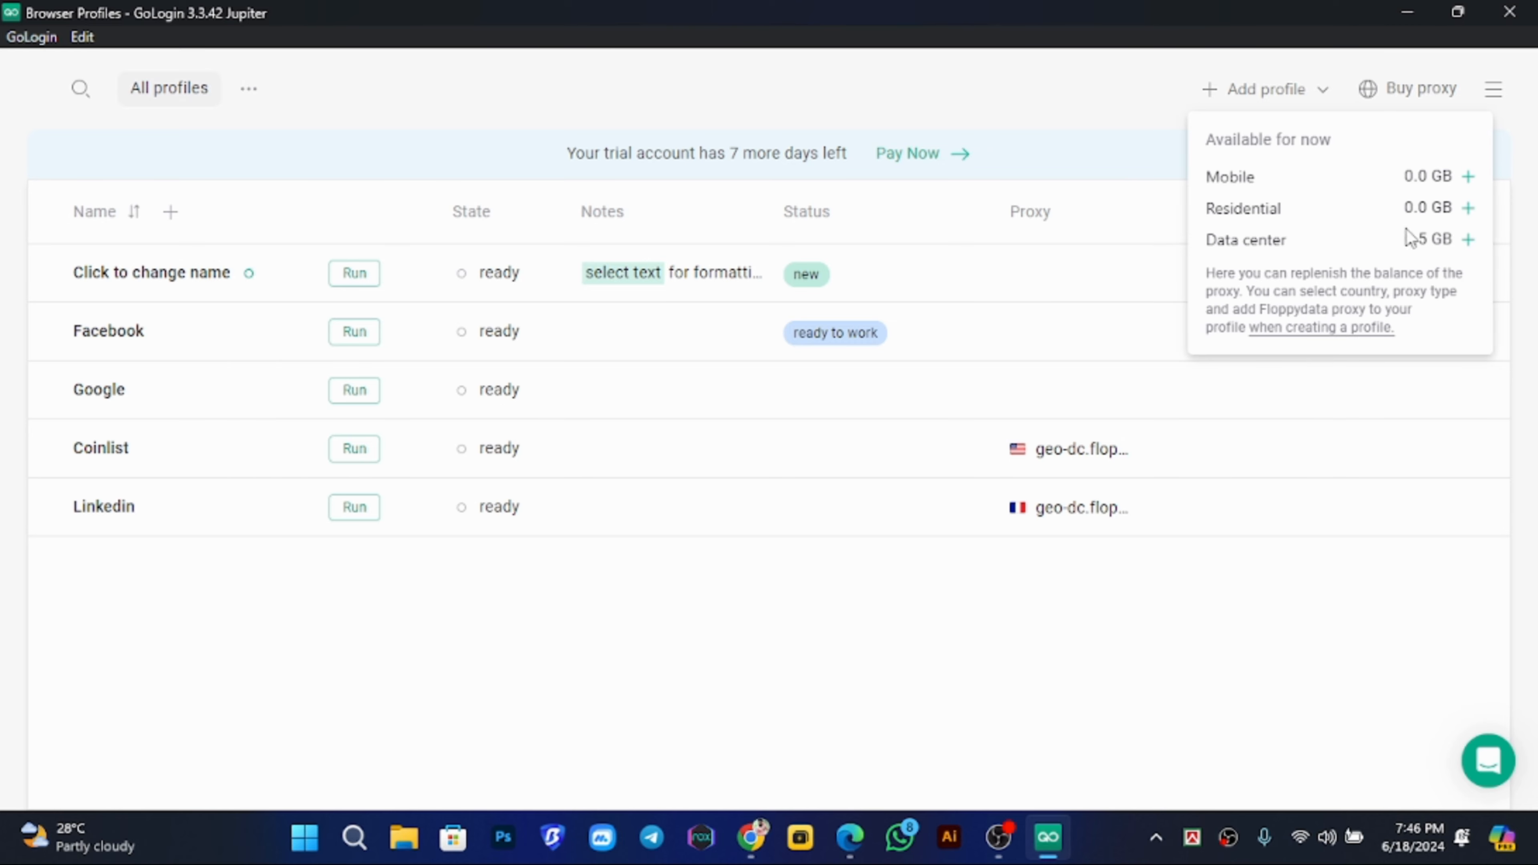
{"action": "left_click", "coordinate": [1468, 177]}
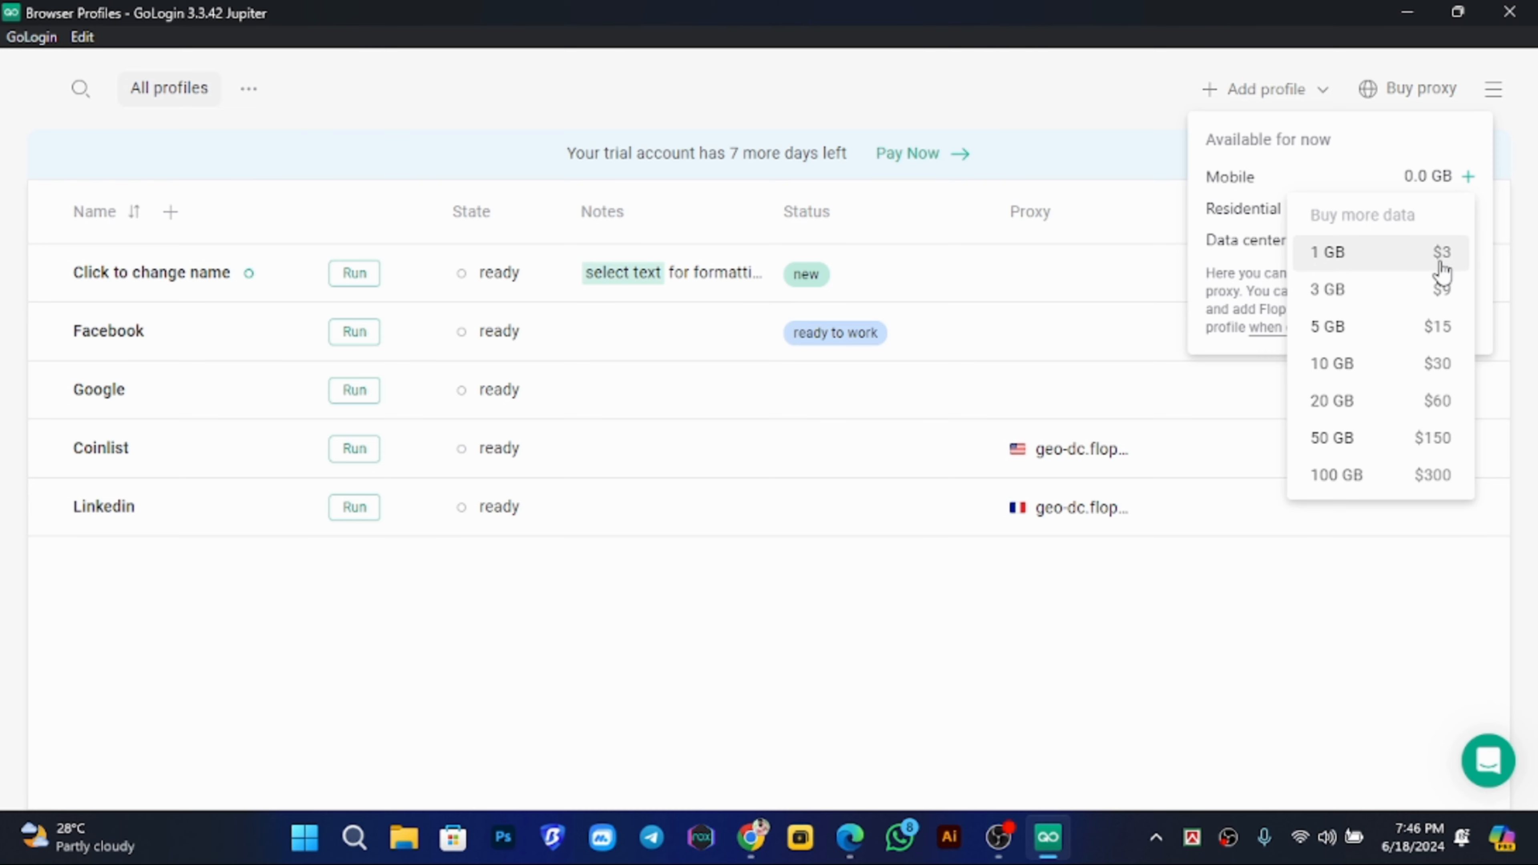
{"action": "left_click", "coordinate": [1269, 217]}
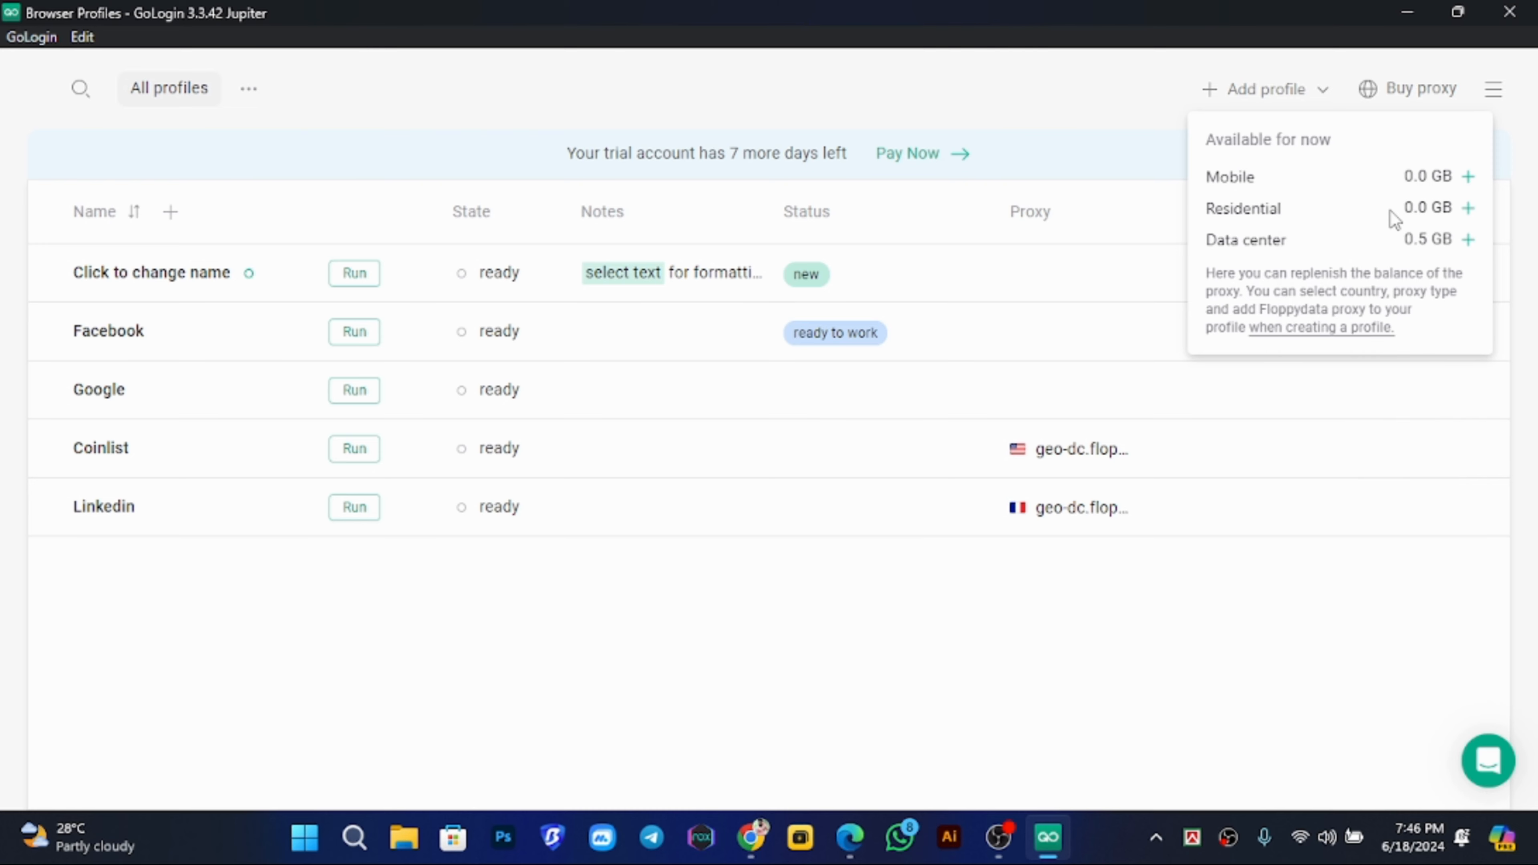
{"action": "left_click", "coordinate": [1458, 208]}
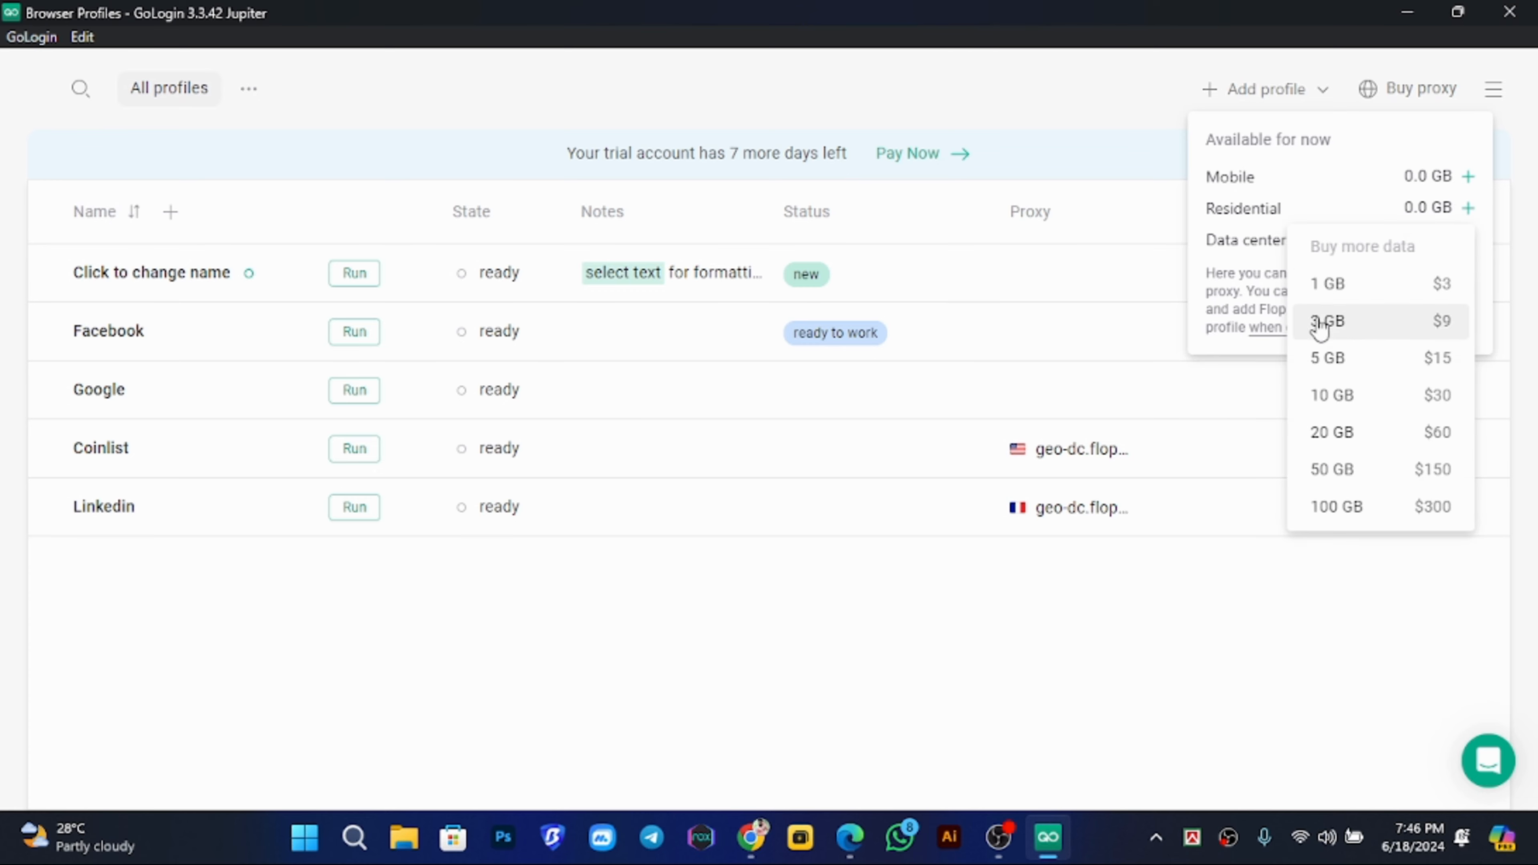
{"action": "left_click", "coordinate": [1238, 241]}
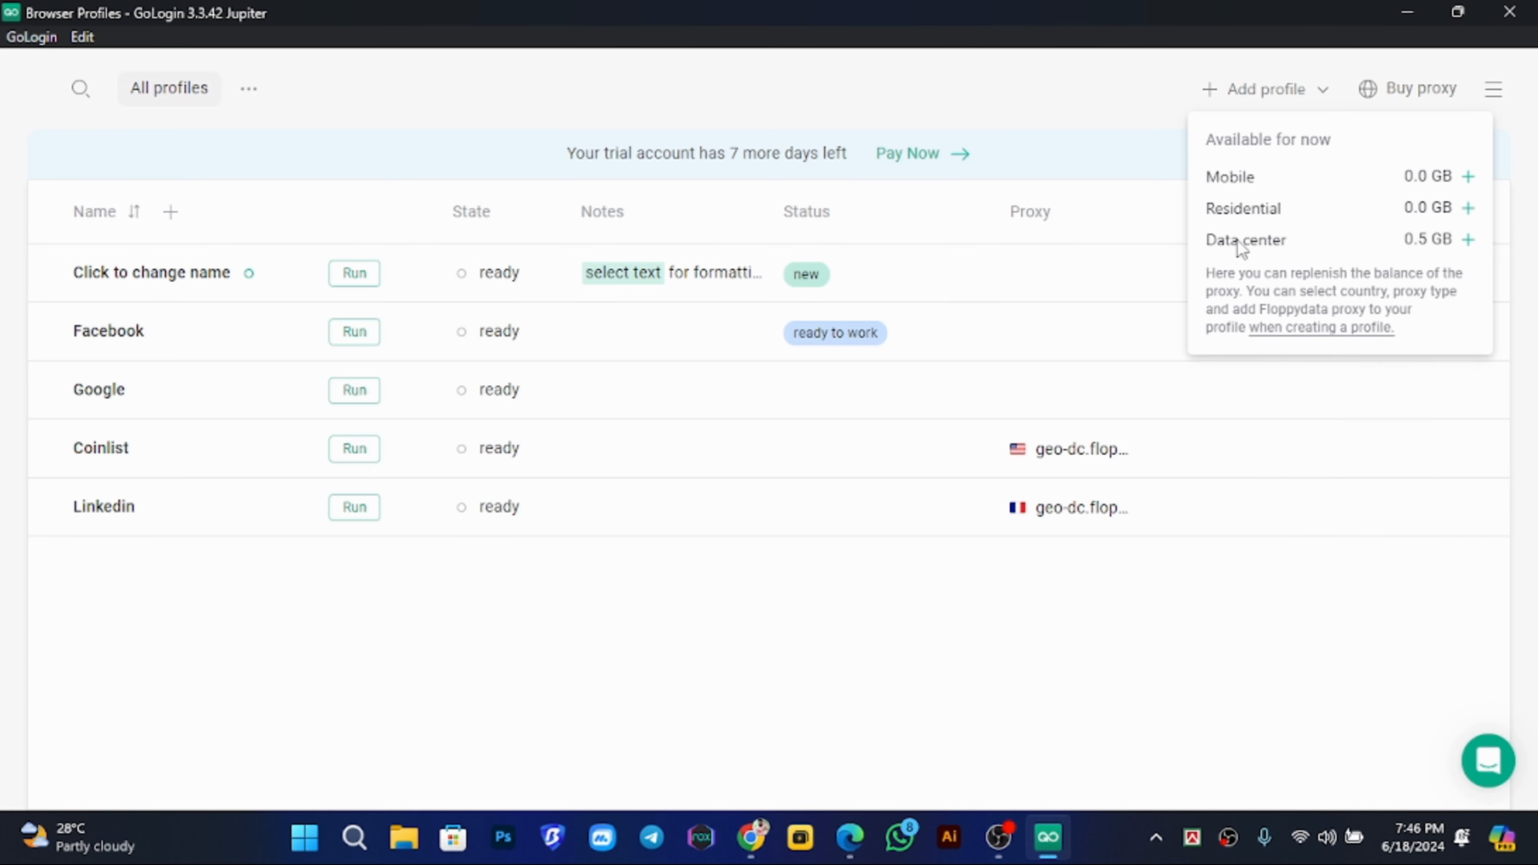
{"action": "left_click", "coordinate": [1466, 244]}
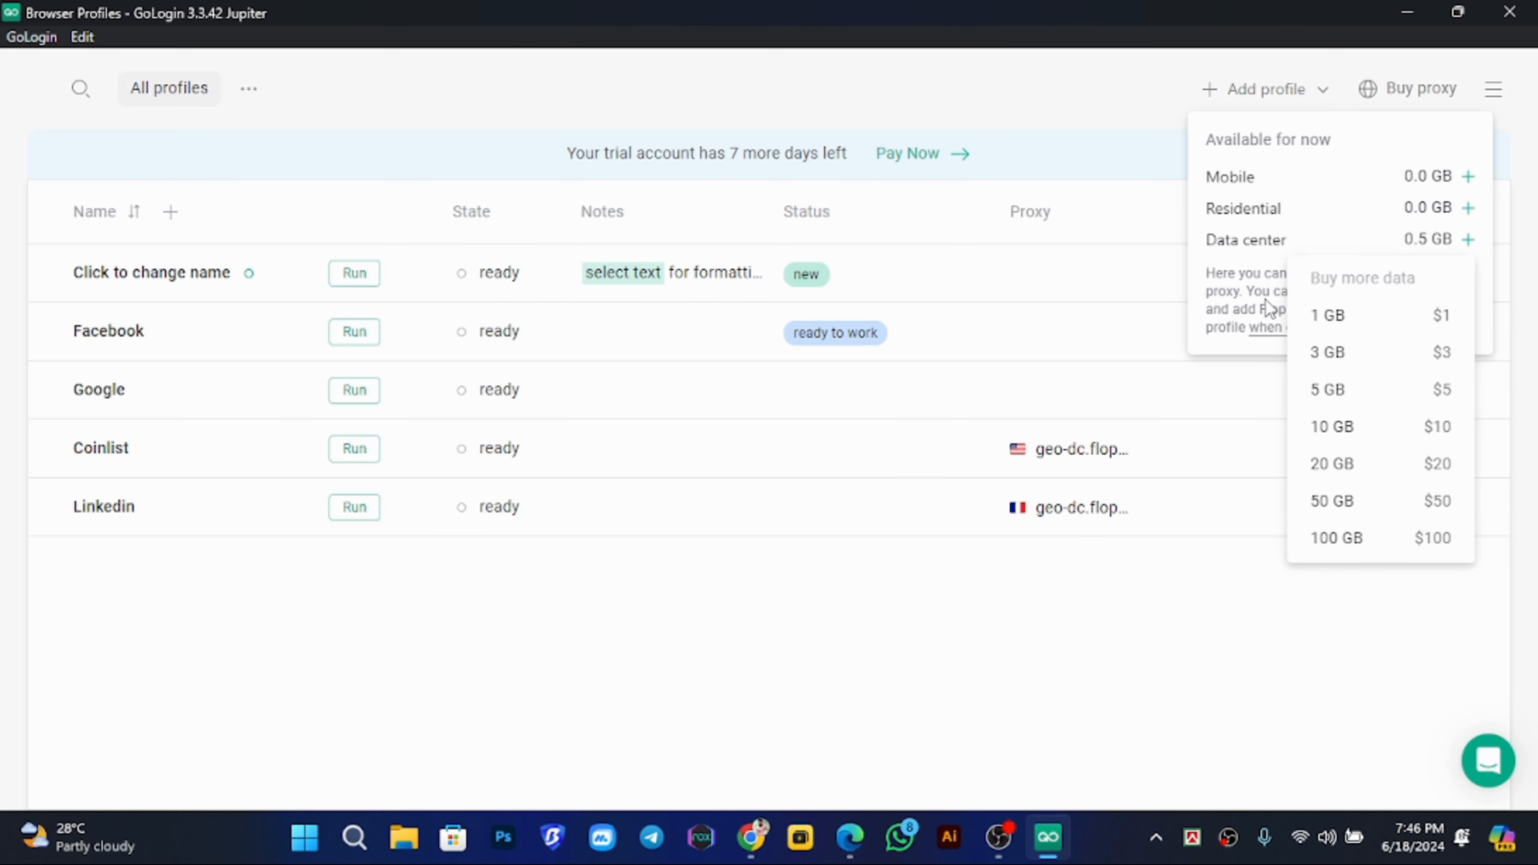
{"action": "left_click", "coordinate": [1253, 281]}
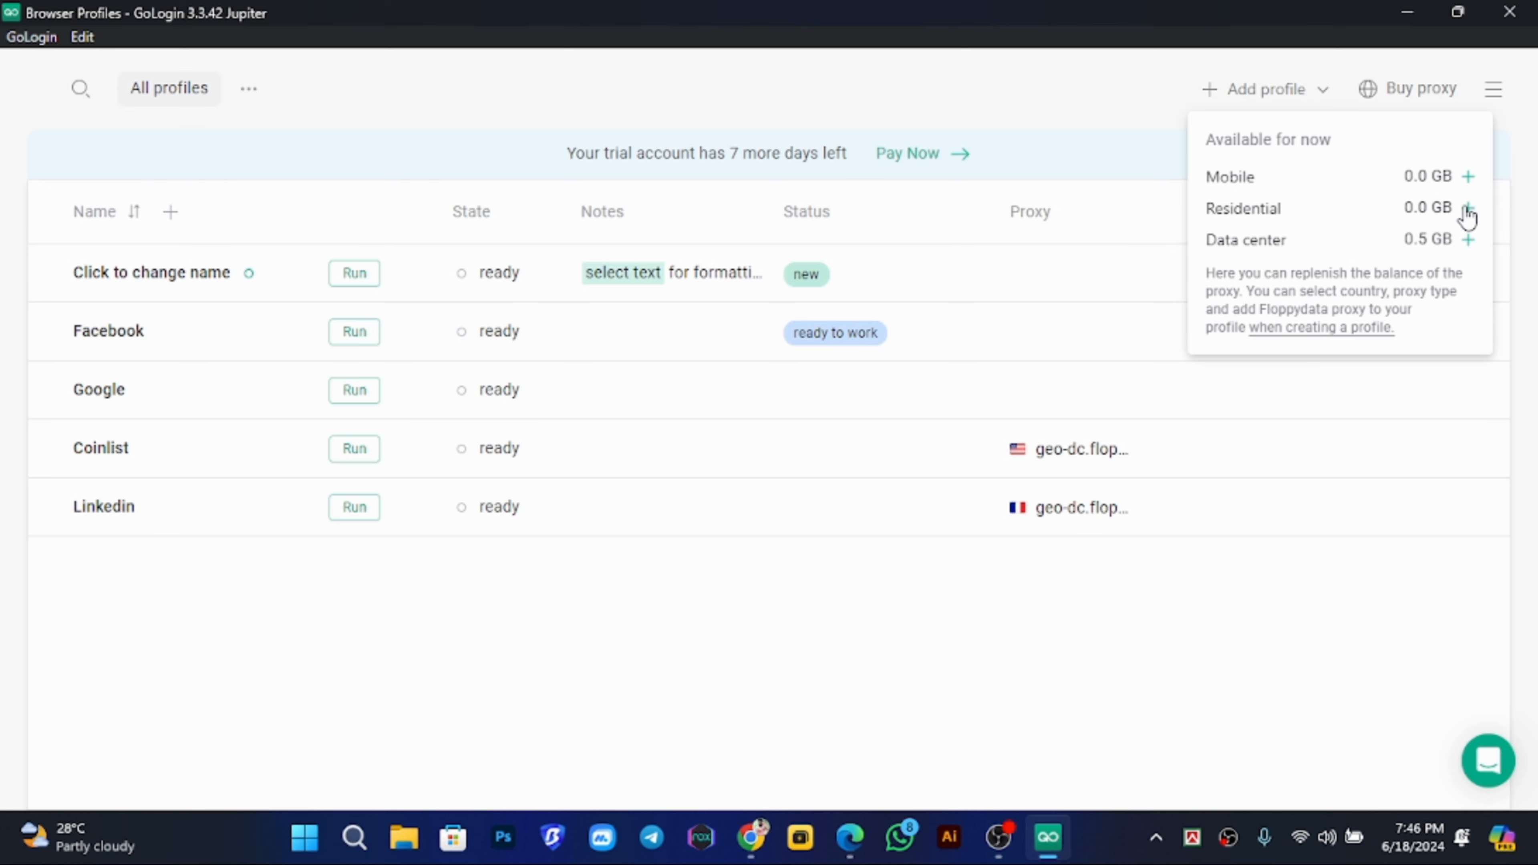
{"action": "left_click", "coordinate": [1467, 208]}
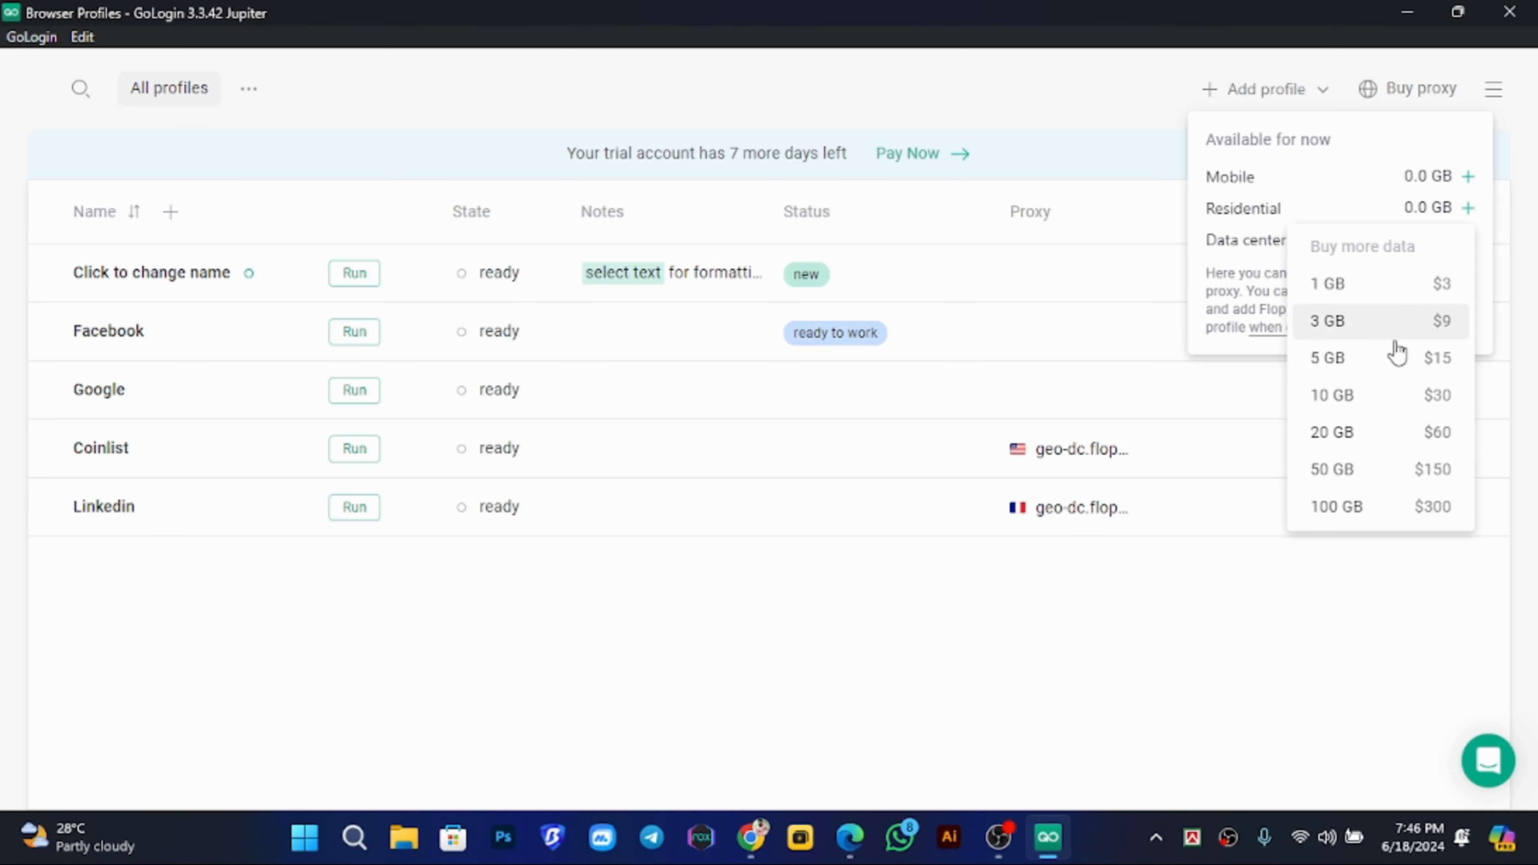
{"action": "left_click", "coordinate": [1093, 106]}
{"action": "left_click", "coordinate": [1022, 75]}
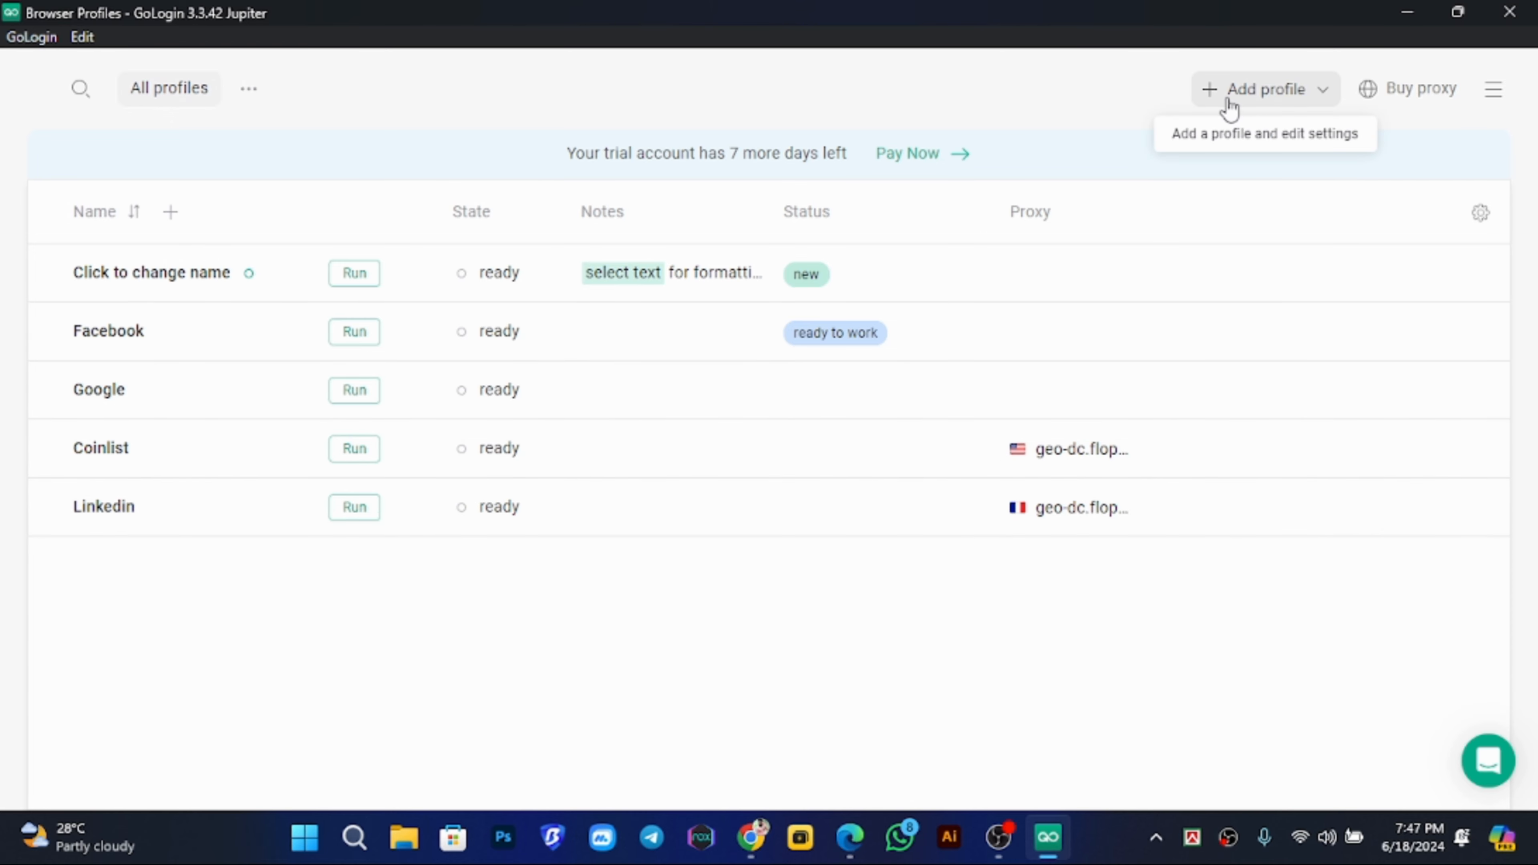
Add a new browser profile and name it Dollah.co.
{"action": "left_click", "coordinate": [1248, 103]}
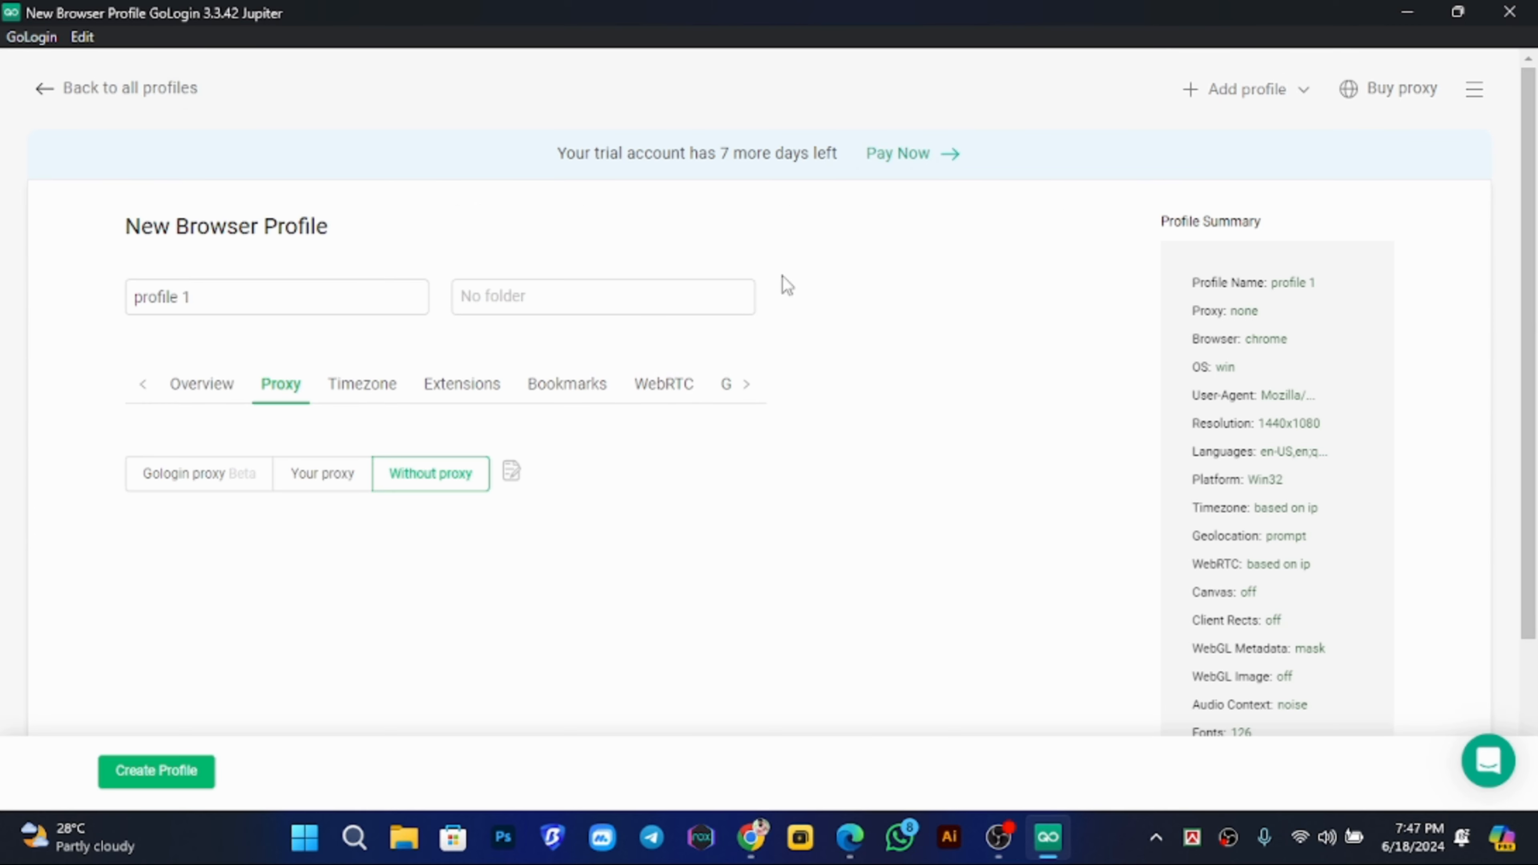
{"action": "left_click_drag", "start_coordinate": [258, 302], "coordinate": [1, 294]}
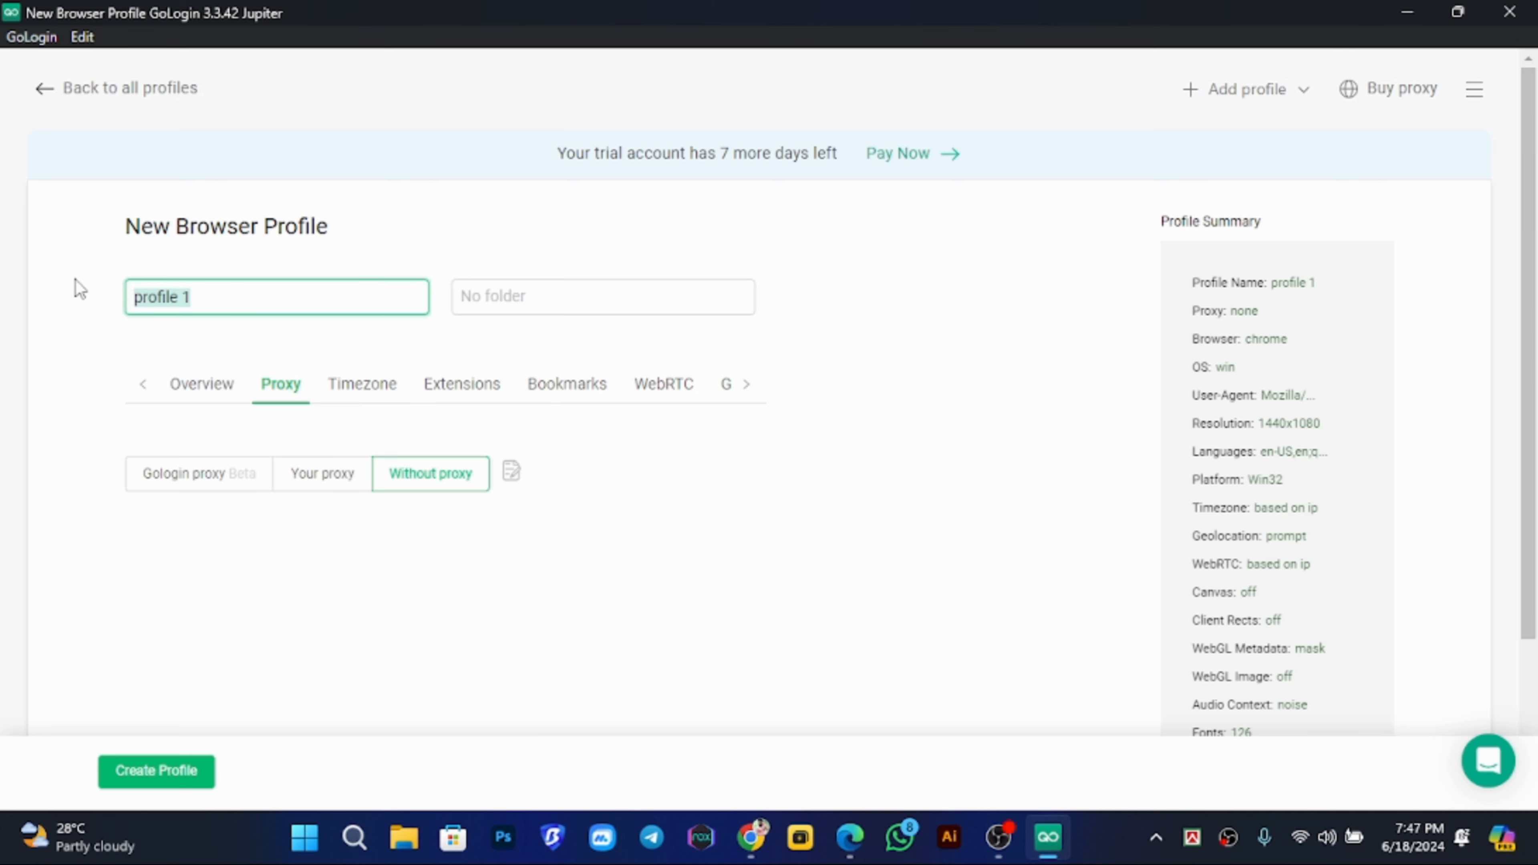
{"action": "type", "text": "d"}
{"action": "key", "text": "BackSpace"}
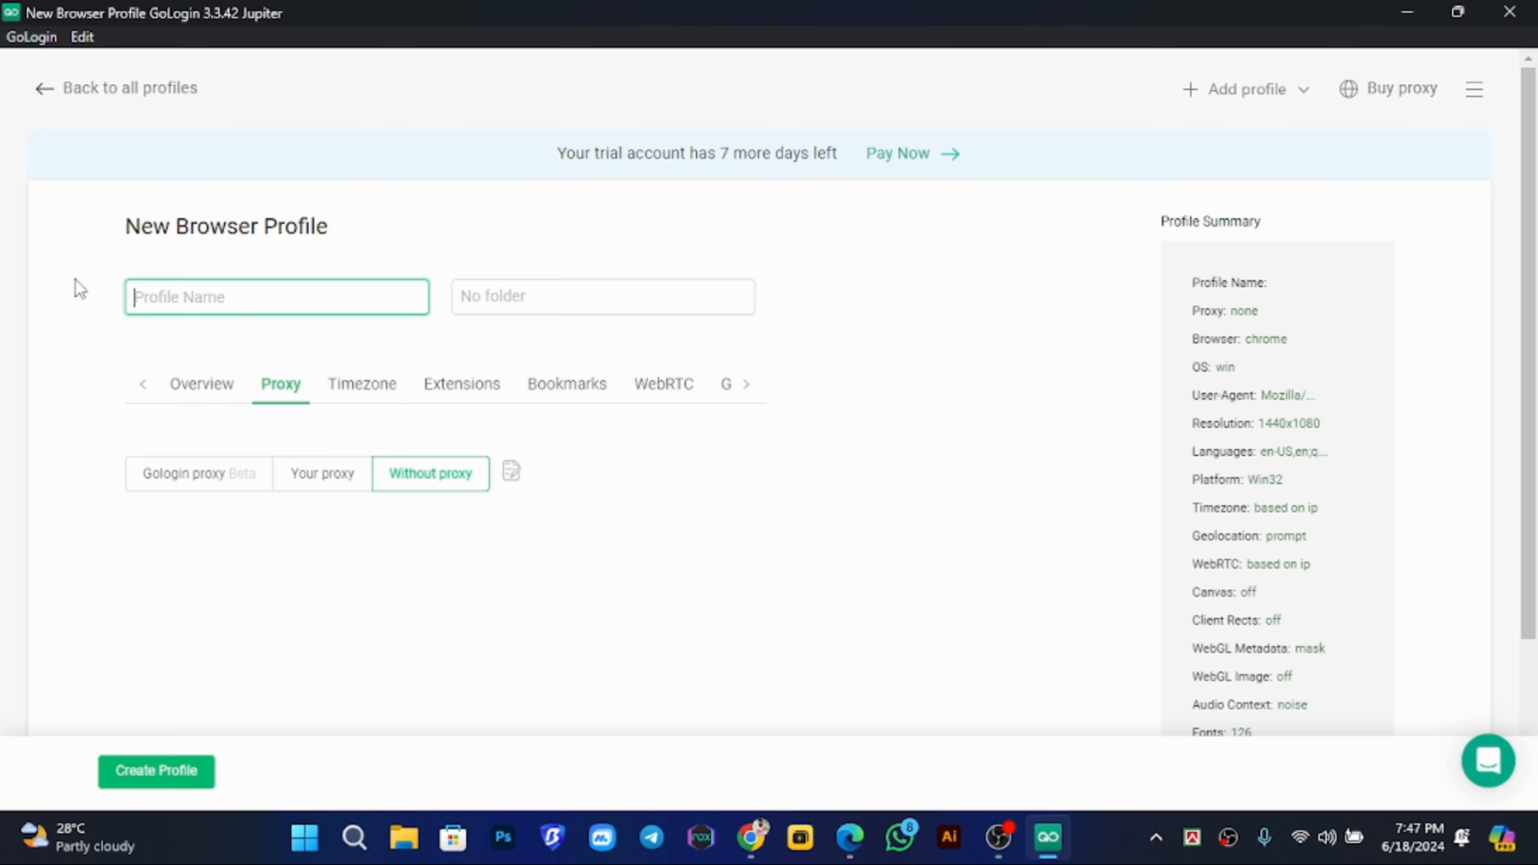
{"action": "type", "text": "Dollah"}
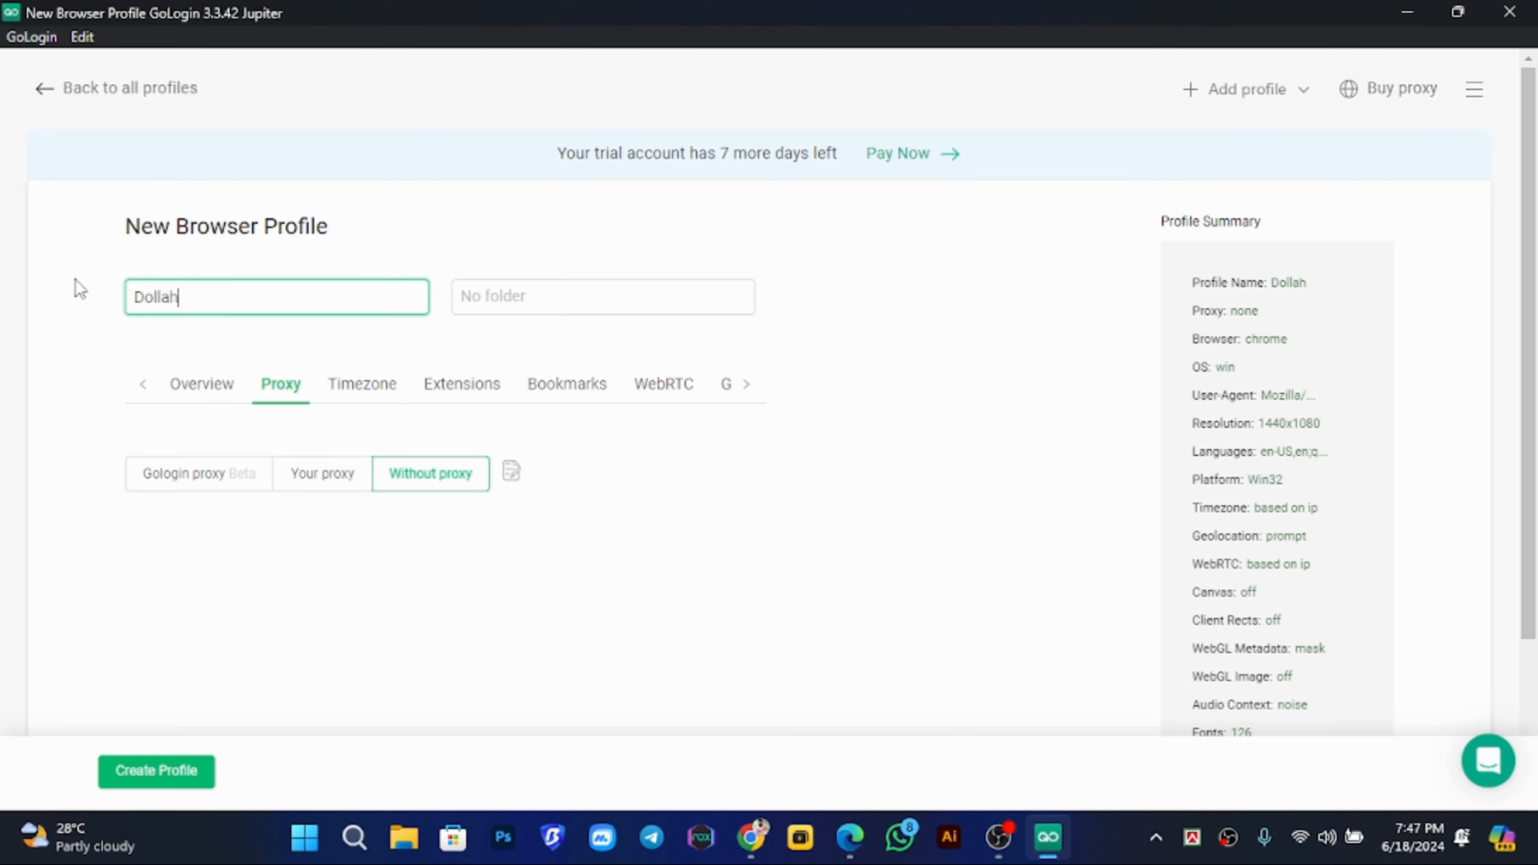
{"action": "type", "text": ".co"}
Set the new profile's operating system to Android and open its proxy settings.
{"action": "left_click", "coordinate": [205, 387]}
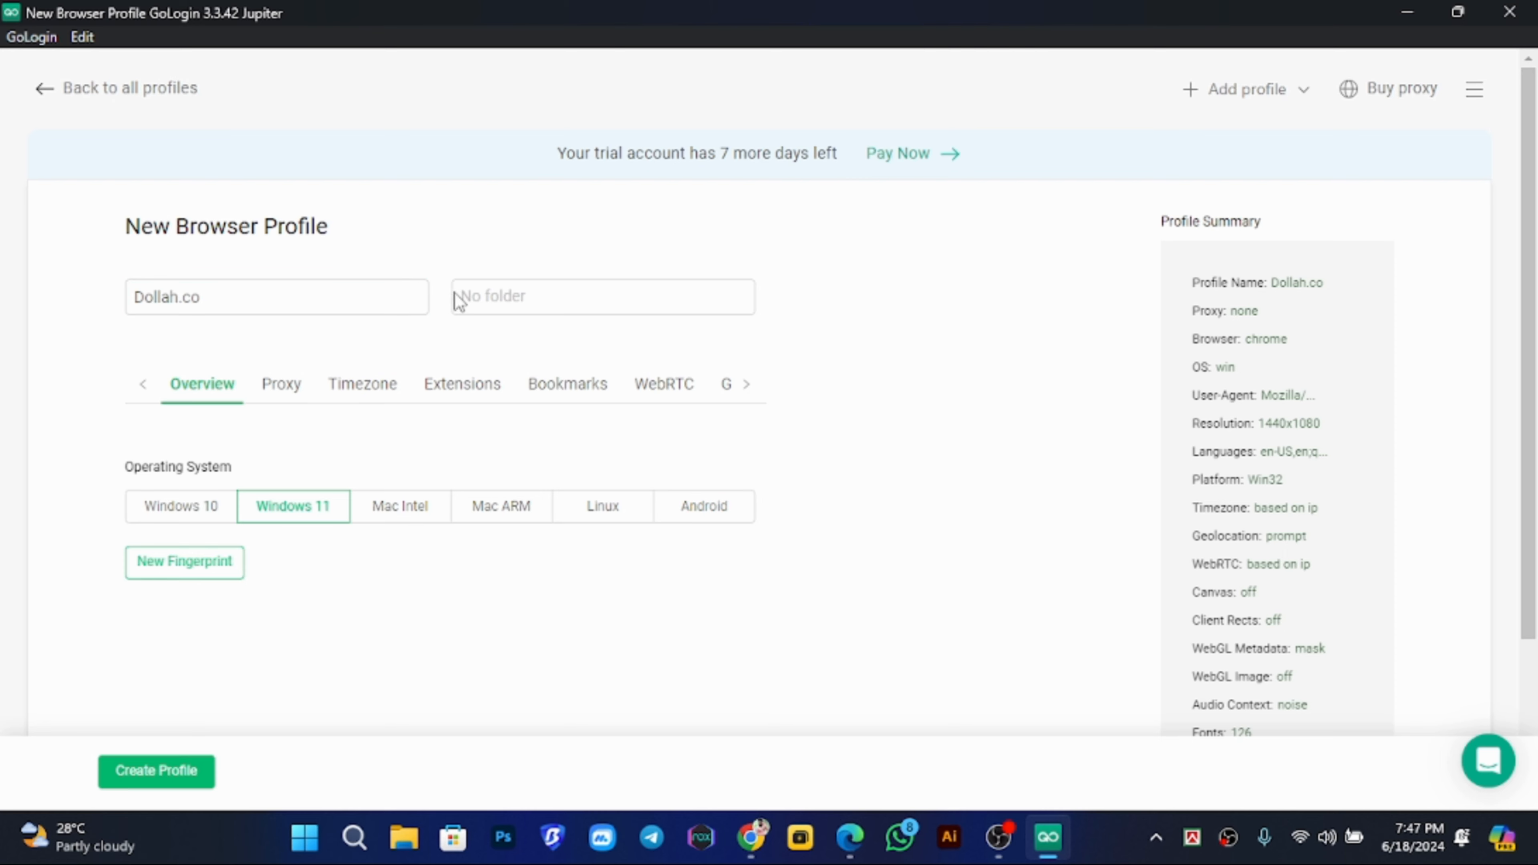
{"action": "left_click", "coordinate": [747, 385]}
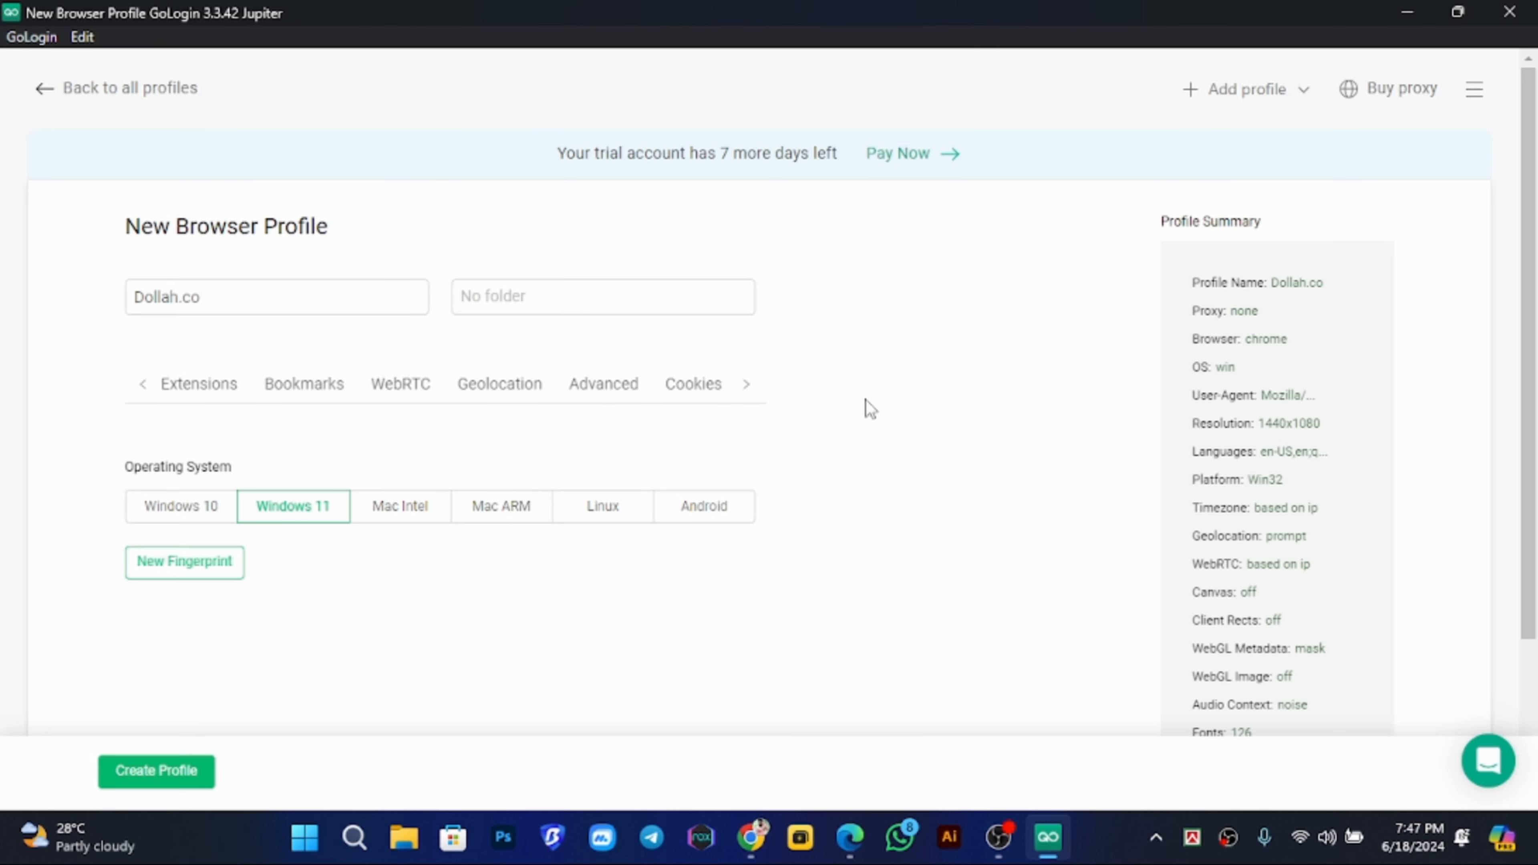
{"action": "left_click", "coordinate": [143, 384]}
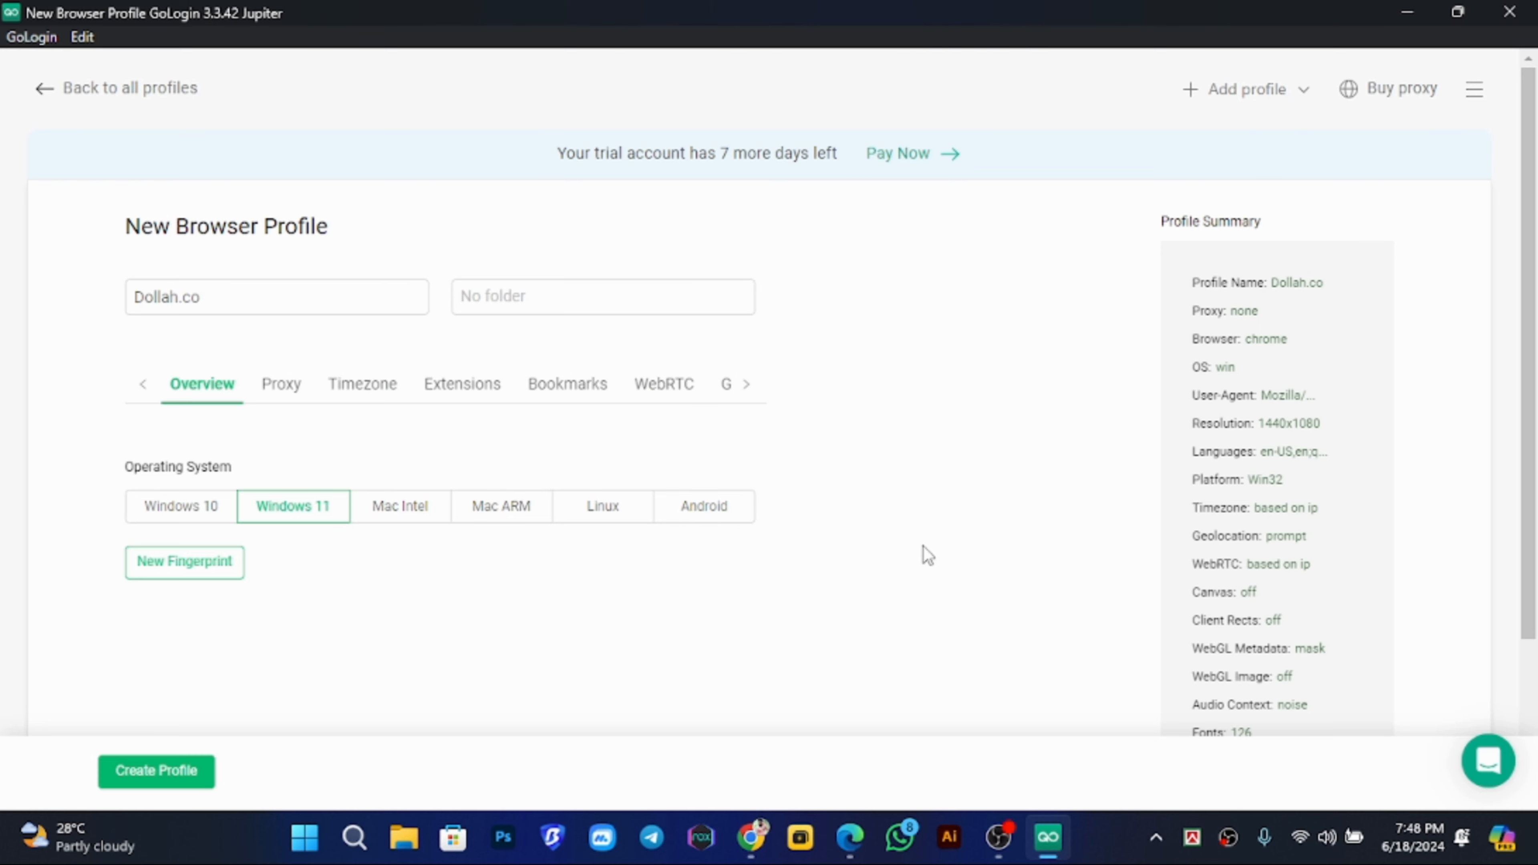
{"action": "left_click", "coordinate": [700, 511]}
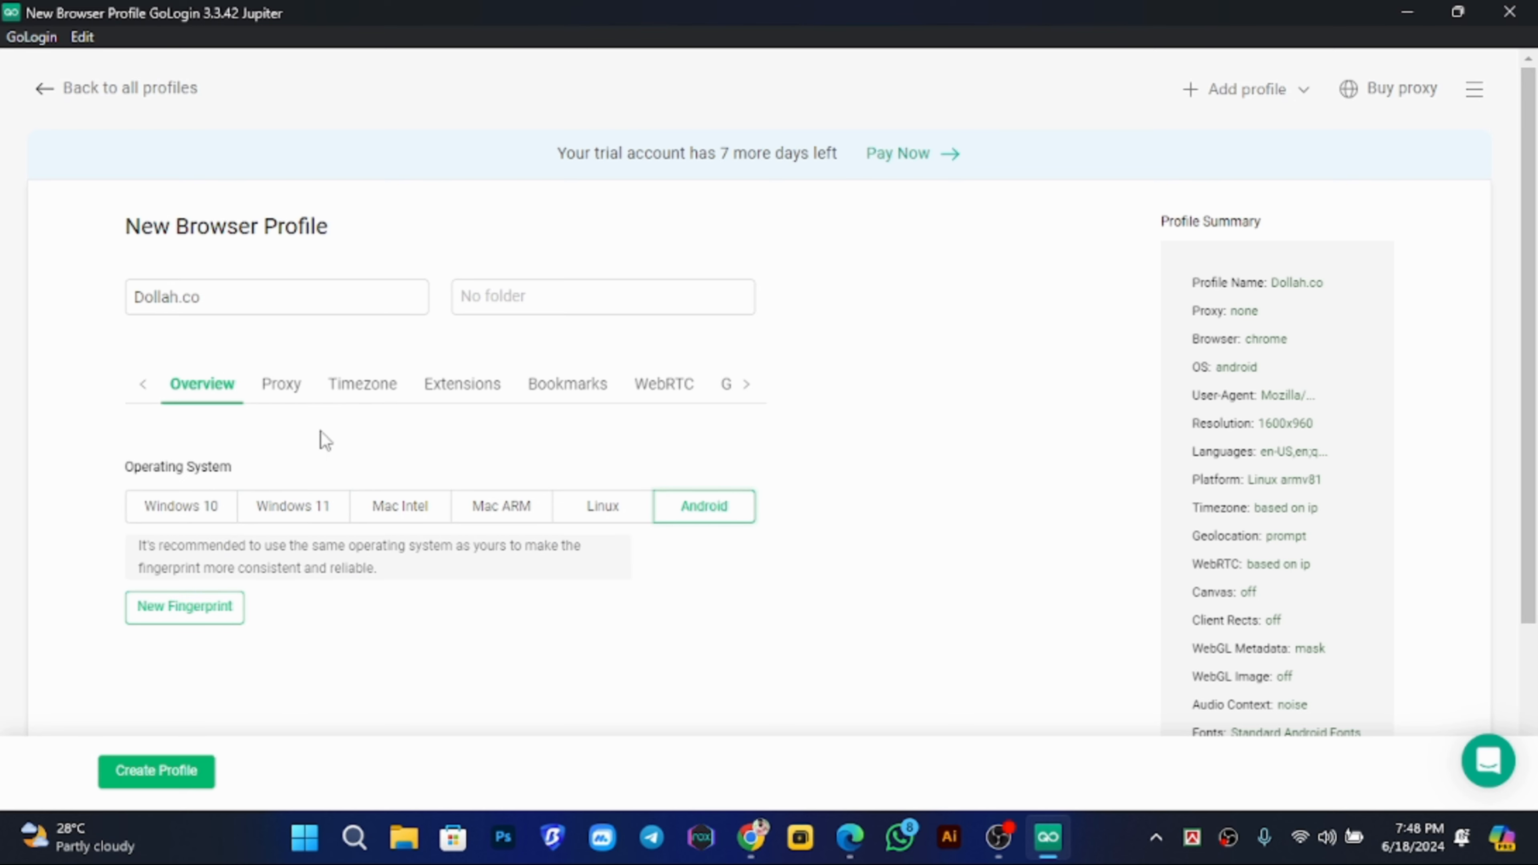
{"action": "left_click", "coordinate": [297, 394]}
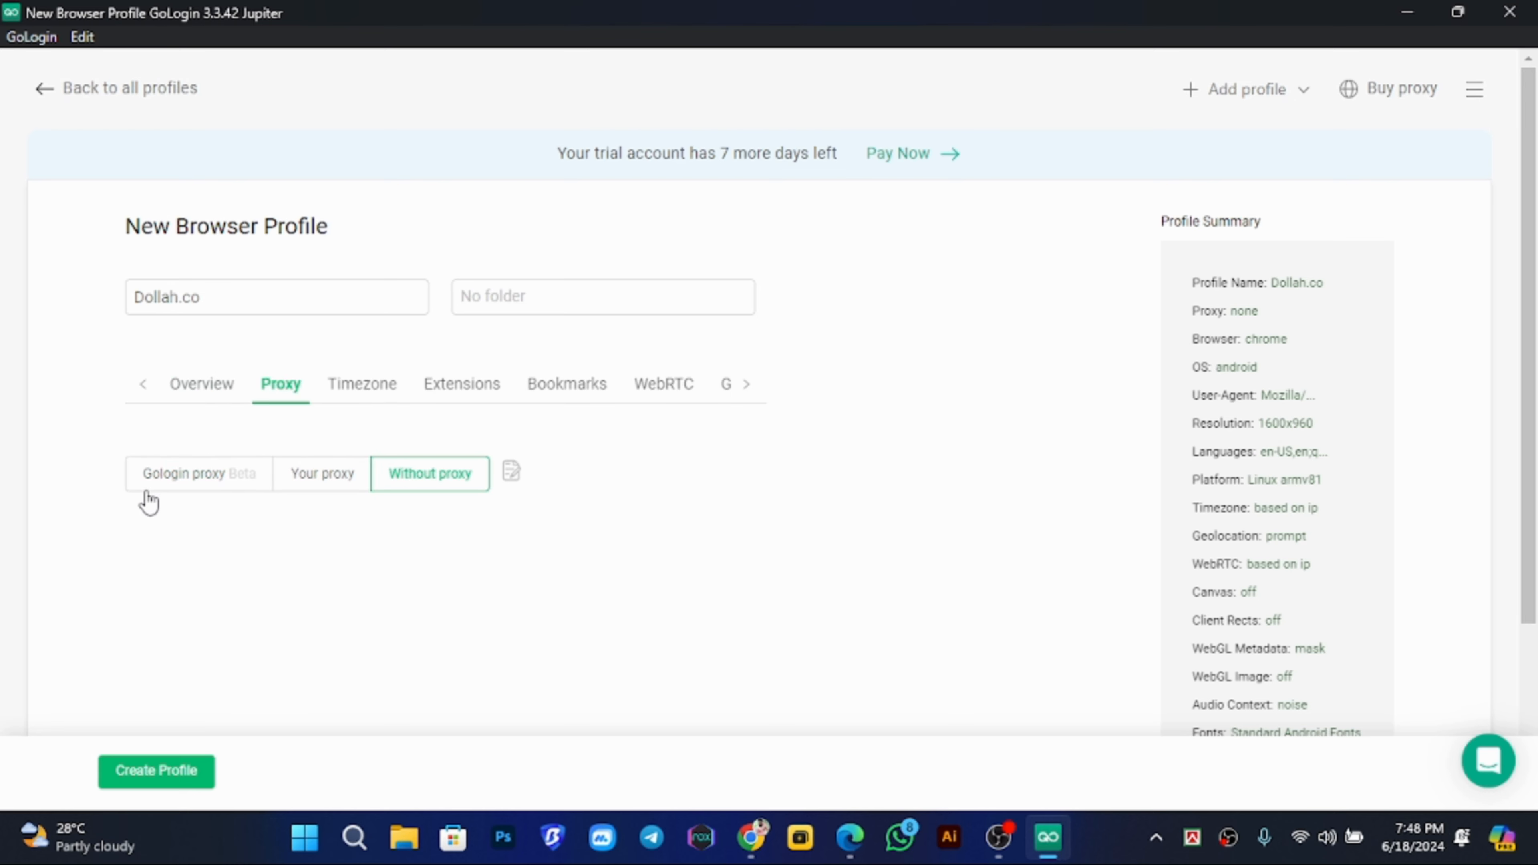
Try the GoLogin proxy and an own proxy of type Socks 5, and switch back to using no proxy.
{"action": "left_click", "coordinate": [218, 485]}
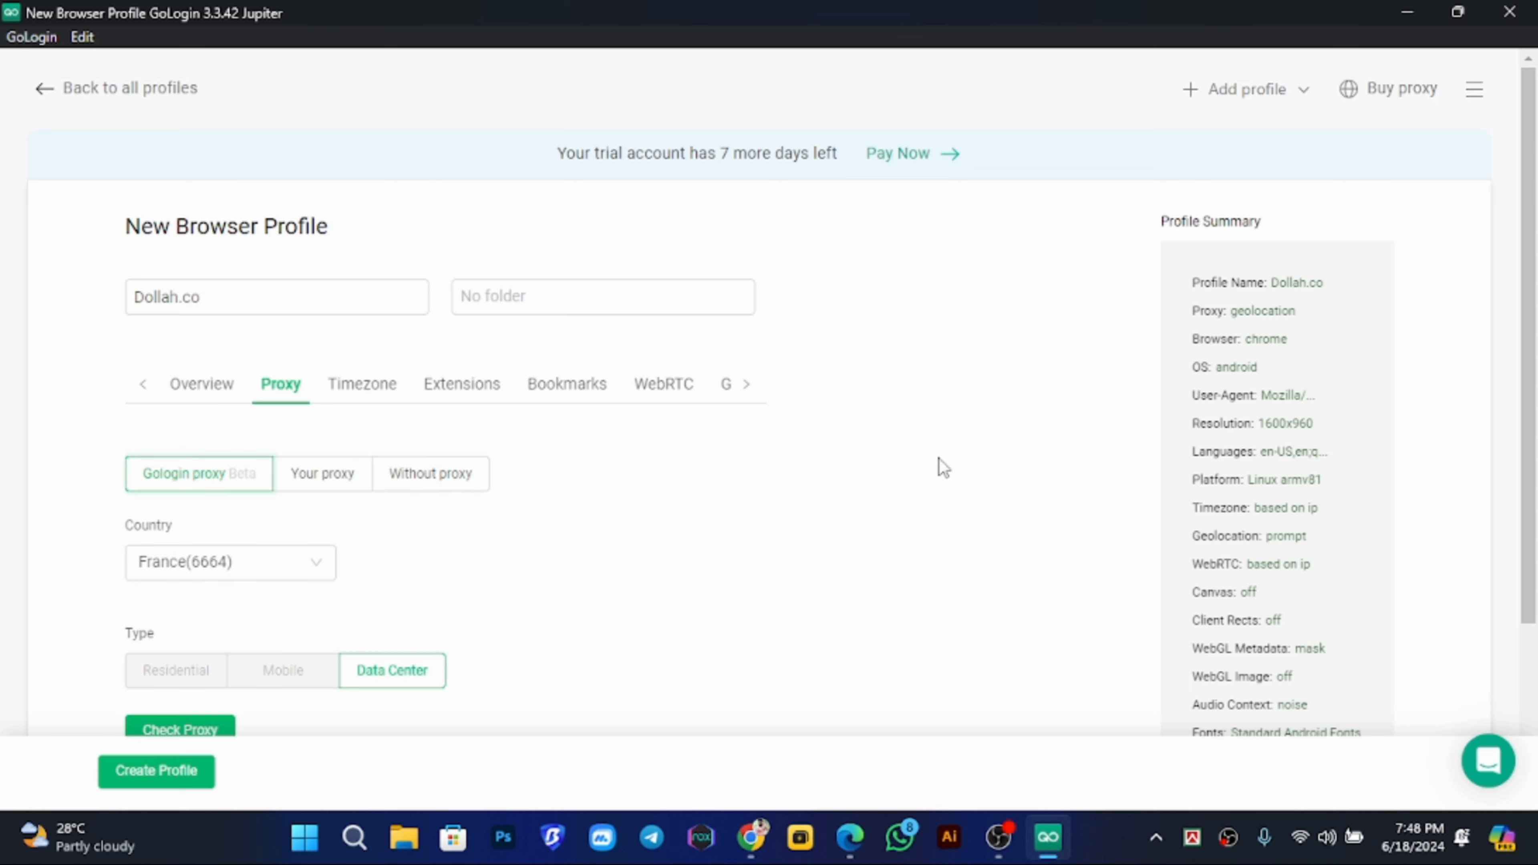
{"action": "left_click", "coordinate": [336, 485]}
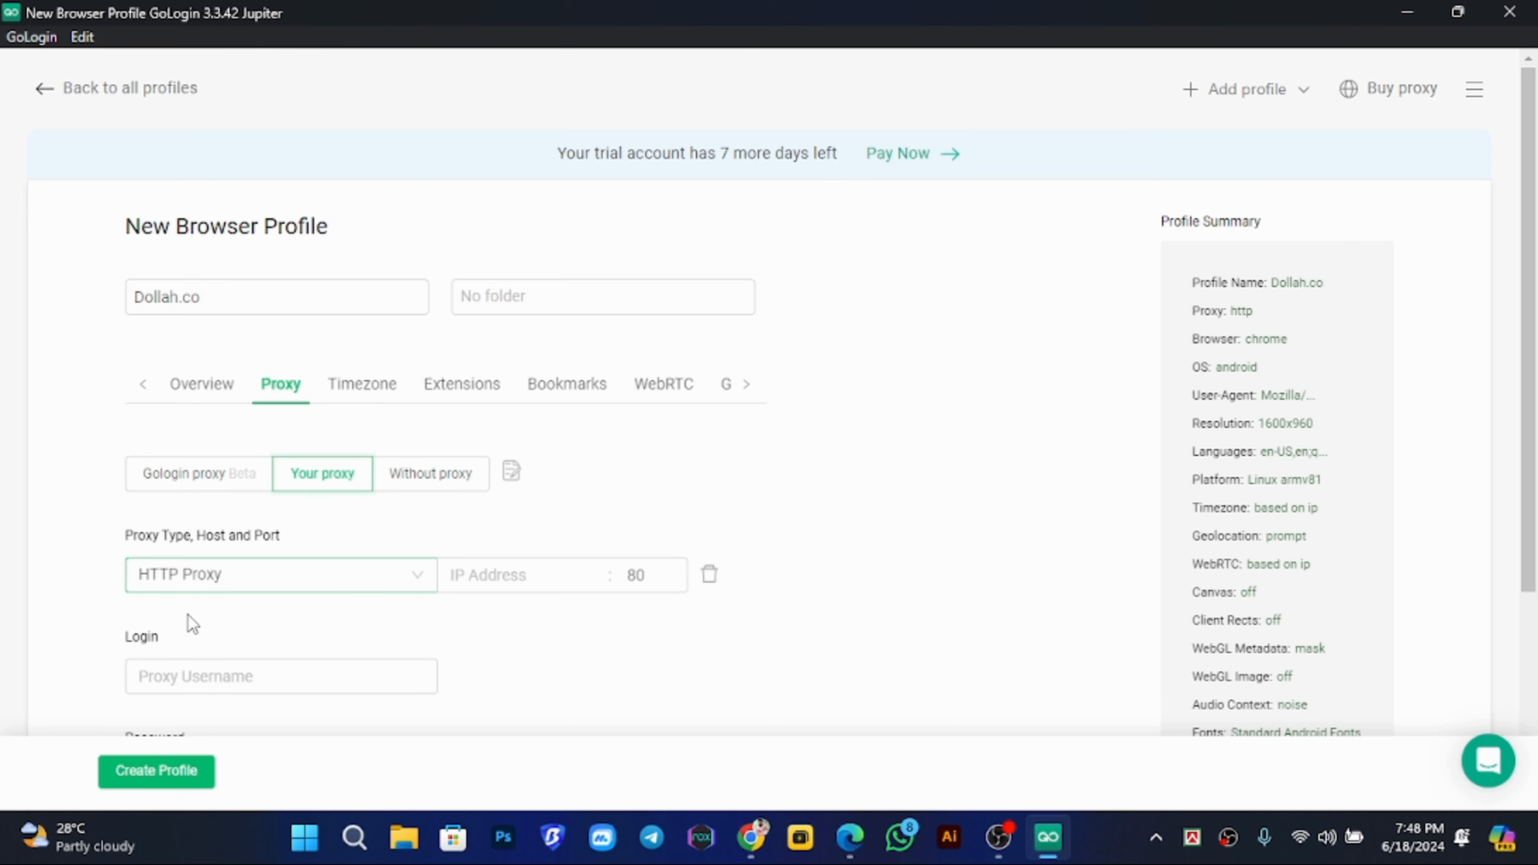
{"action": "scroll", "coordinate": [189, 615], "scroll_direction": "down", "scroll_amount": 4}
{"action": "left_click", "coordinate": [274, 356]}
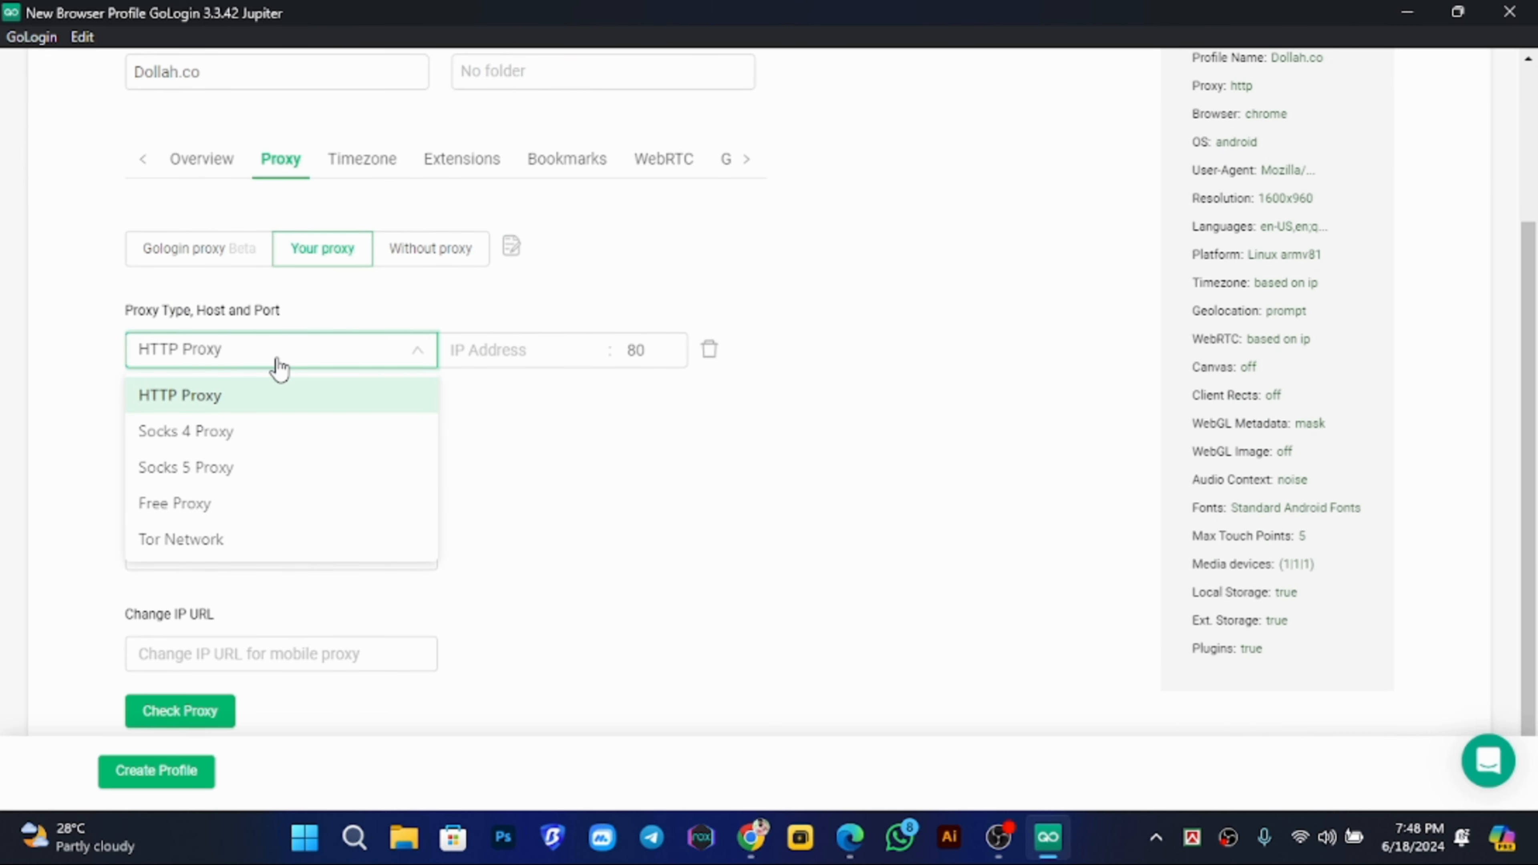
{"action": "left_click", "coordinate": [255, 467]}
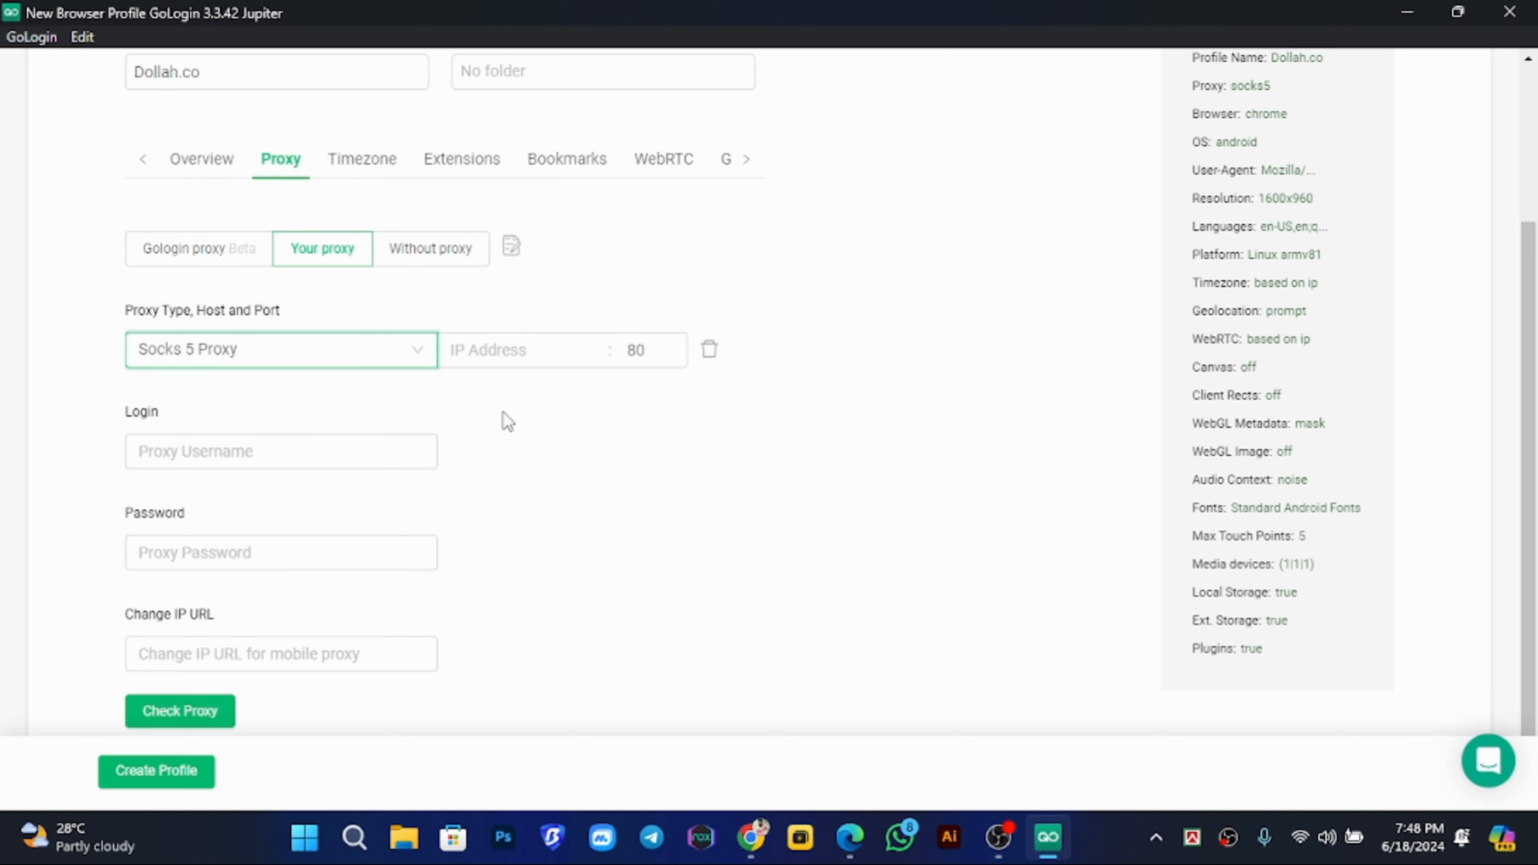
{"action": "left_click", "coordinate": [435, 260]}
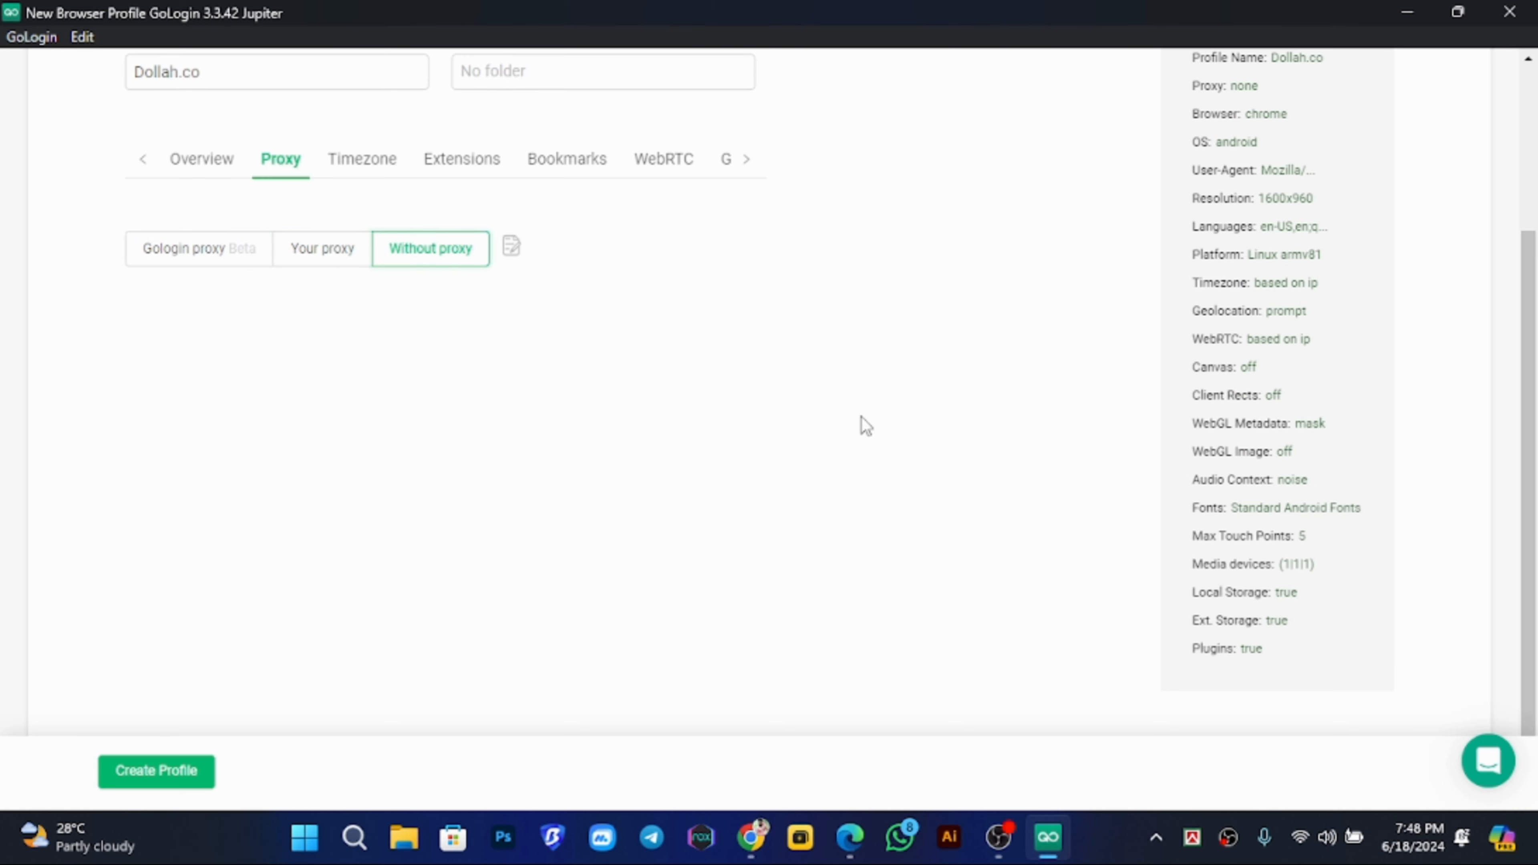
Assign a GoLogin Data Center proxy in the United States to the profile, check it, and review its free data allowance.
{"action": "left_click", "coordinate": [220, 251]}
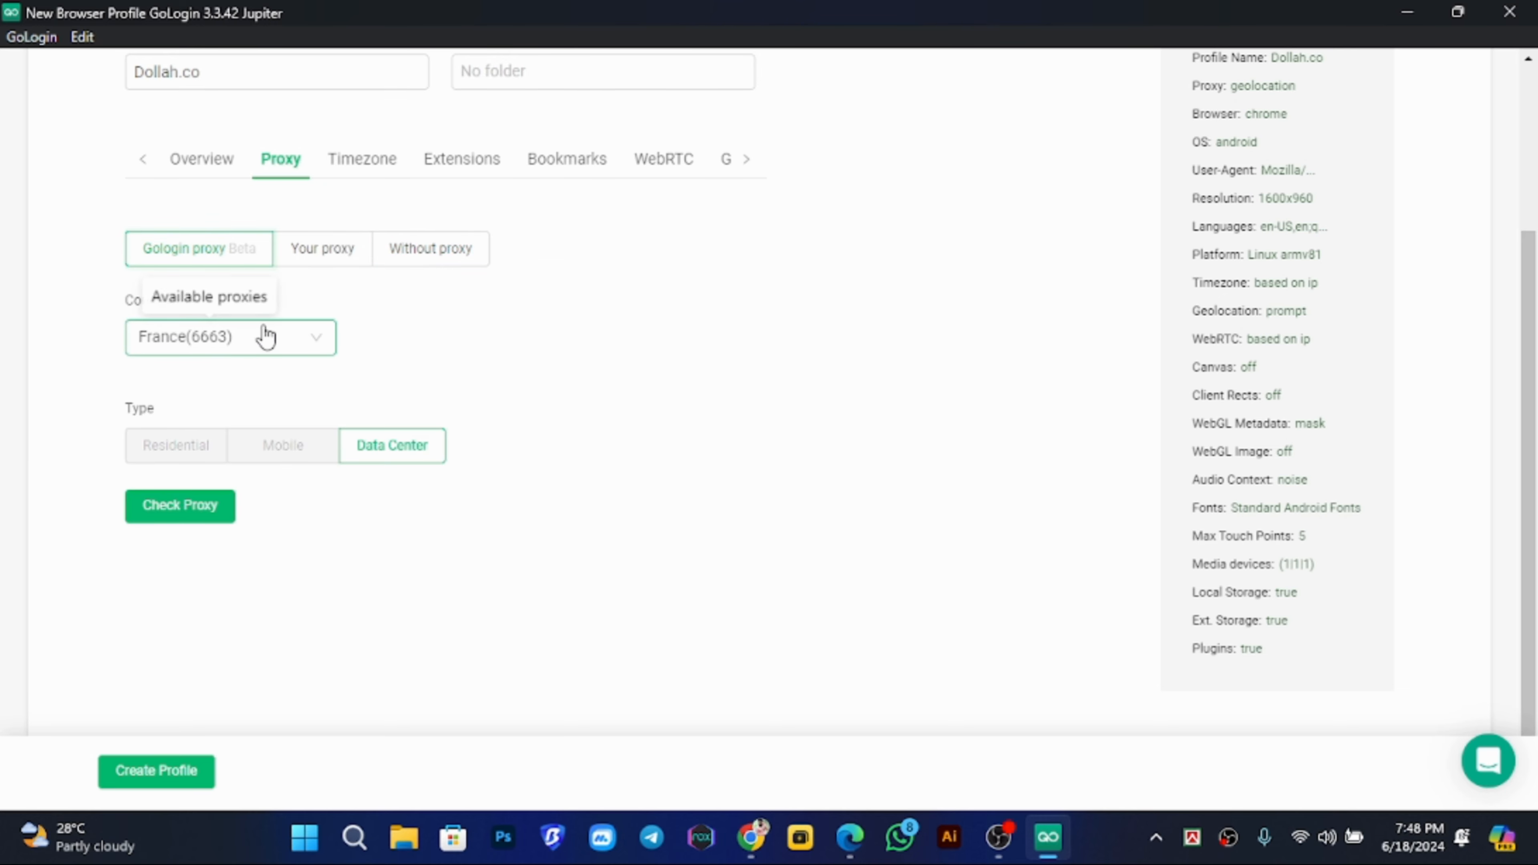
{"action": "left_click", "coordinate": [302, 344]}
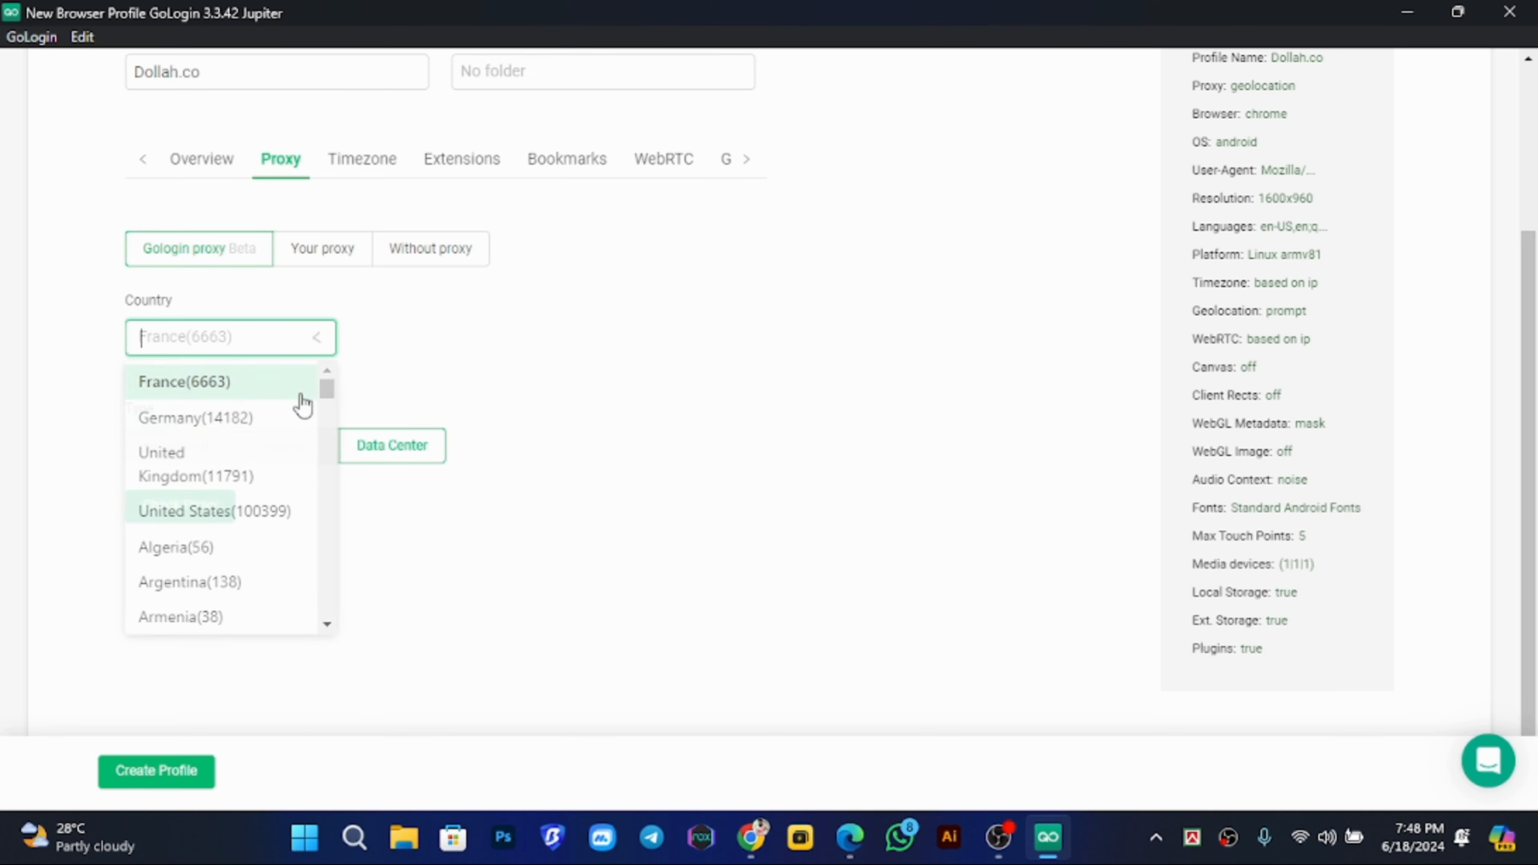
{"action": "scroll", "coordinate": [255, 472], "scroll_direction": "down", "scroll_amount": 3}
{"action": "type", "text": "Uni"}
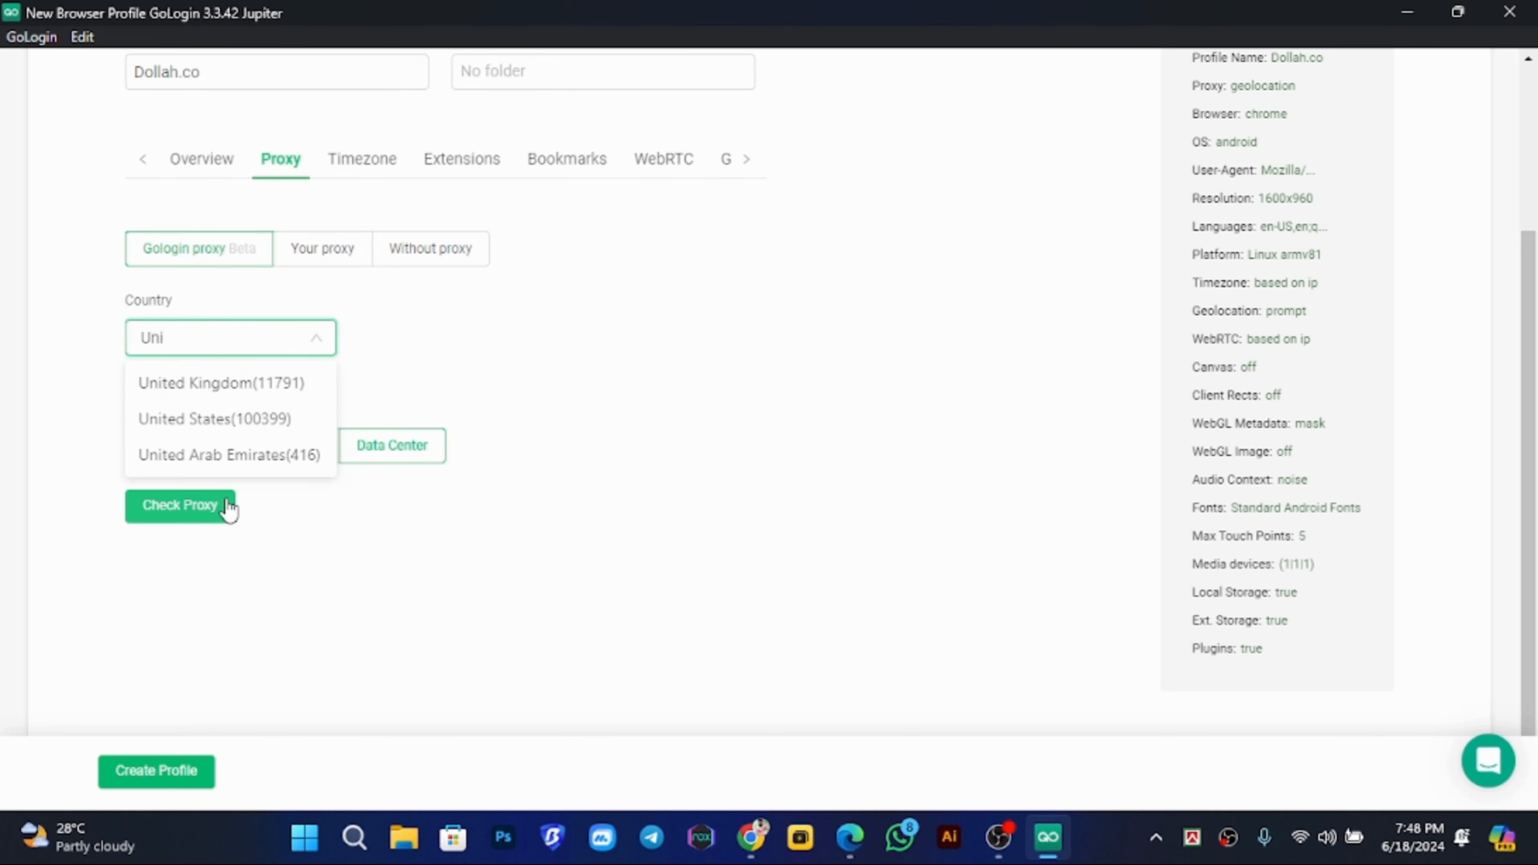
{"action": "left_click", "coordinate": [291, 419]}
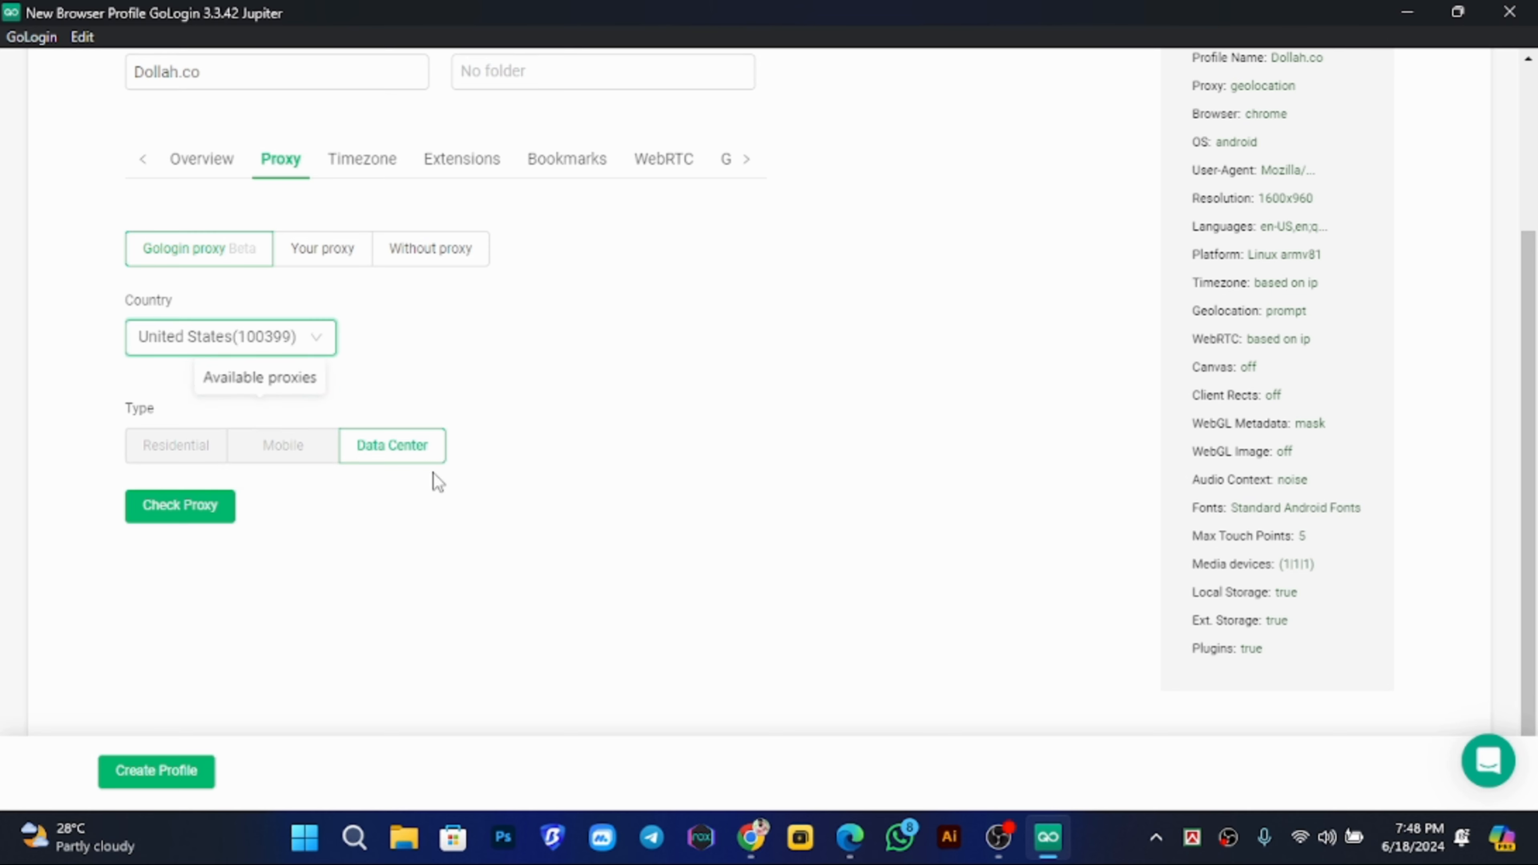
{"action": "left_click", "coordinate": [388, 454]}
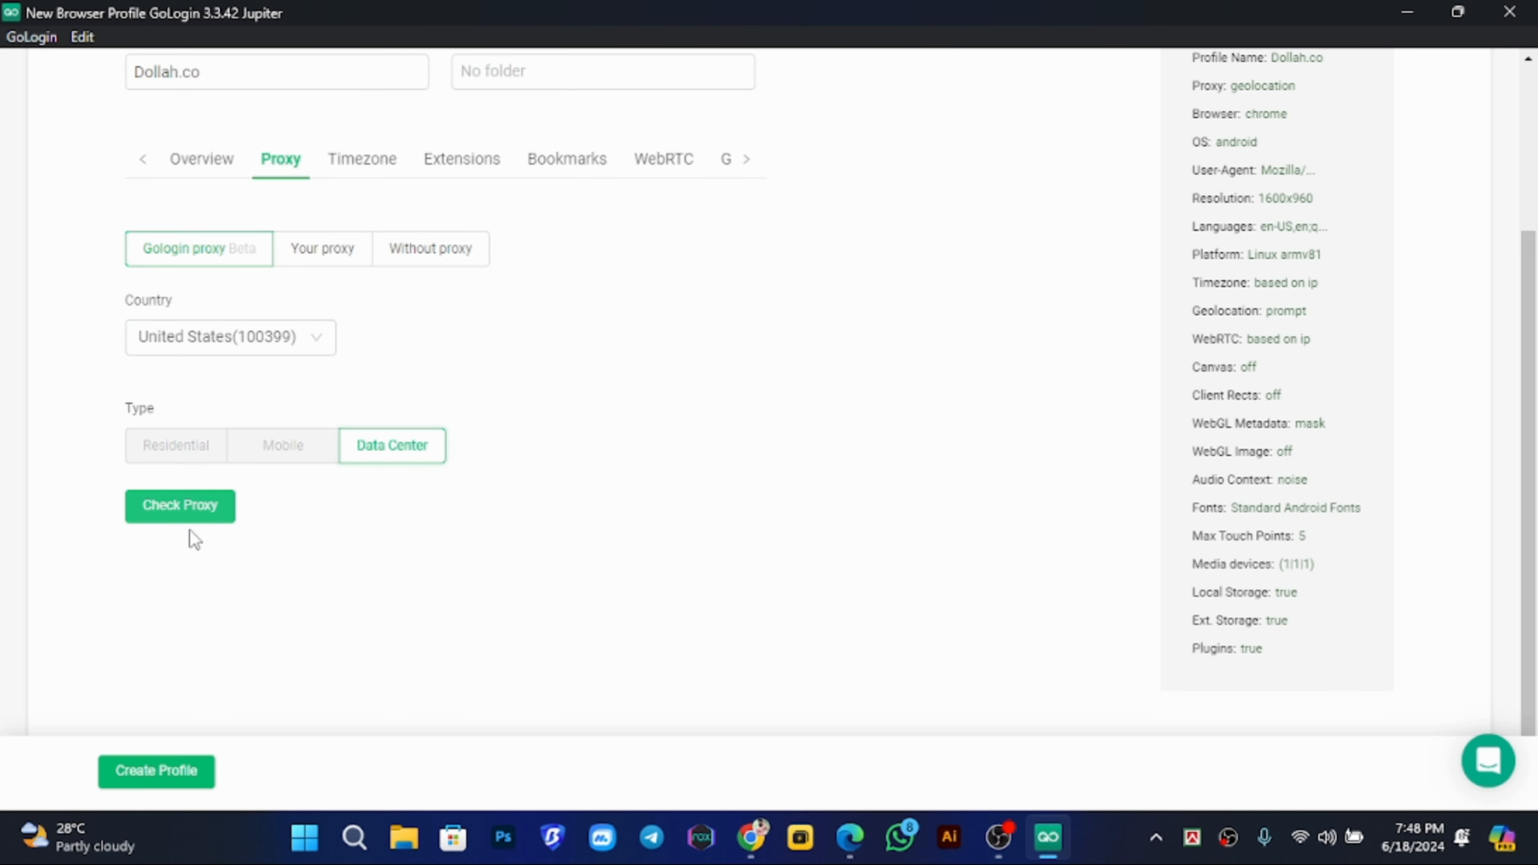
{"action": "left_click", "coordinate": [189, 516]}
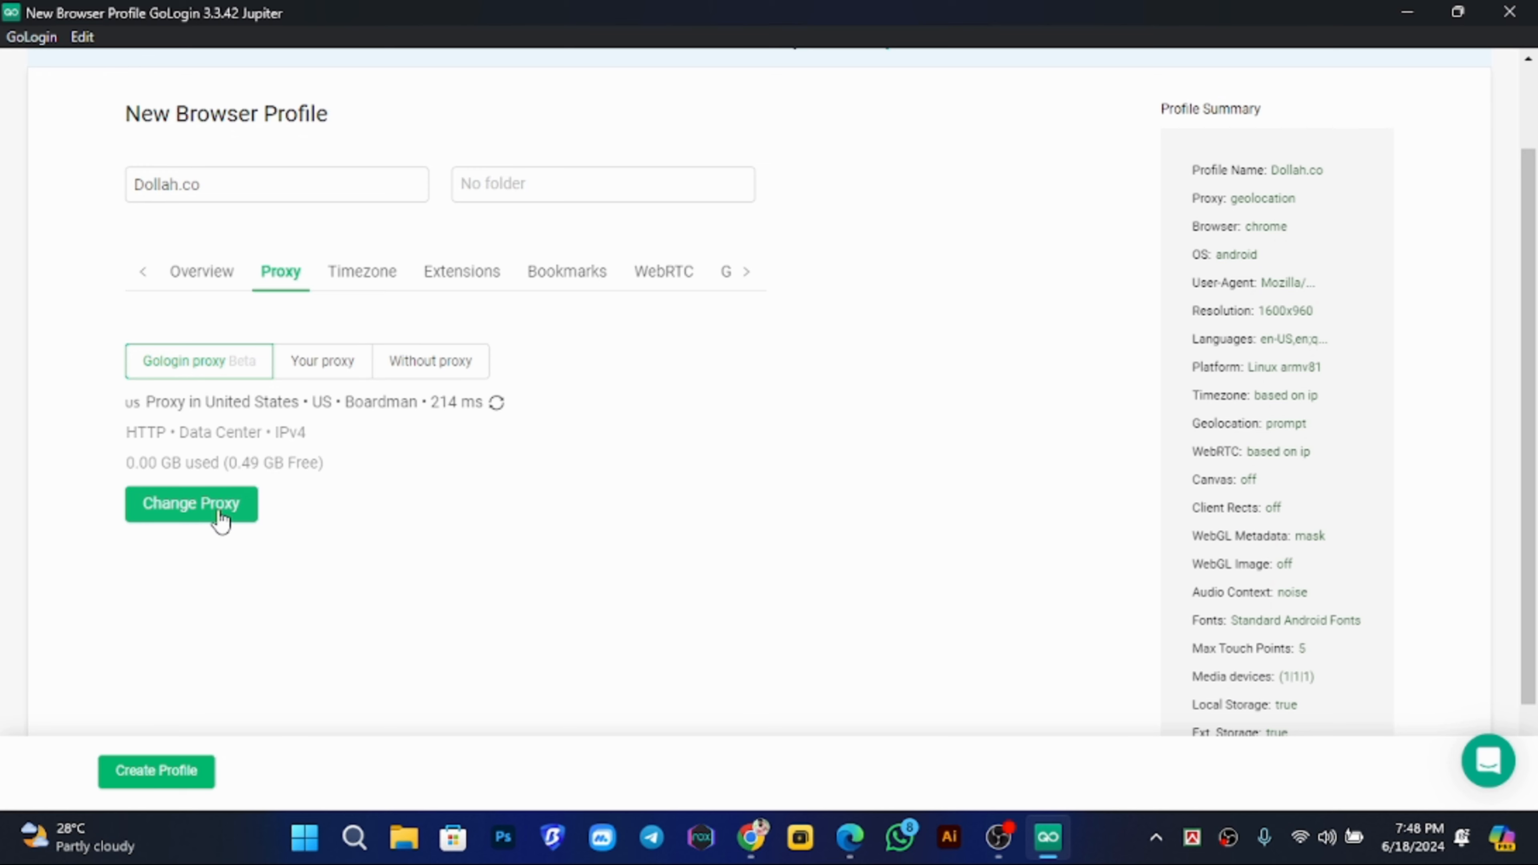
{"action": "left_click_drag", "start_coordinate": [309, 471], "coordinate": [221, 469]}
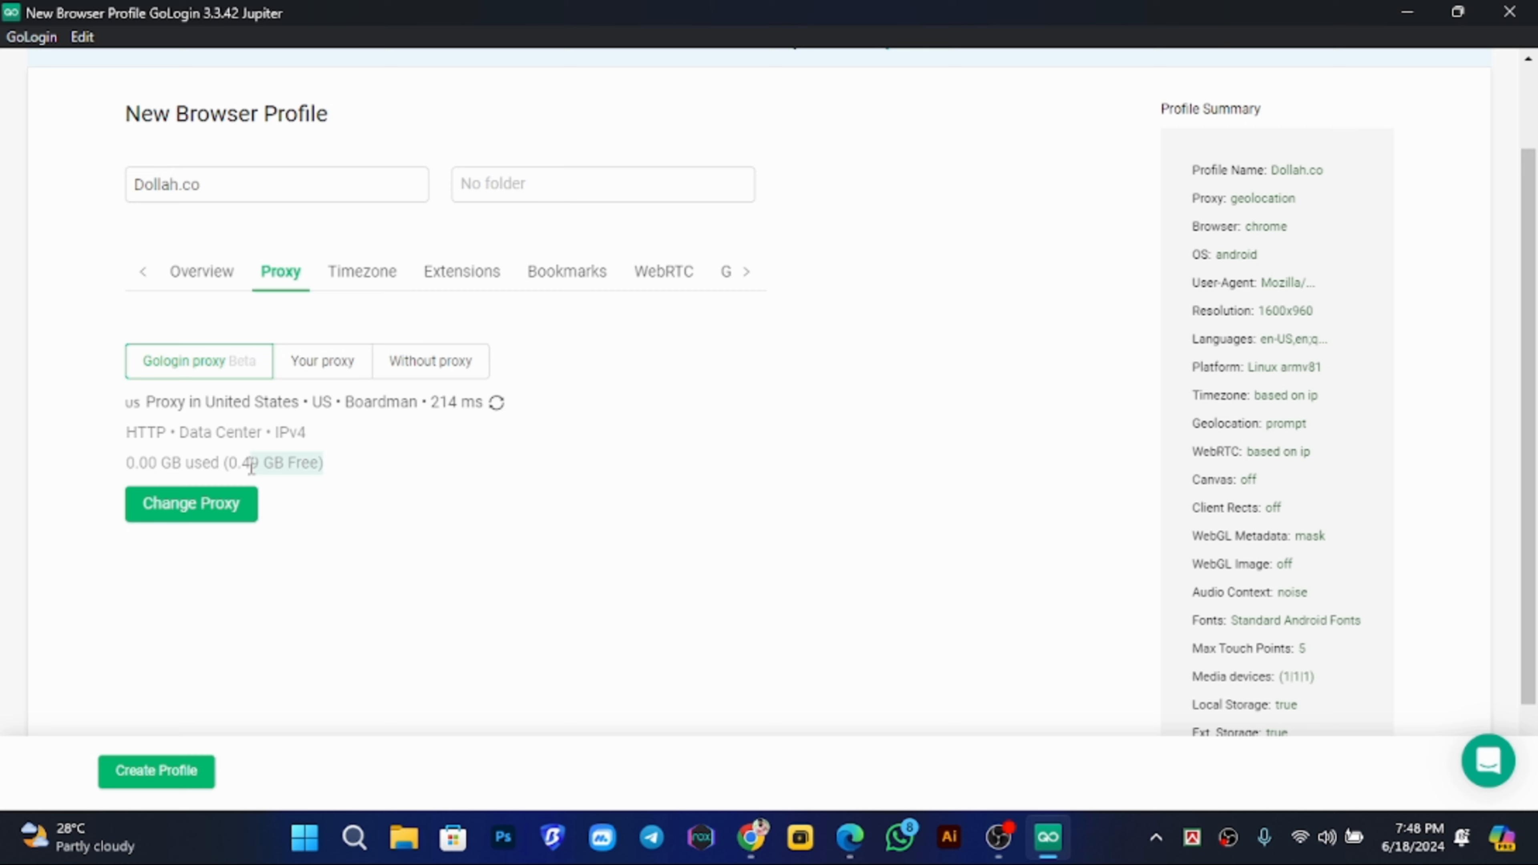
{"action": "left_click", "coordinate": [262, 466]}
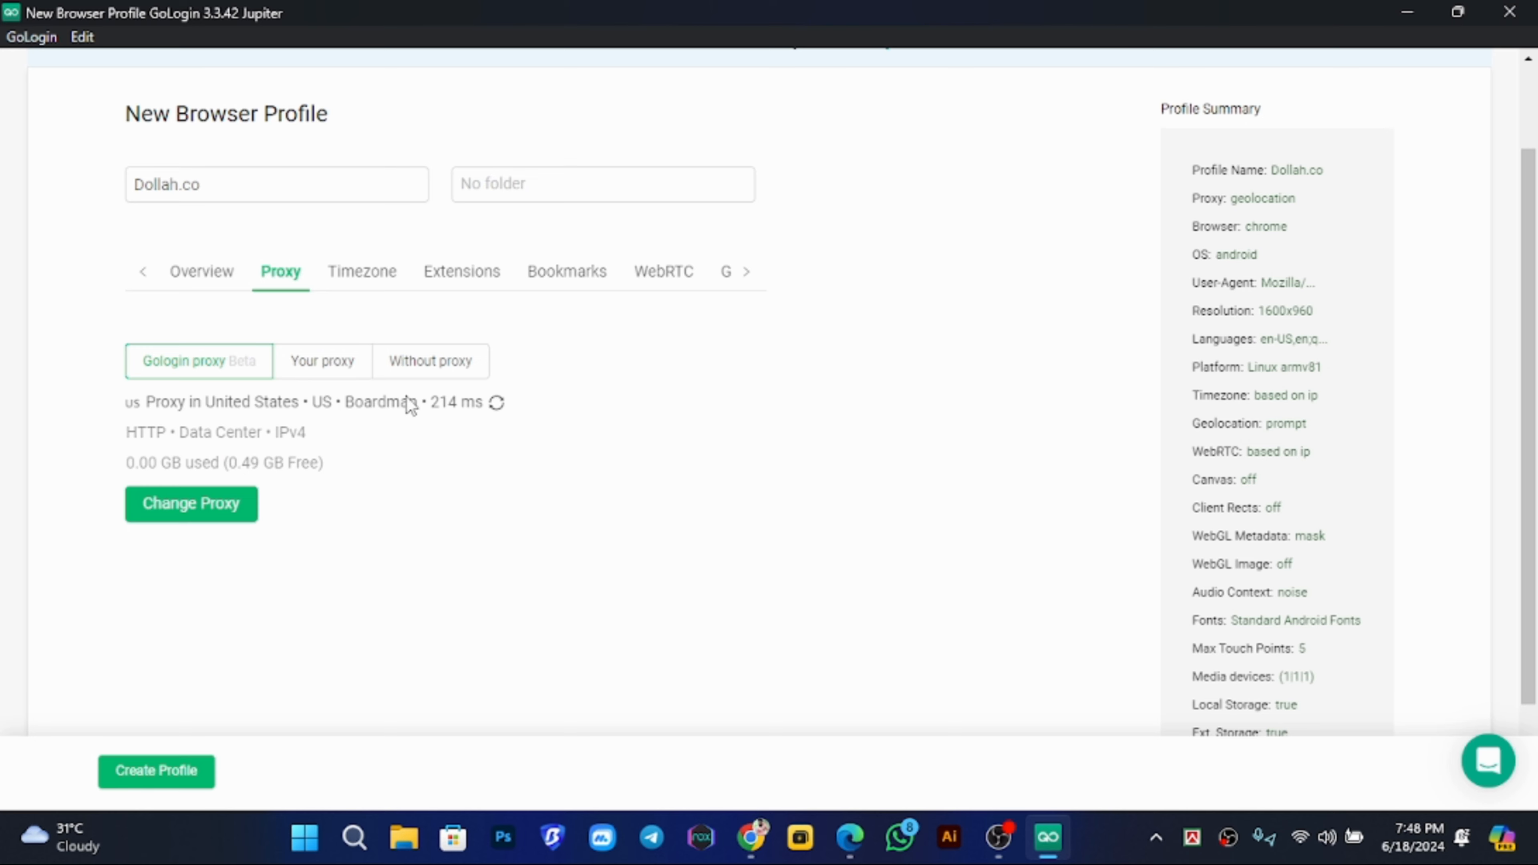
Review the profile's timezone setting and its extensions options.
{"action": "left_click", "coordinate": [357, 274]}
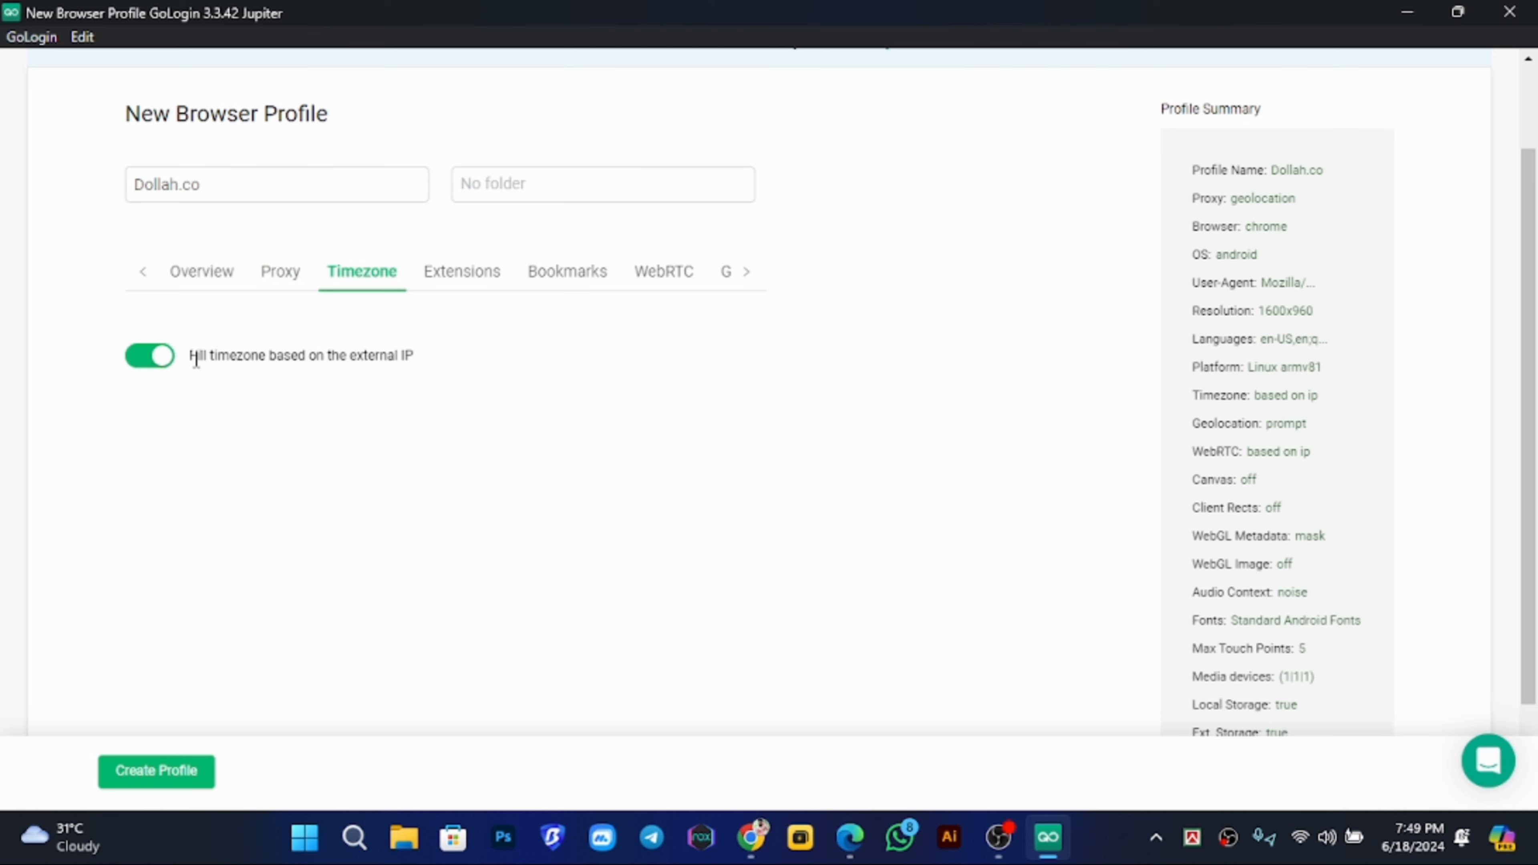
{"action": "left_click_drag", "start_coordinate": [196, 357], "coordinate": [416, 357]}
{"action": "left_click", "coordinate": [479, 292]}
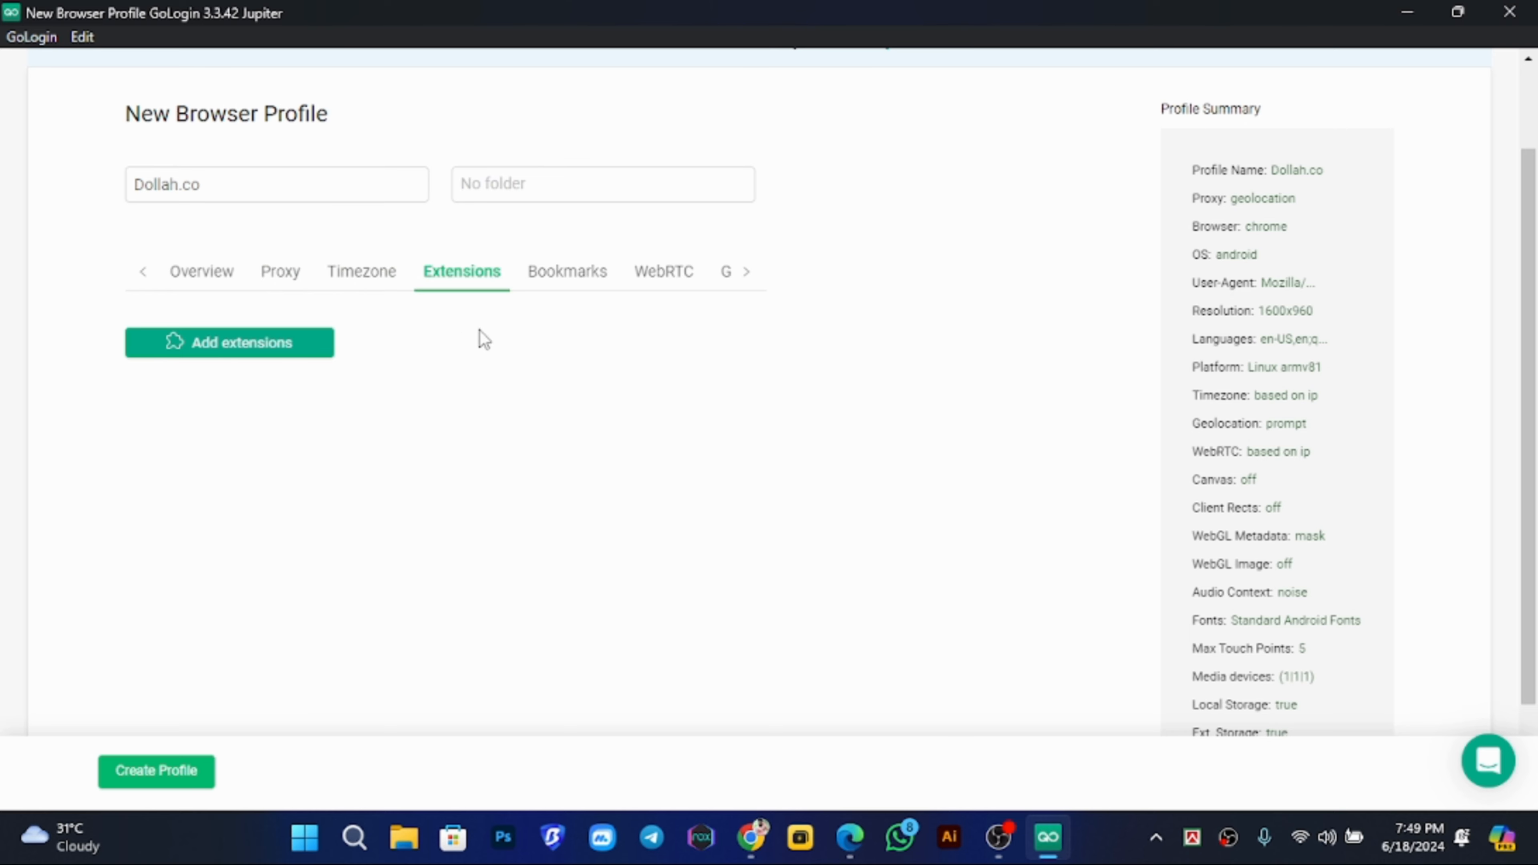
{"action": "left_click", "coordinate": [563, 294]}
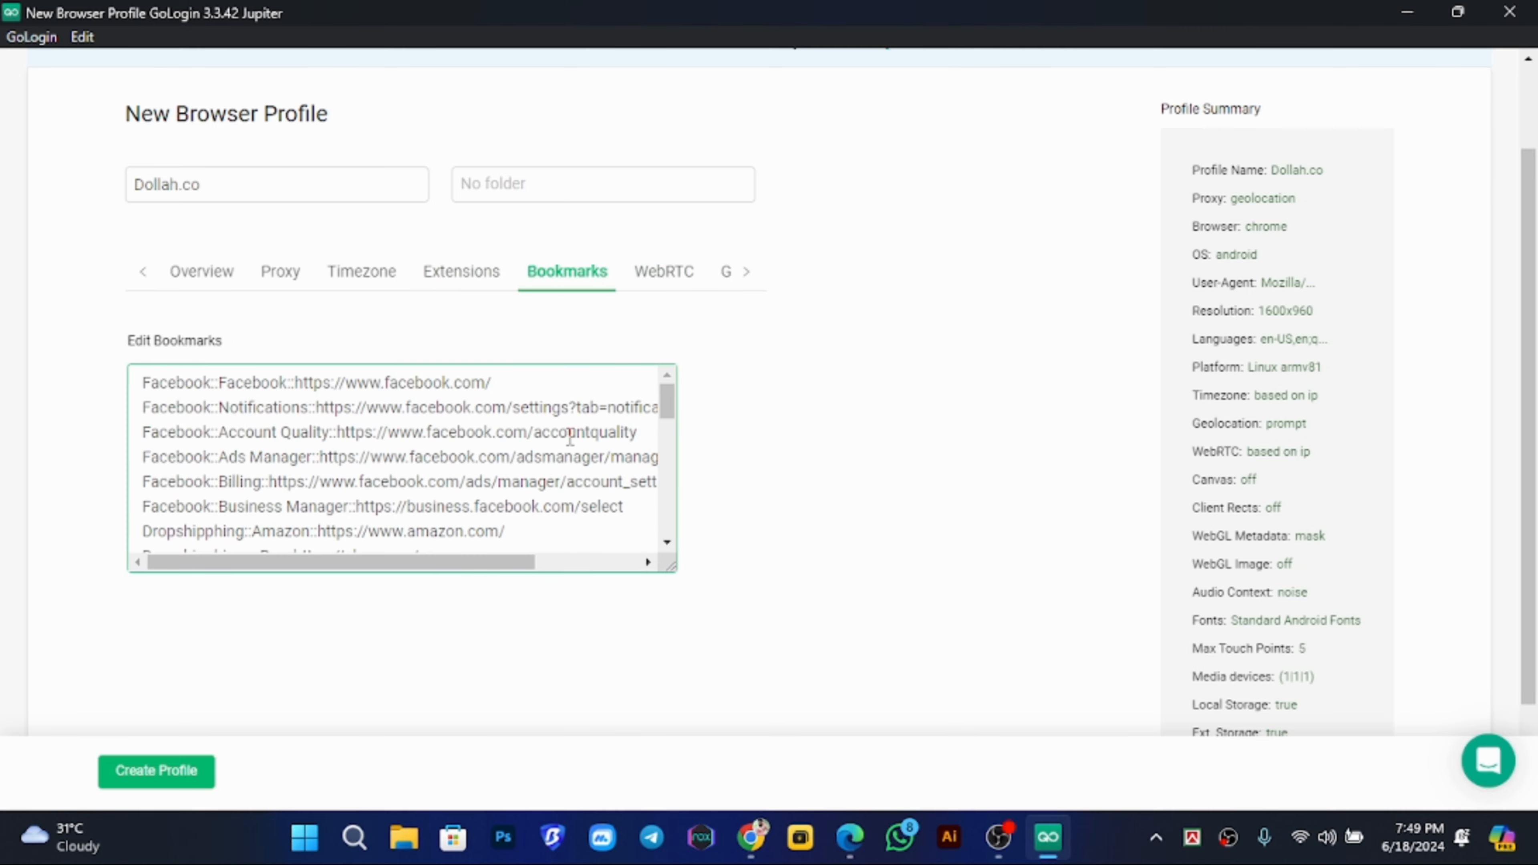
{"action": "left_click_drag", "start_coordinate": [662, 411], "coordinate": [641, 546]}
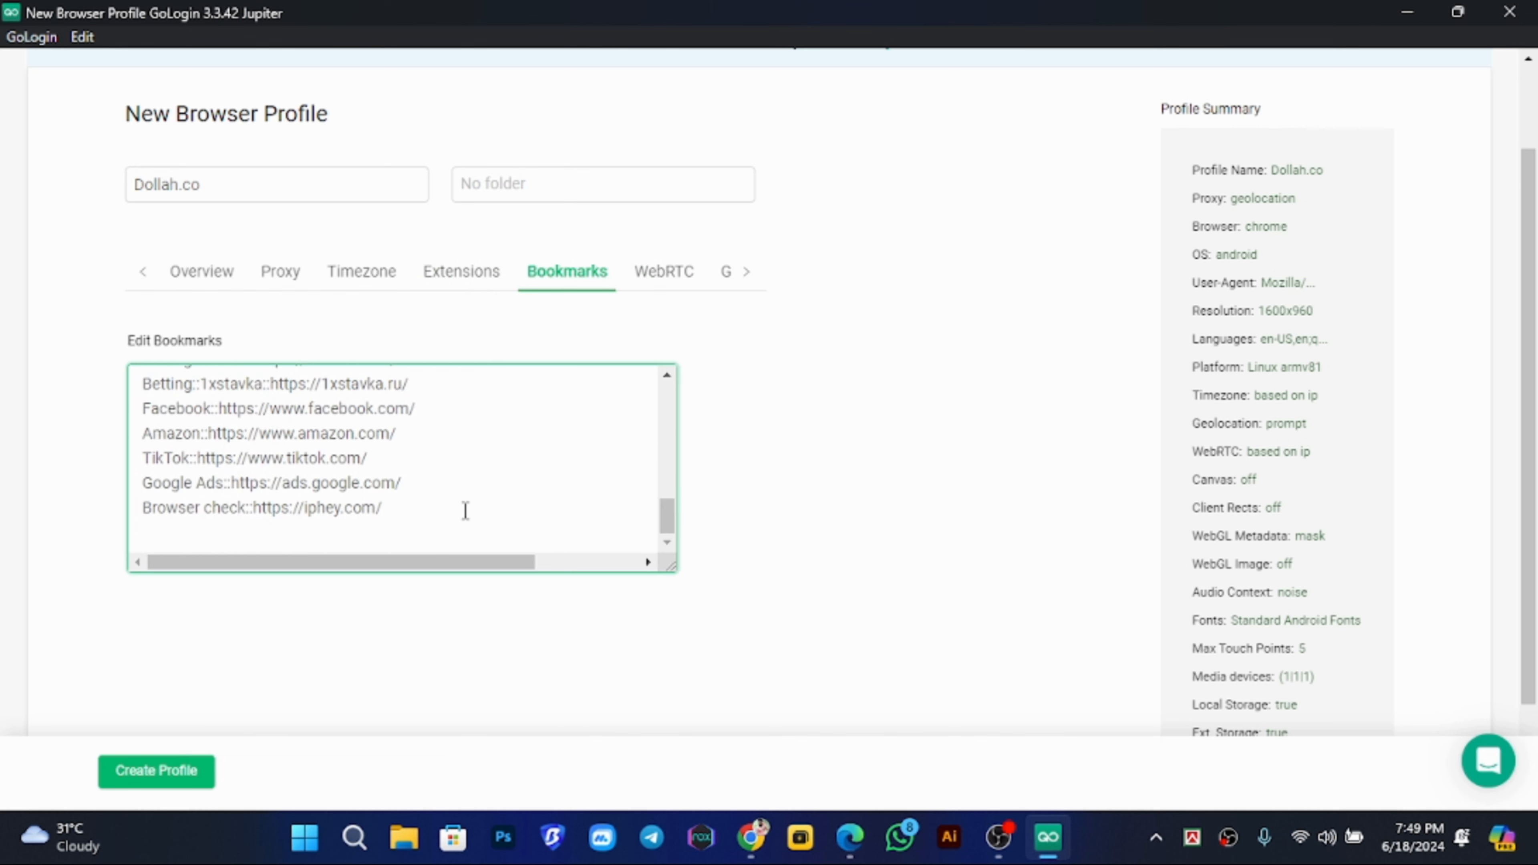
{"action": "type", "text": "d"}
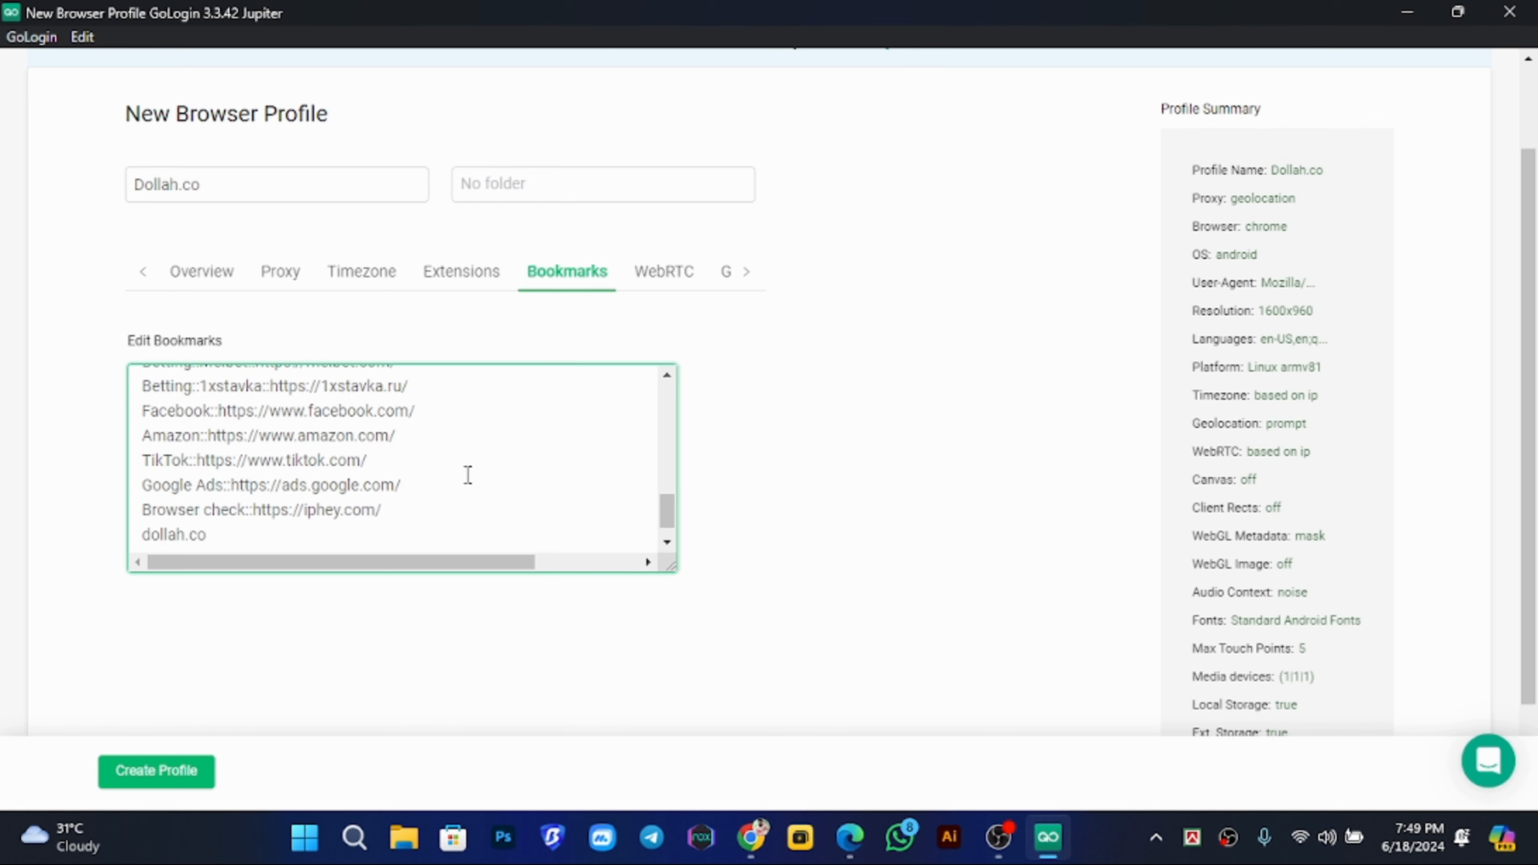
{"action": "type", "text": "ollah.co"}
{"action": "type", "text": "::https://dollah.co/"}
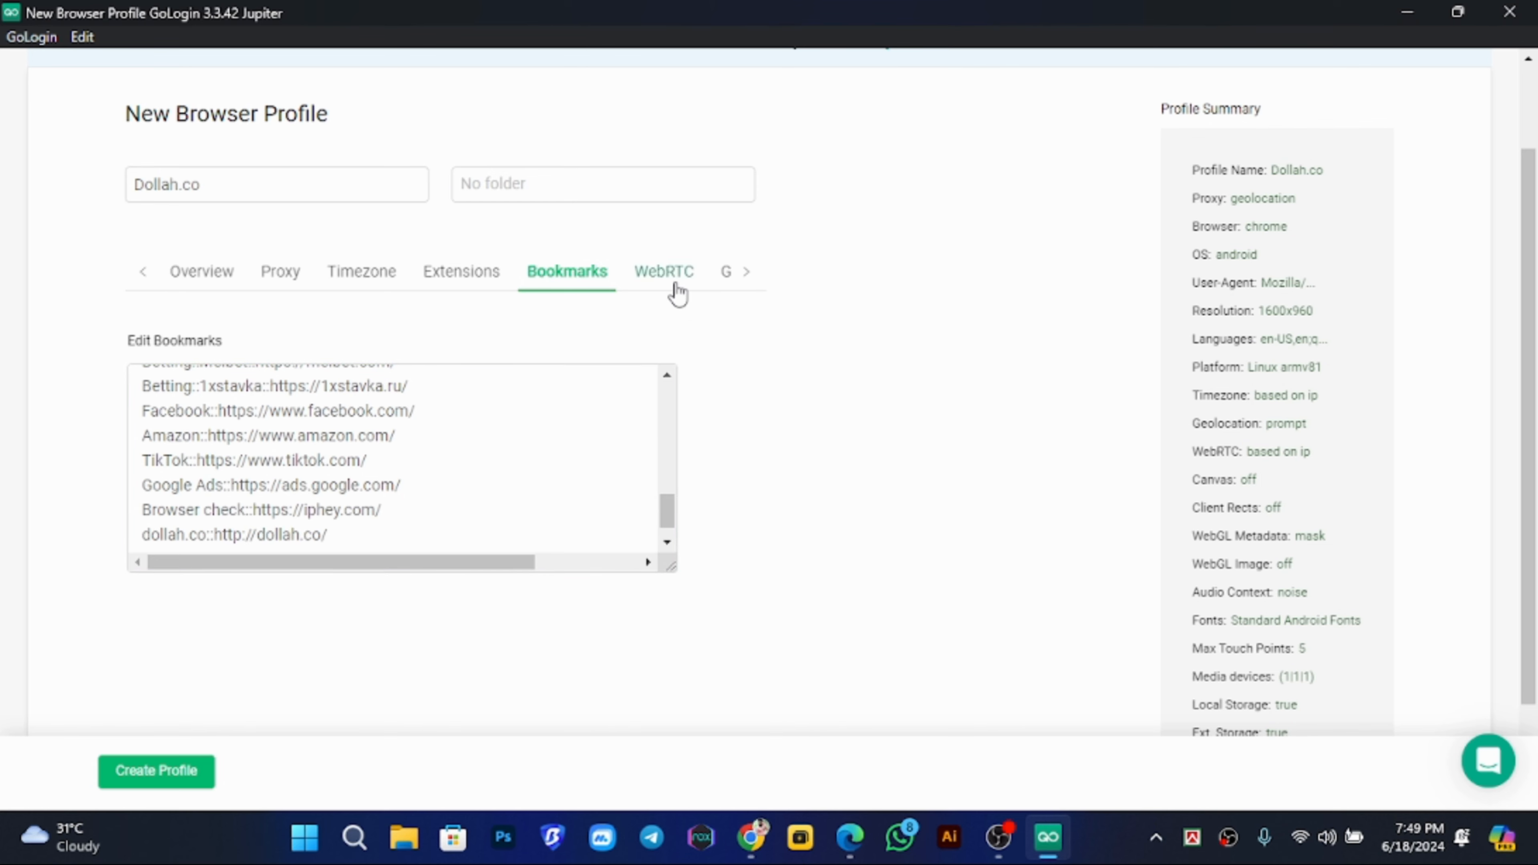
Check the WebRTC setting, create the Dollah.co profile, and run it from the profile list.
{"action": "left_click", "coordinate": [669, 284]}
{"action": "left_click", "coordinate": [751, 272]}
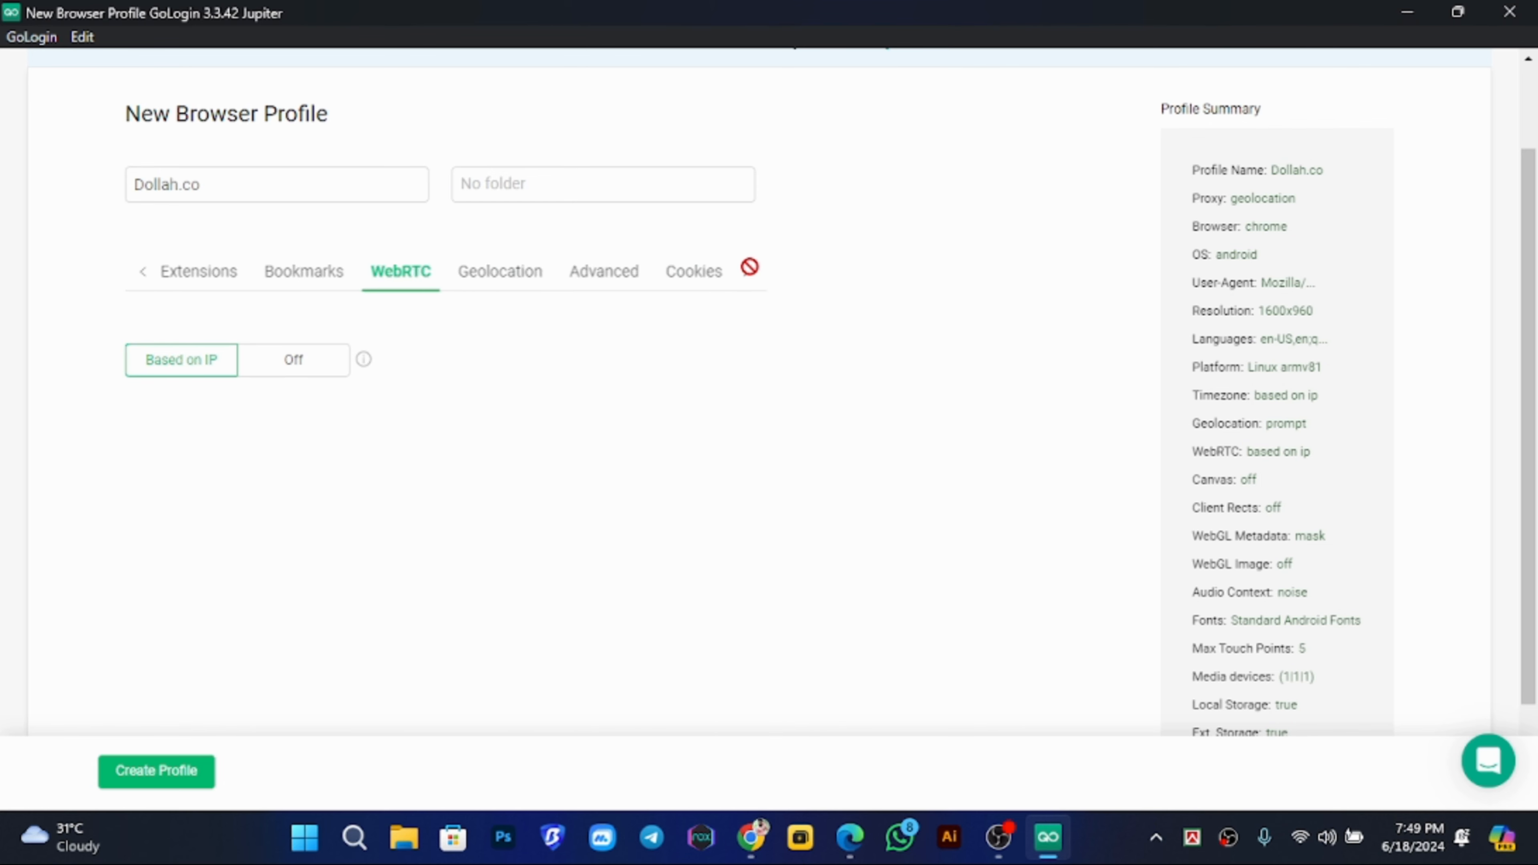
{"action": "left_click", "coordinate": [163, 772]}
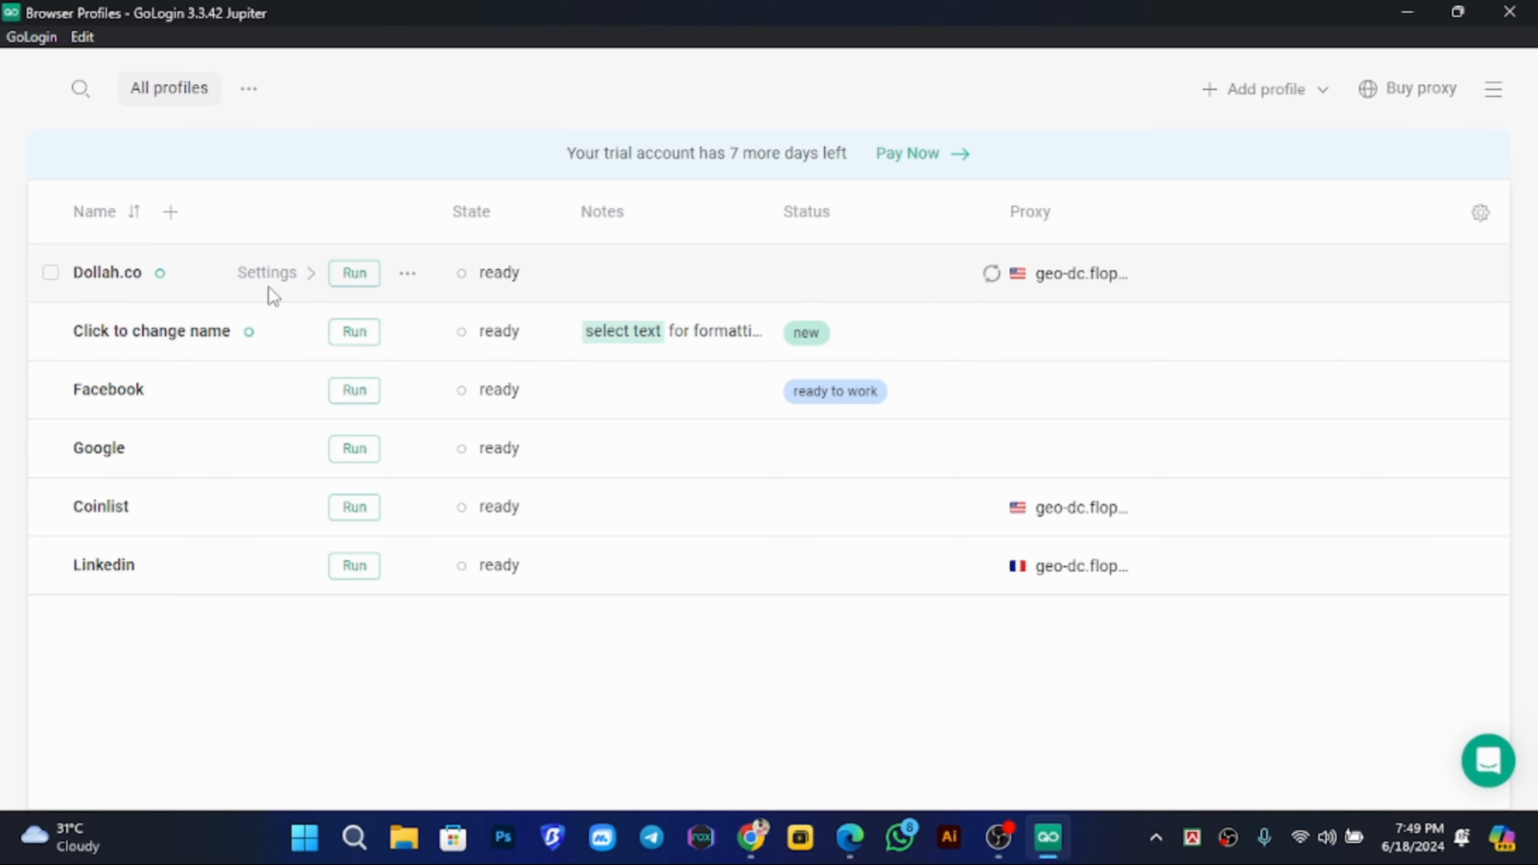
{"action": "left_click", "coordinate": [366, 282]}
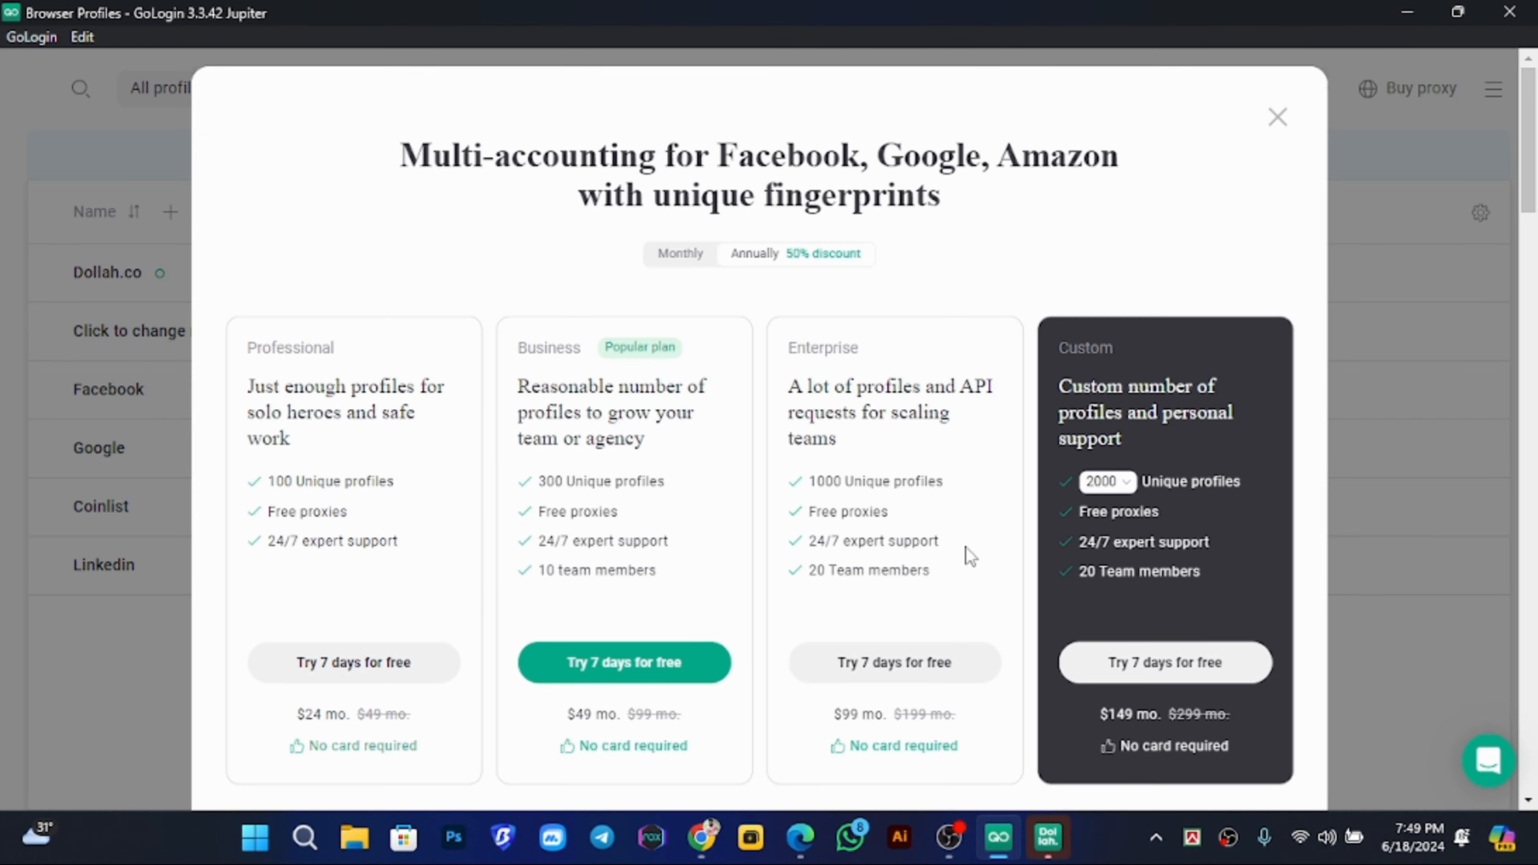
Examine the subscription plans, customer reviews, feature comparison and free plan offer.
{"action": "scroll", "coordinate": [720, 567], "scroll_direction": "down", "scroll_amount": 6}
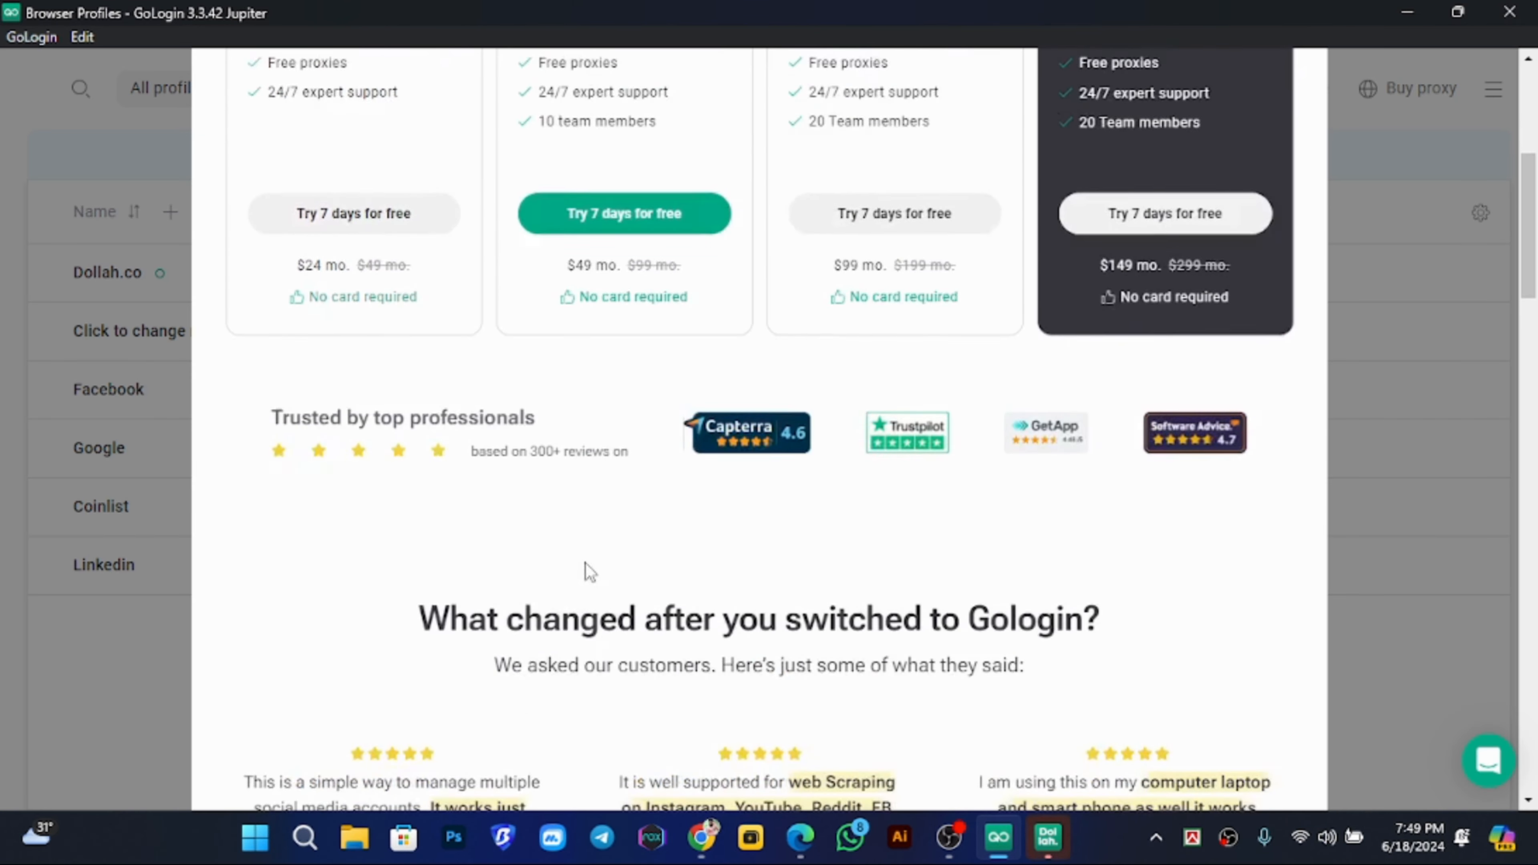
{"action": "scroll", "coordinate": [584, 566], "scroll_direction": "up", "scroll_amount": 6}
{"action": "scroll", "coordinate": [850, 342], "scroll_direction": "down", "scroll_amount": 1}
{"action": "scroll", "coordinate": [850, 341], "scroll_direction": "down", "scroll_amount": 15}
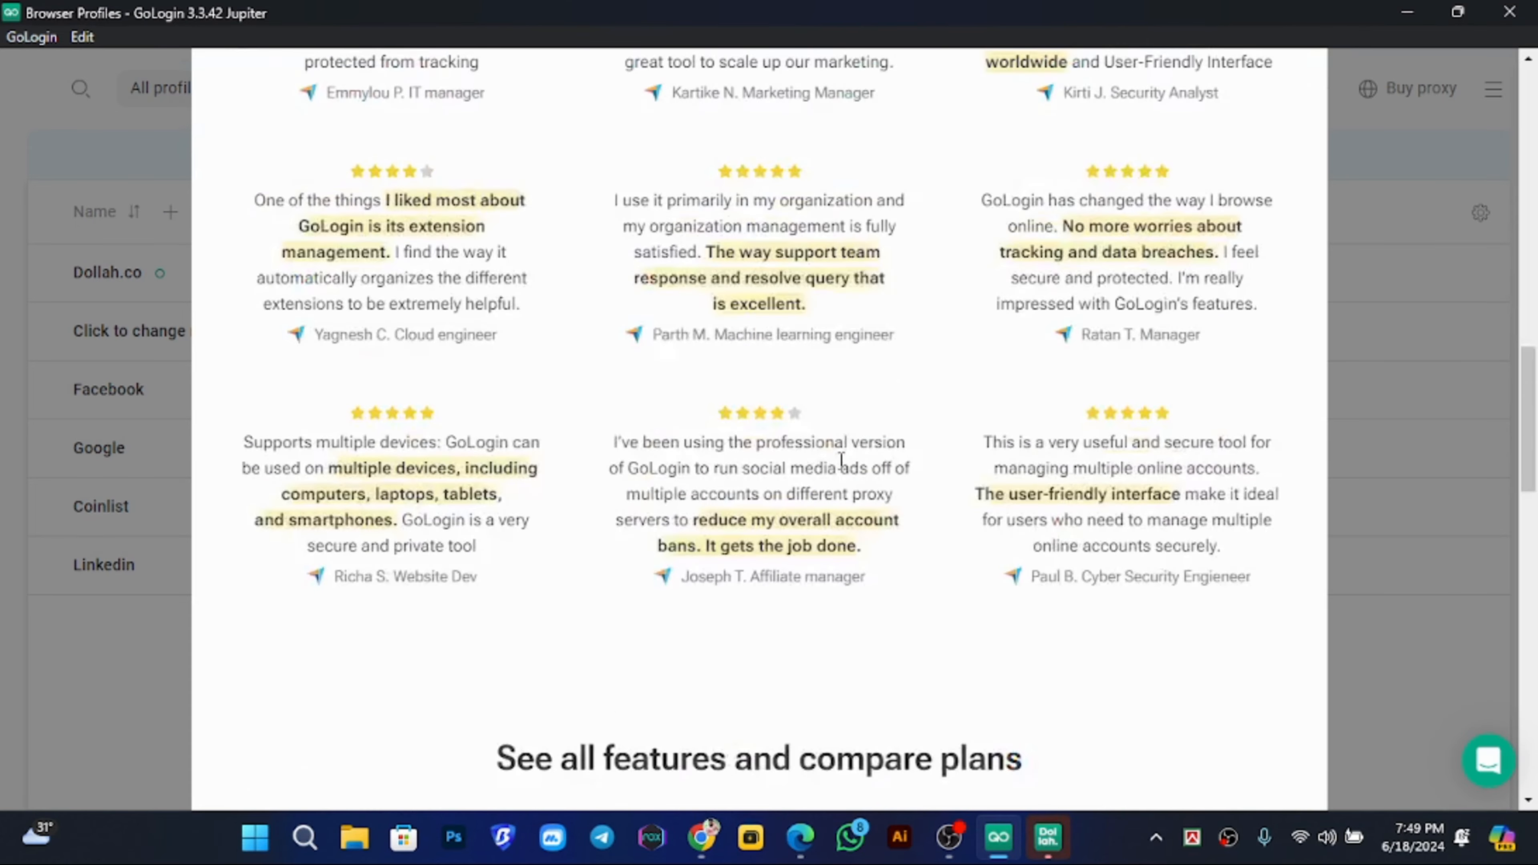
{"action": "scroll", "coordinate": [903, 452], "scroll_direction": "down", "scroll_amount": 4}
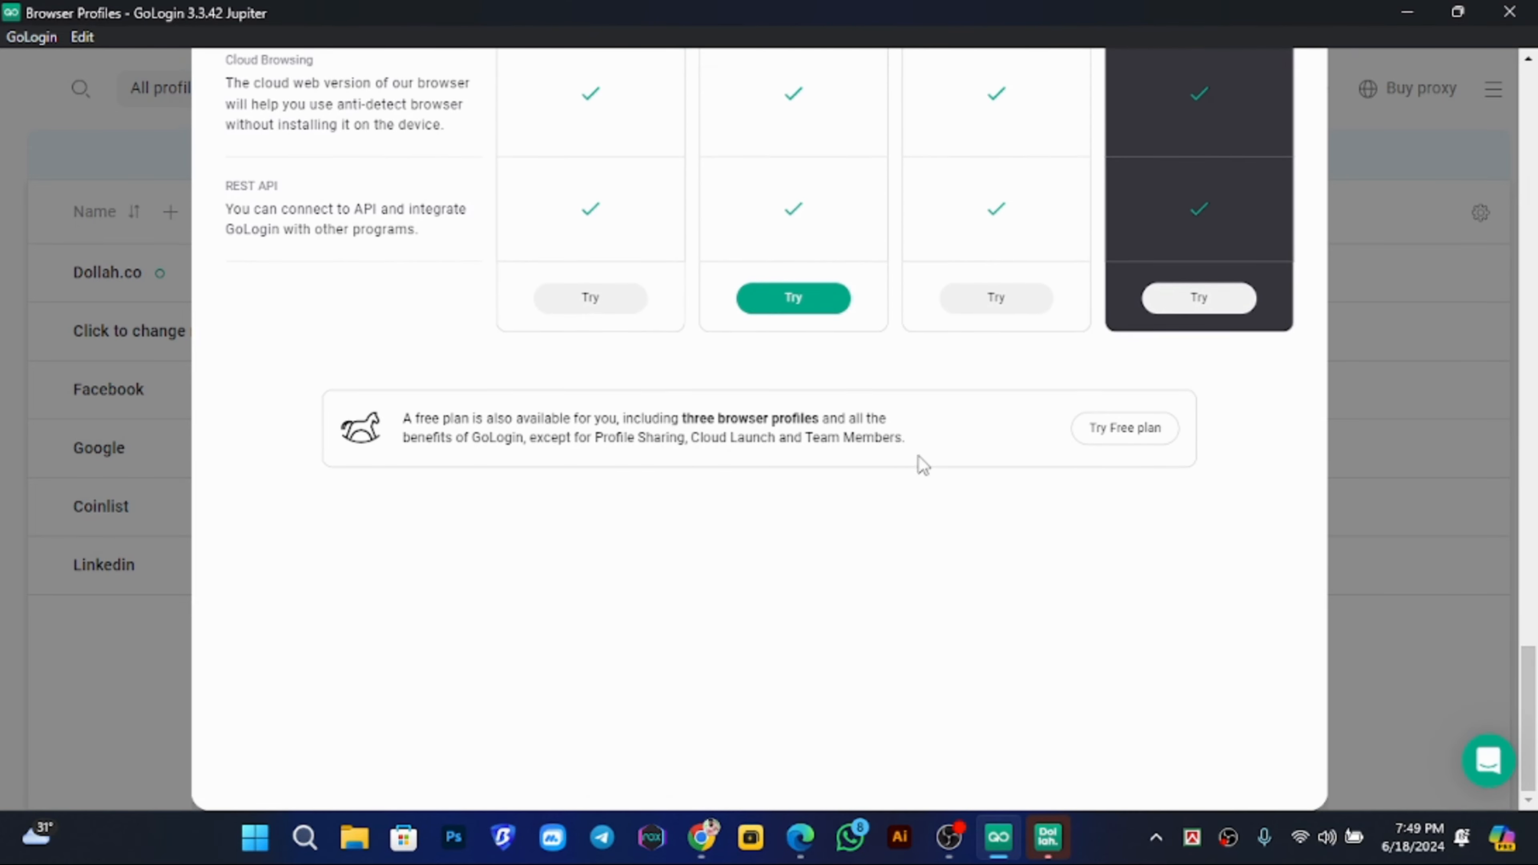
{"action": "scroll", "coordinate": [920, 464], "scroll_direction": "up", "scroll_amount": 12}
{"action": "scroll", "coordinate": [1000, 430], "scroll_direction": "up", "scroll_amount": 10}
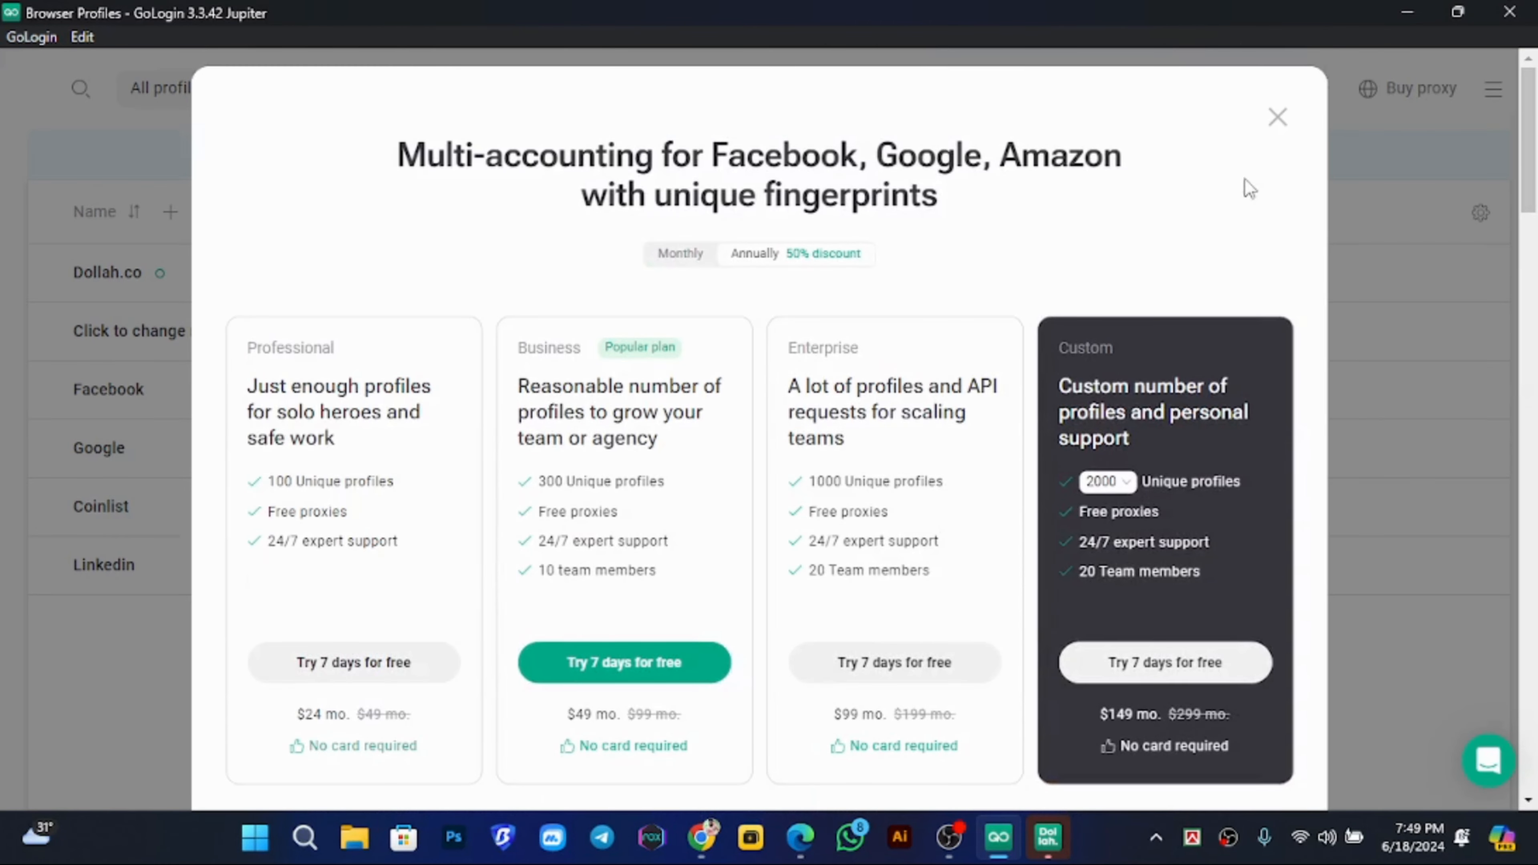
Close the subscription plans offer and show the running Dollah.co profile's browser window maximized.
{"action": "left_click", "coordinate": [1279, 115]}
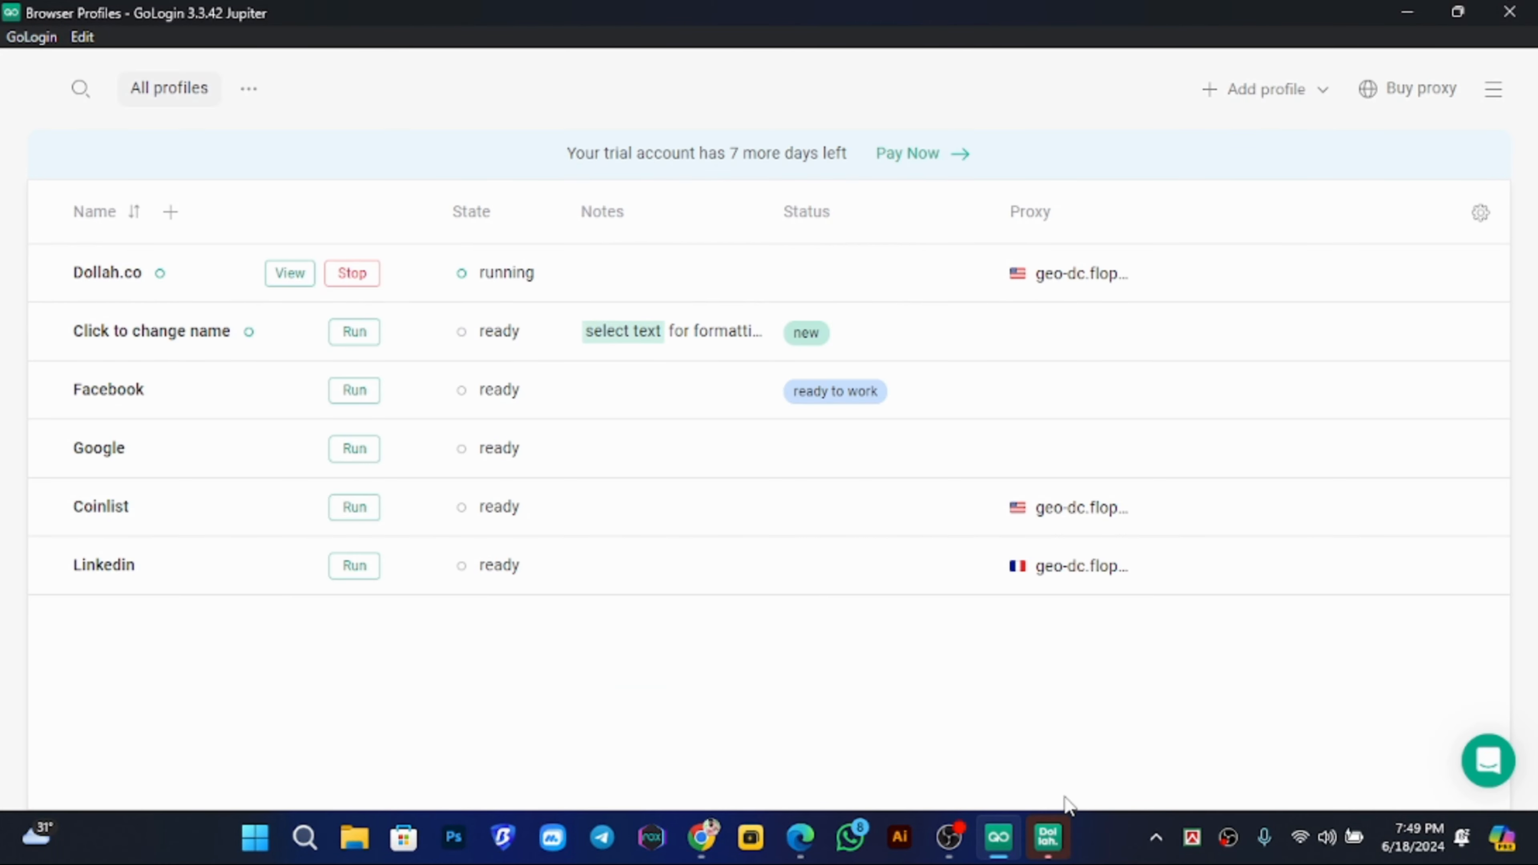
{"action": "left_click", "coordinate": [1051, 818]}
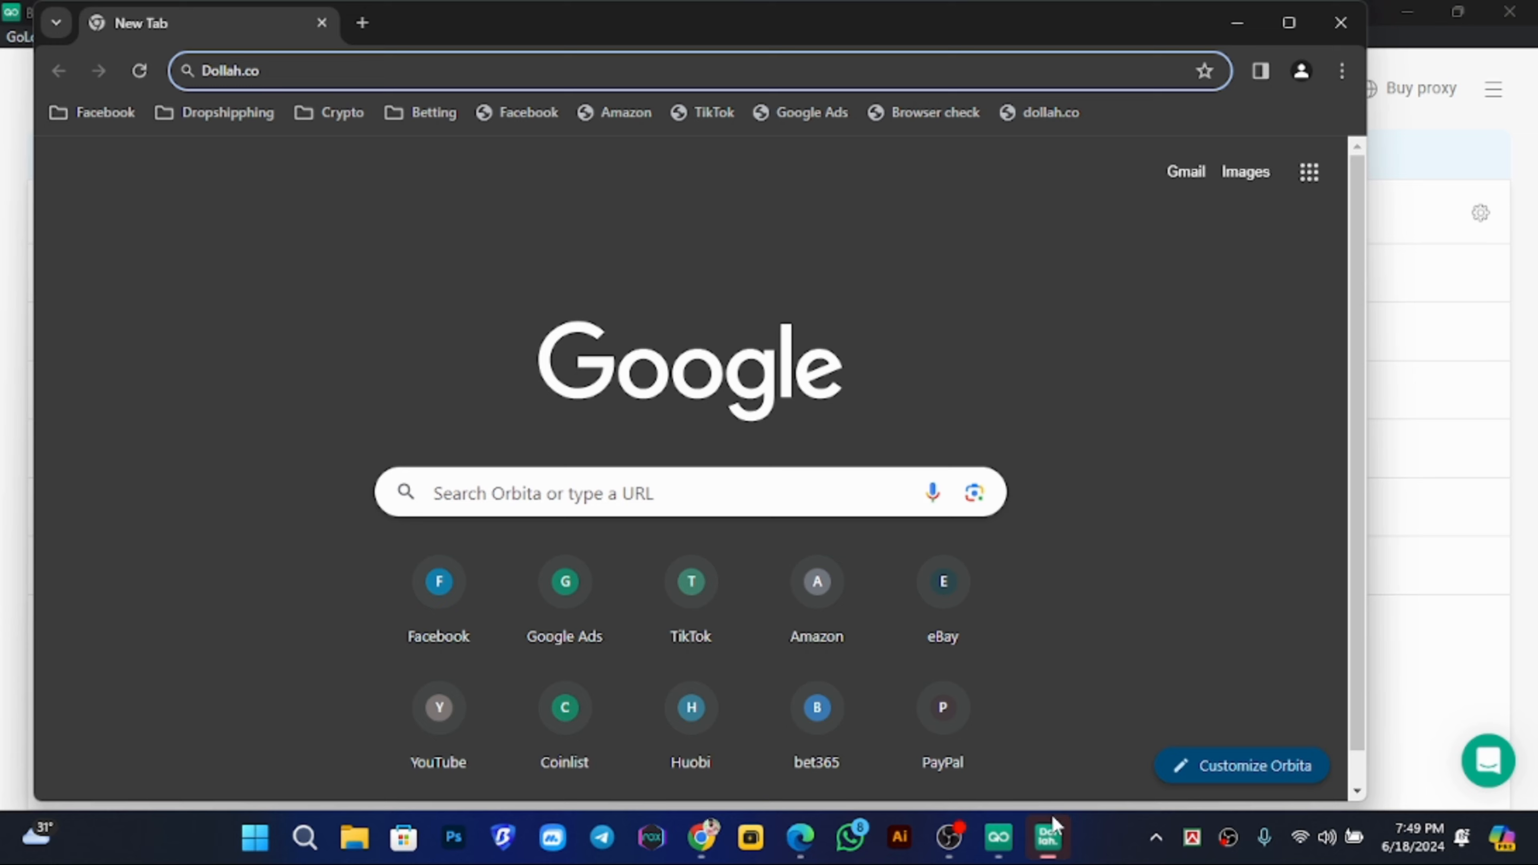
{"action": "left_click", "coordinate": [1288, 22]}
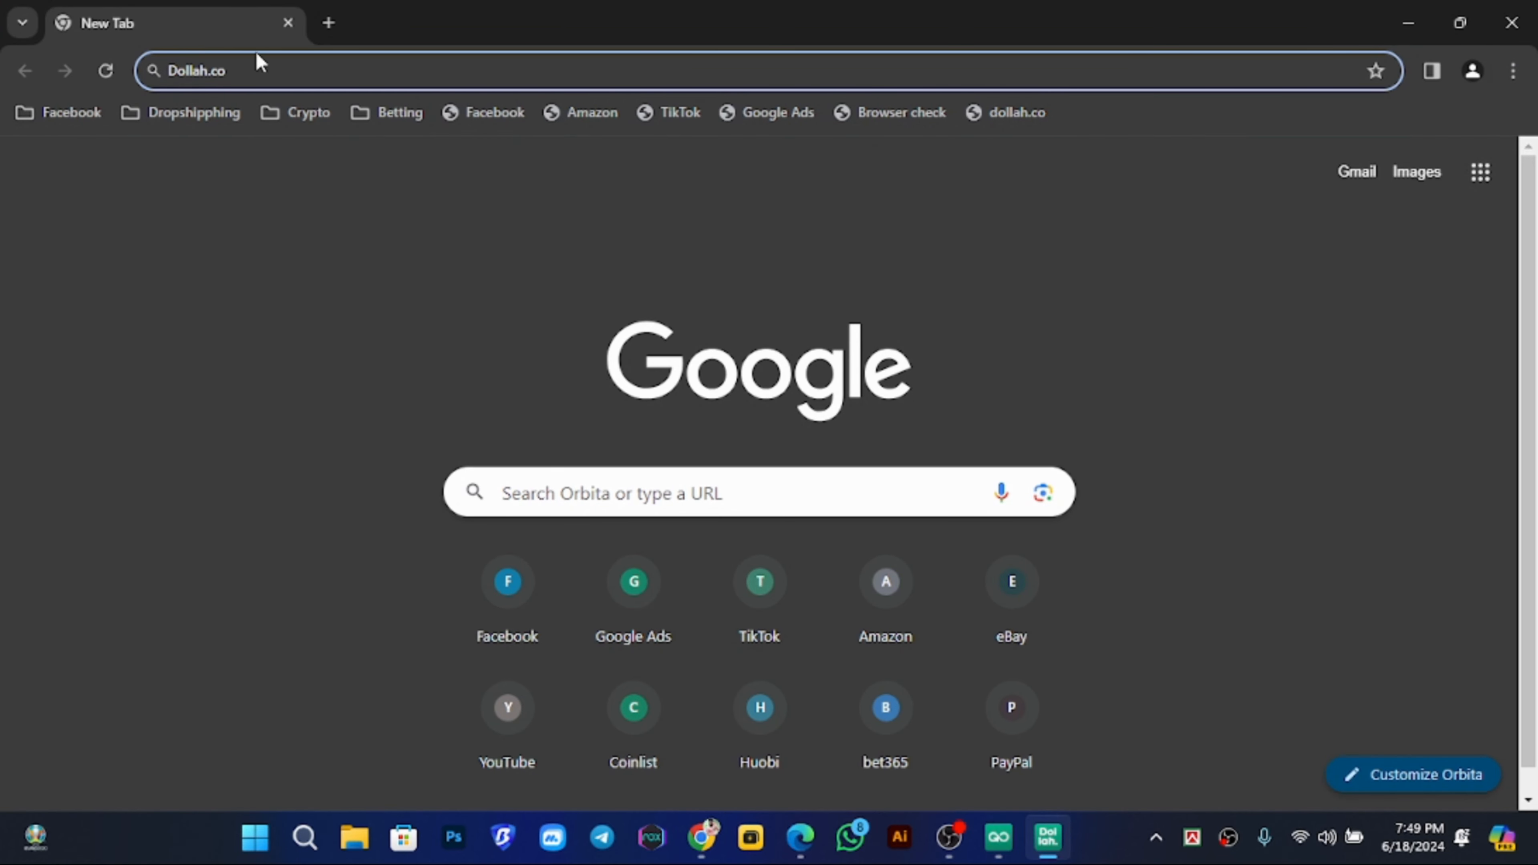
Open whoer.net in the Dollah.co profile's browser.
{"action": "left_click", "coordinate": [256, 54]}
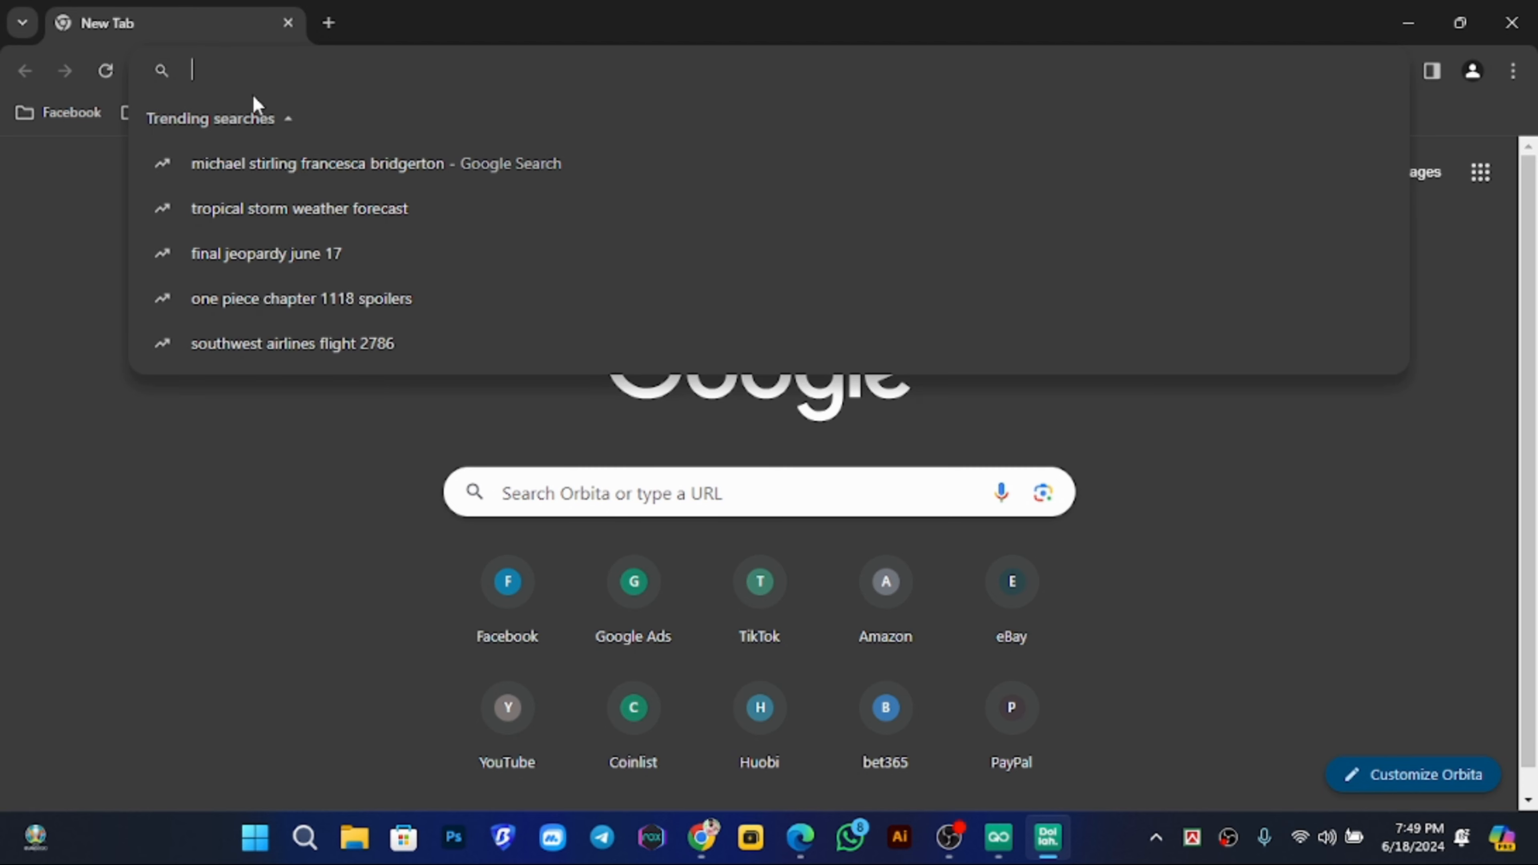
{"action": "type", "text": "d"}
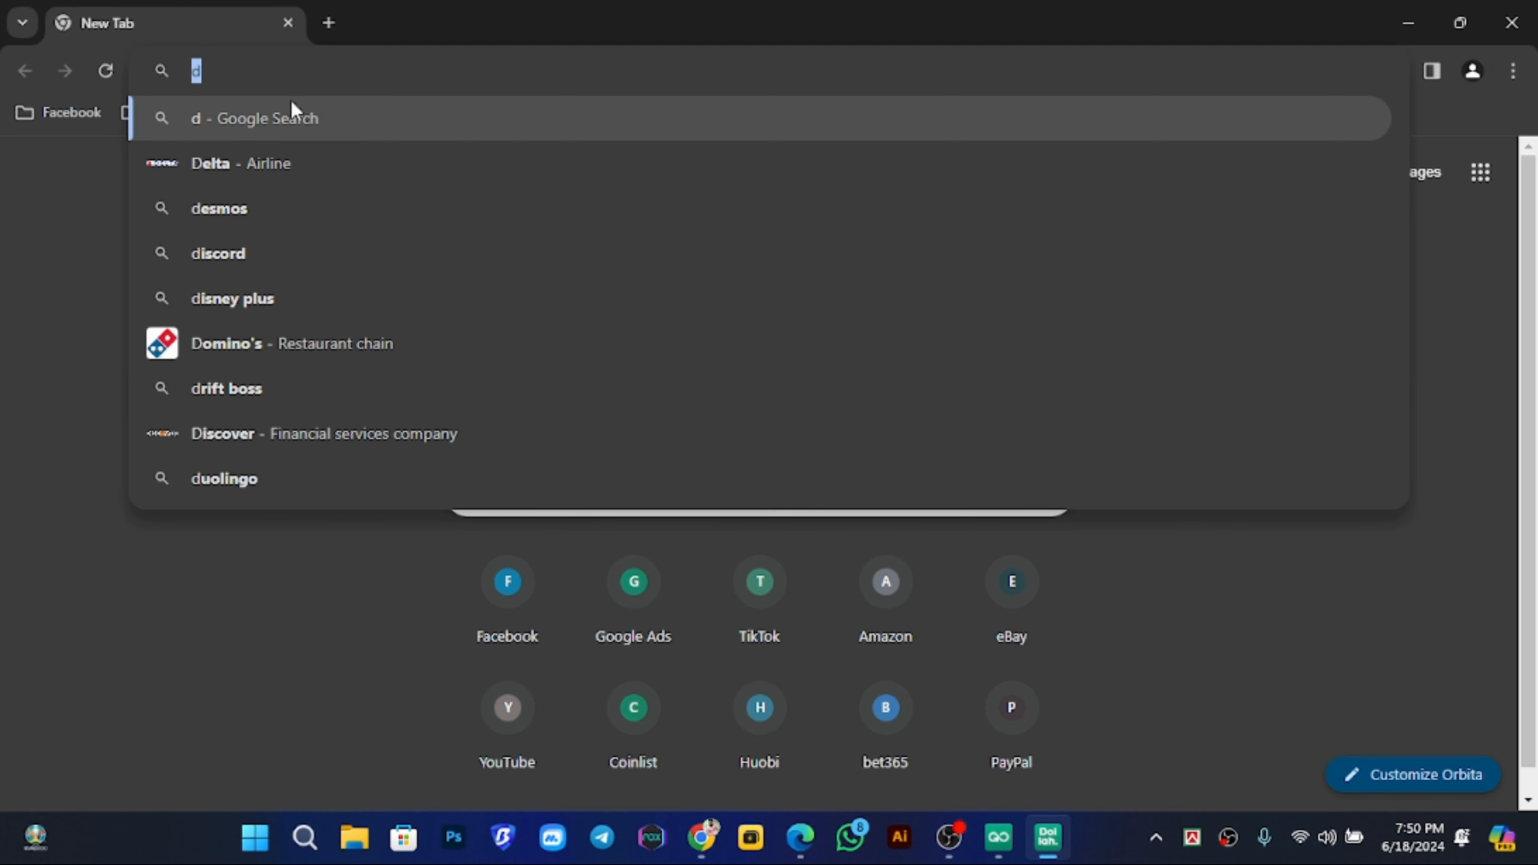
{"action": "type", "text": "whoer"}
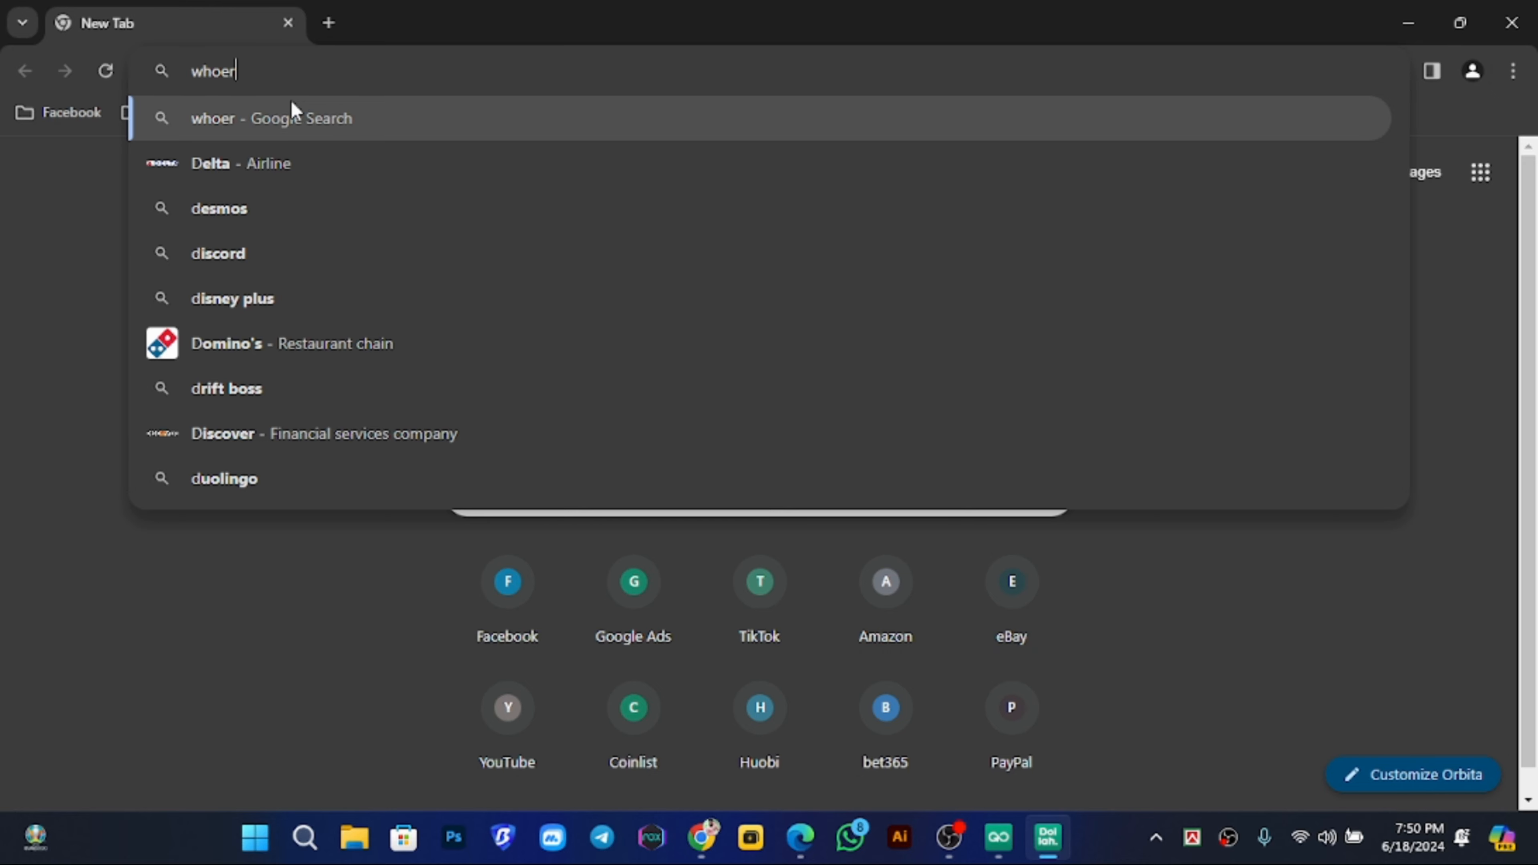
{"action": "type", "text": ".net"}
{"action": "key", "text": "Return"}
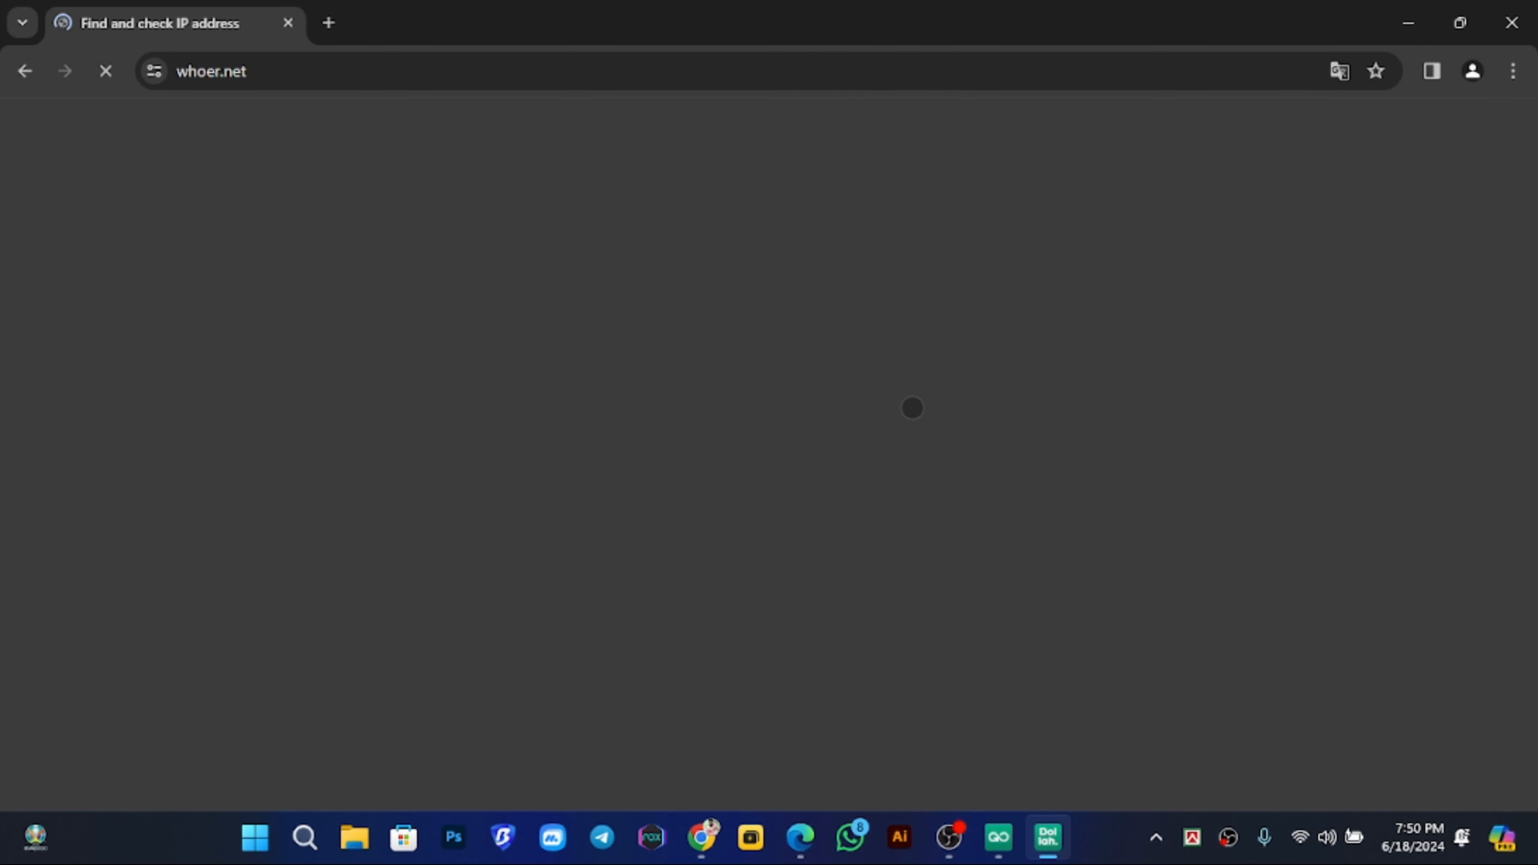
Look through the whoer.net page and allow Orbita-Browser to access public and private networks.
{"action": "scroll", "coordinate": [682, 458], "scroll_direction": "down", "scroll_amount": 5}
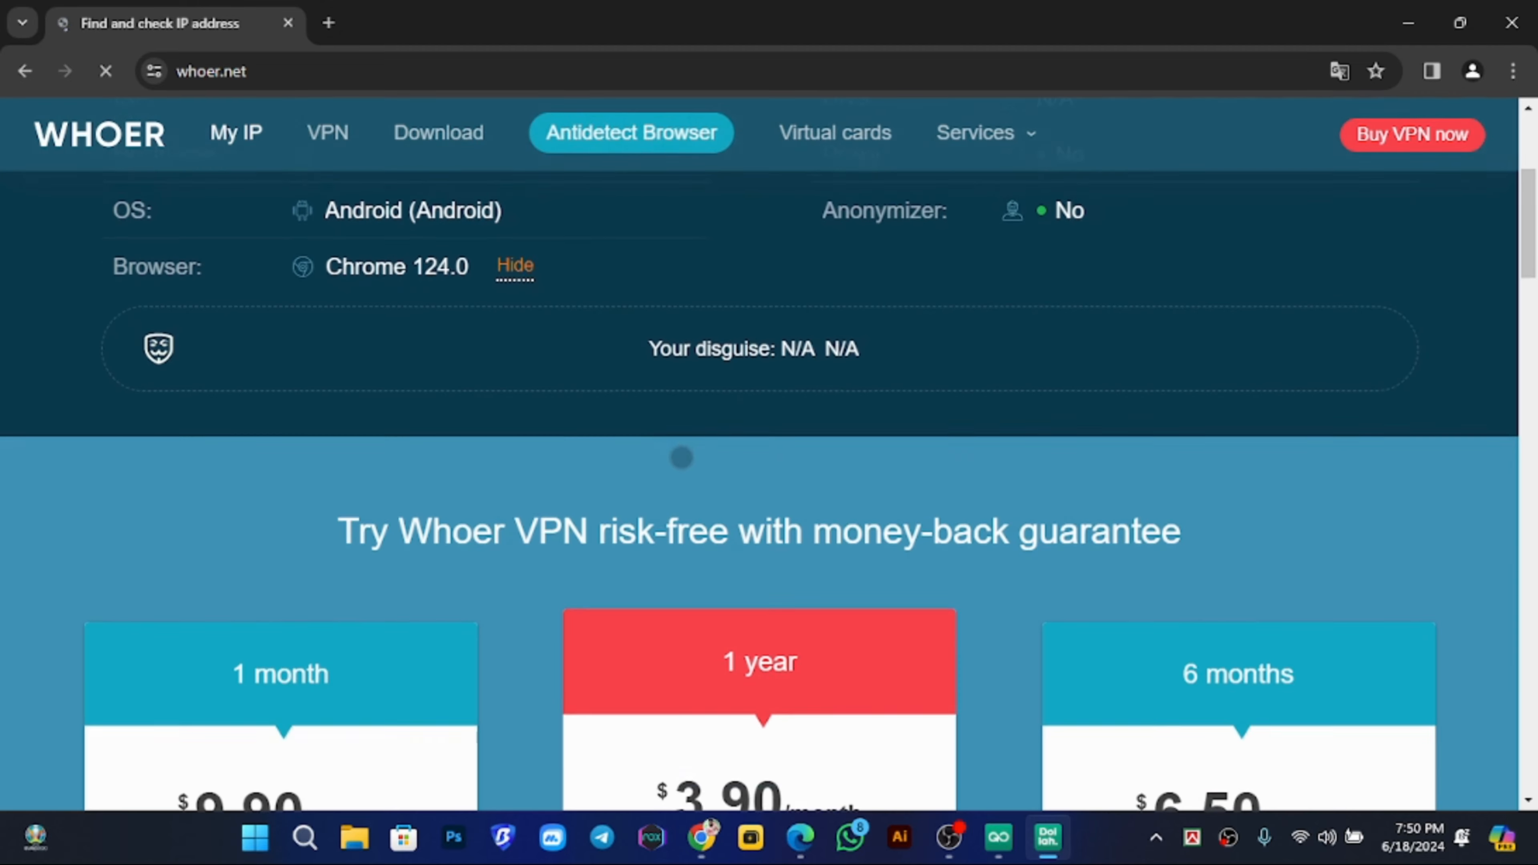
{"action": "scroll", "coordinate": [681, 457], "scroll_direction": "down", "scroll_amount": 4}
{"action": "scroll", "coordinate": [732, 488], "scroll_direction": "up", "scroll_amount": 10}
{"action": "scroll", "coordinate": [563, 395], "scroll_direction": "down", "scroll_amount": 3}
{"action": "scroll", "coordinate": [545, 403], "scroll_direction": "up", "scroll_amount": 6}
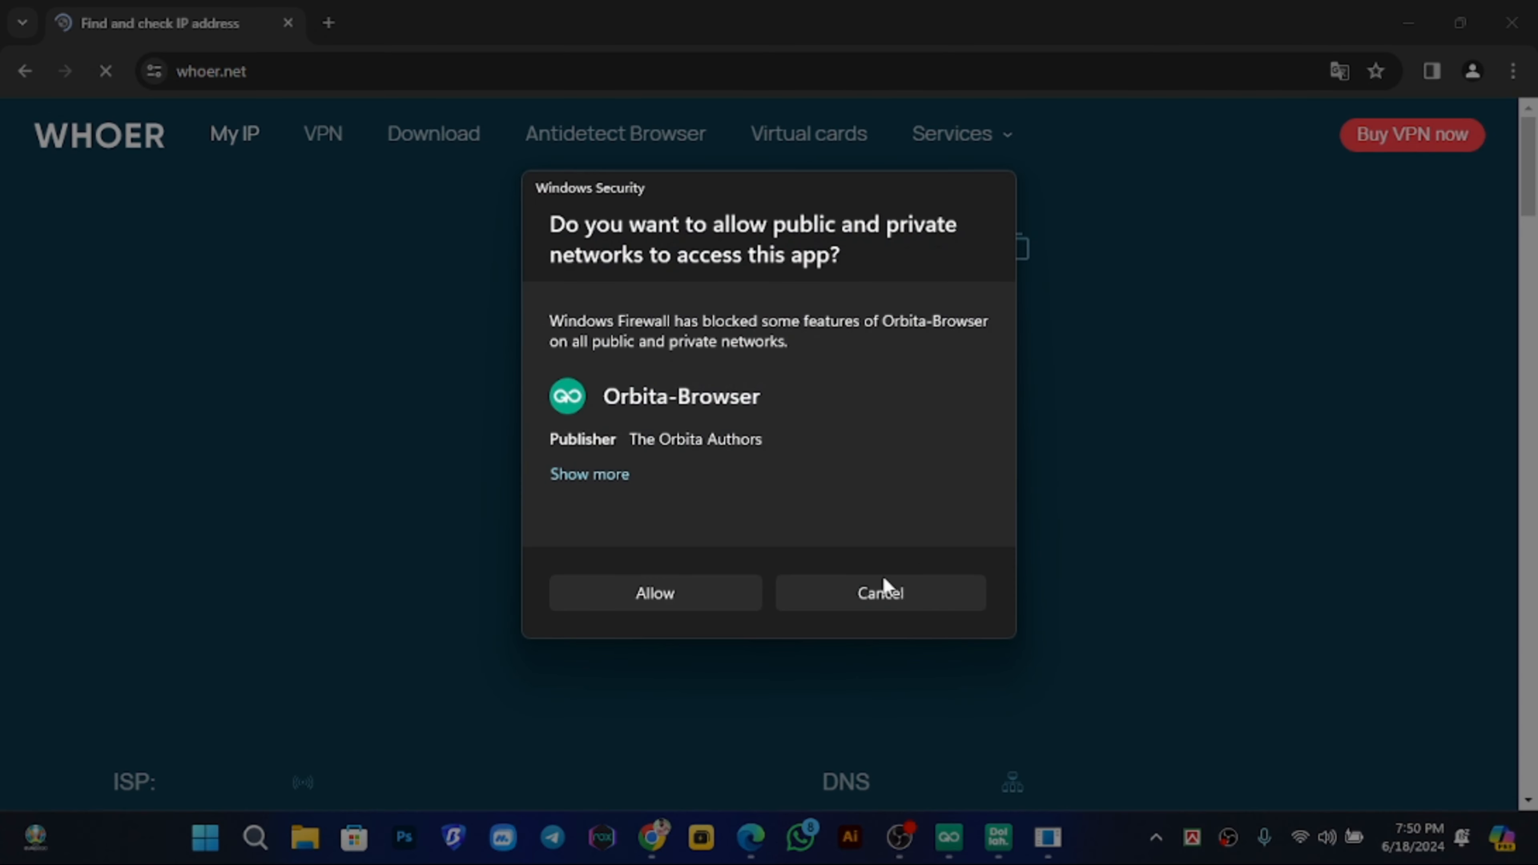
{"action": "left_click", "coordinate": [664, 599]}
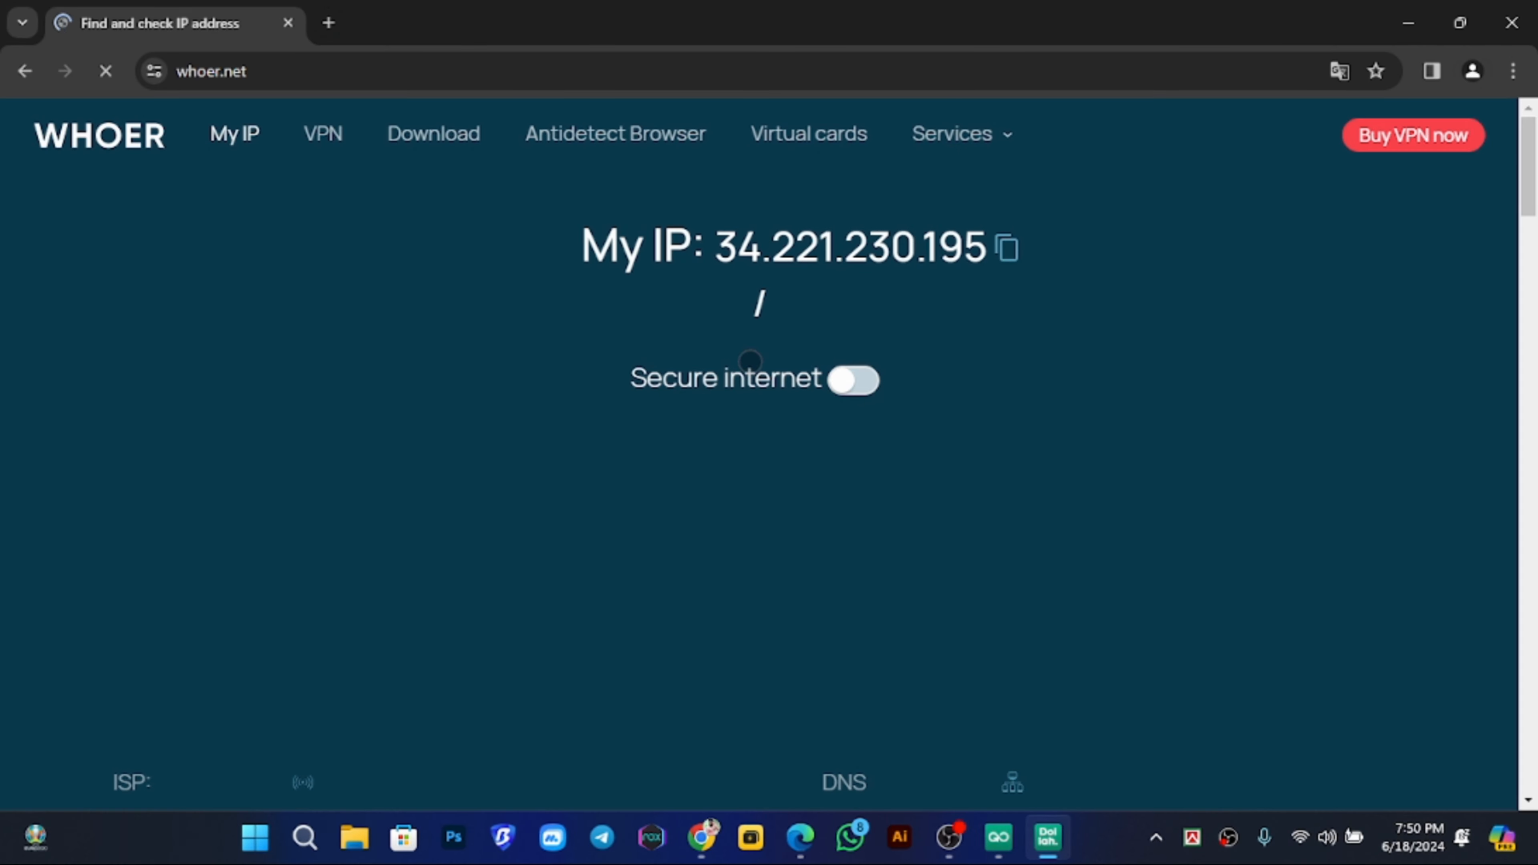
Examine the whoer.net report for the IP address, location, operating system, browser and disguise rating.
{"action": "scroll", "coordinate": [505, 326], "scroll_direction": "down", "scroll_amount": 2}
{"action": "scroll", "coordinate": [505, 326], "scroll_direction": "down", "scroll_amount": 5}
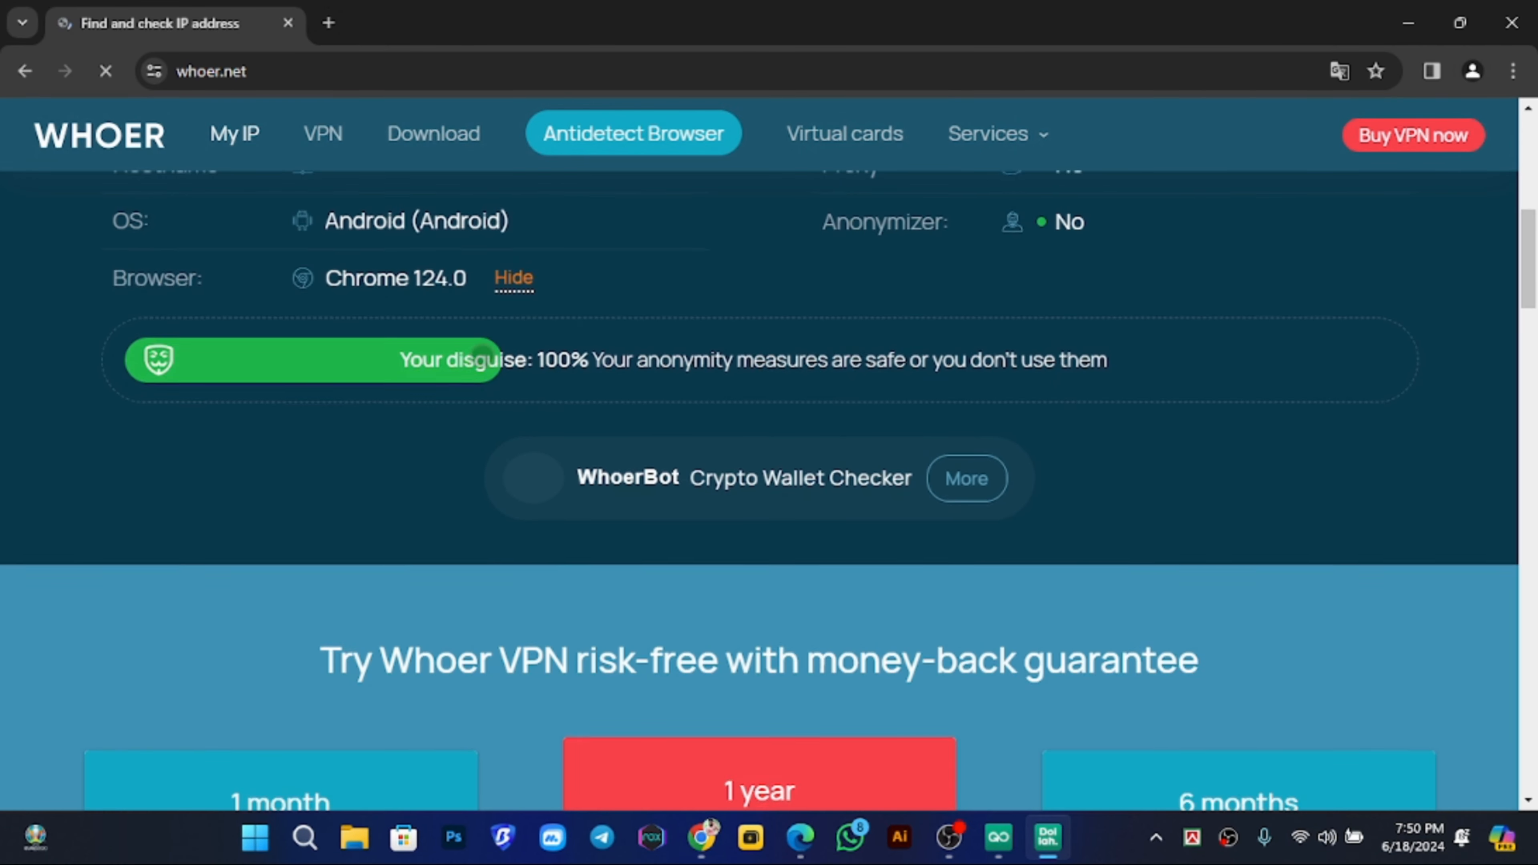
{"action": "scroll", "coordinate": [502, 333], "scroll_direction": "up", "scroll_amount": 3}
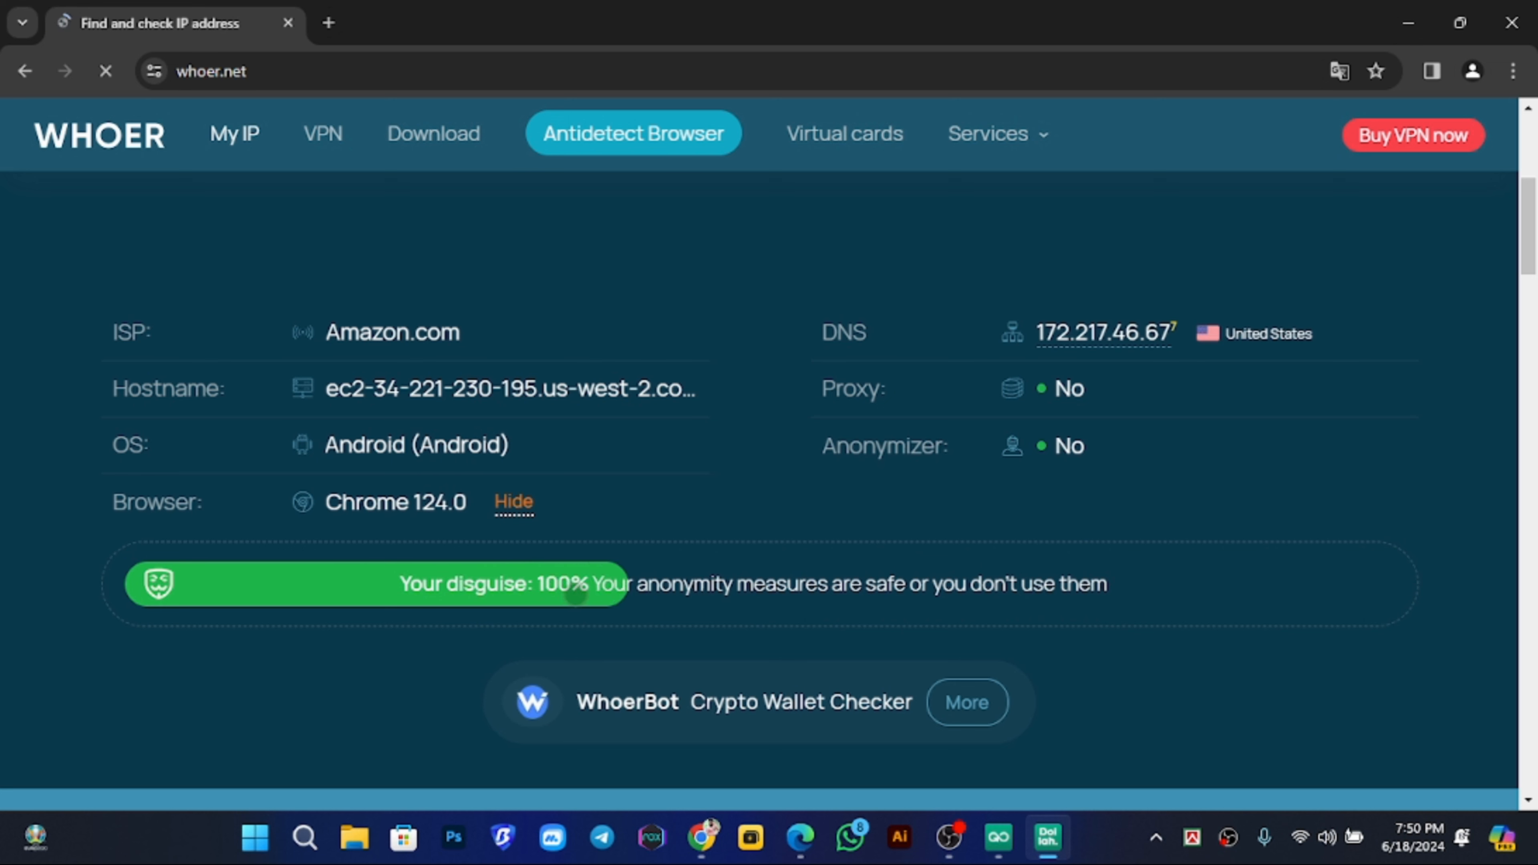
{"action": "left_click_drag", "start_coordinate": [406, 594], "coordinate": [893, 587]}
{"action": "scroll", "coordinate": [1040, 583], "scroll_direction": "up", "scroll_amount": 5}
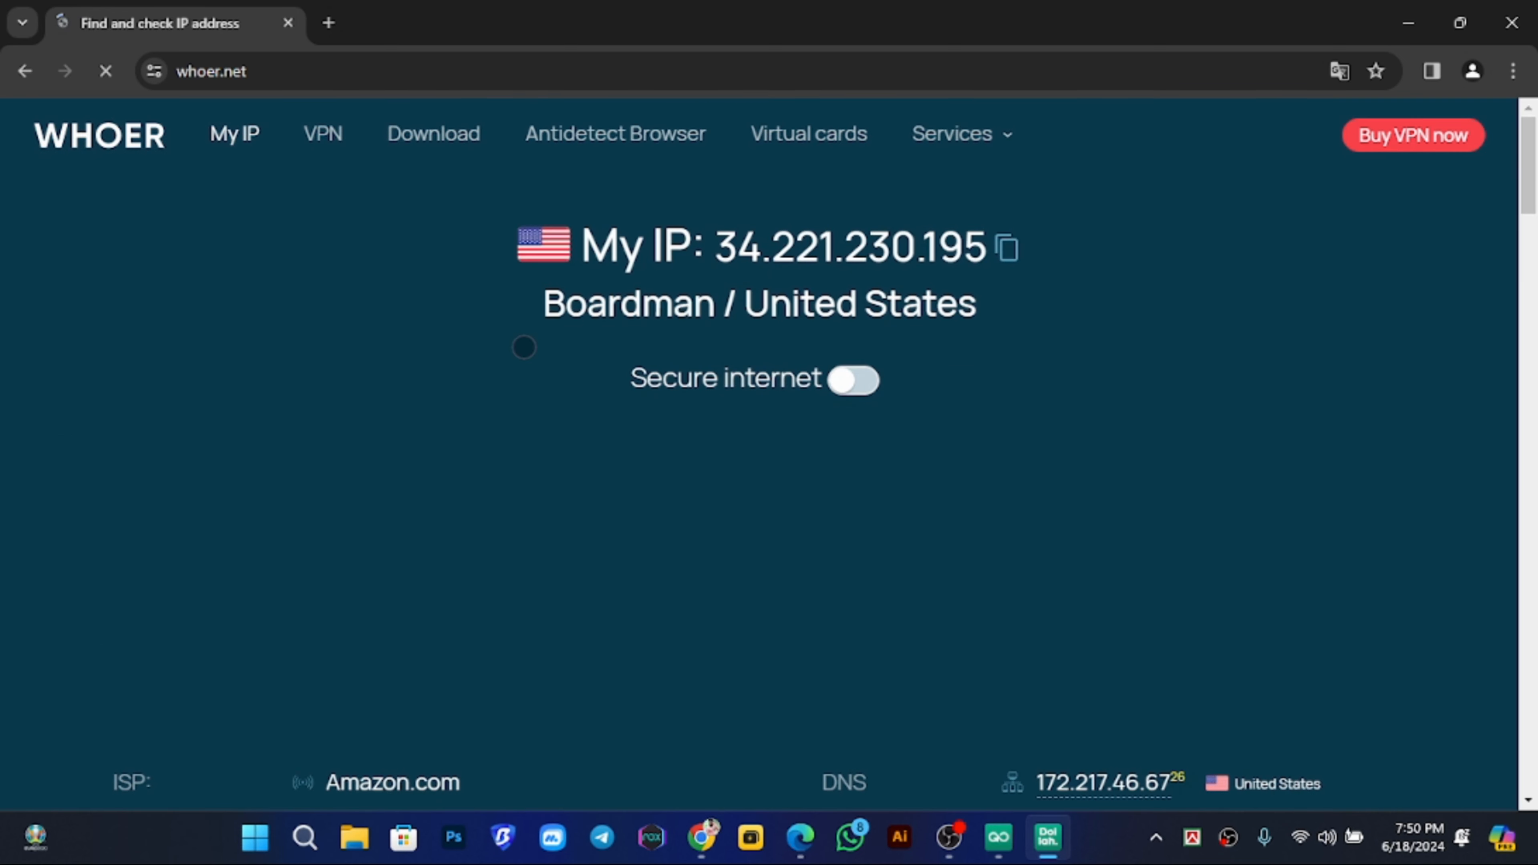
{"action": "left_click_drag", "start_coordinate": [742, 255], "coordinate": [946, 260]}
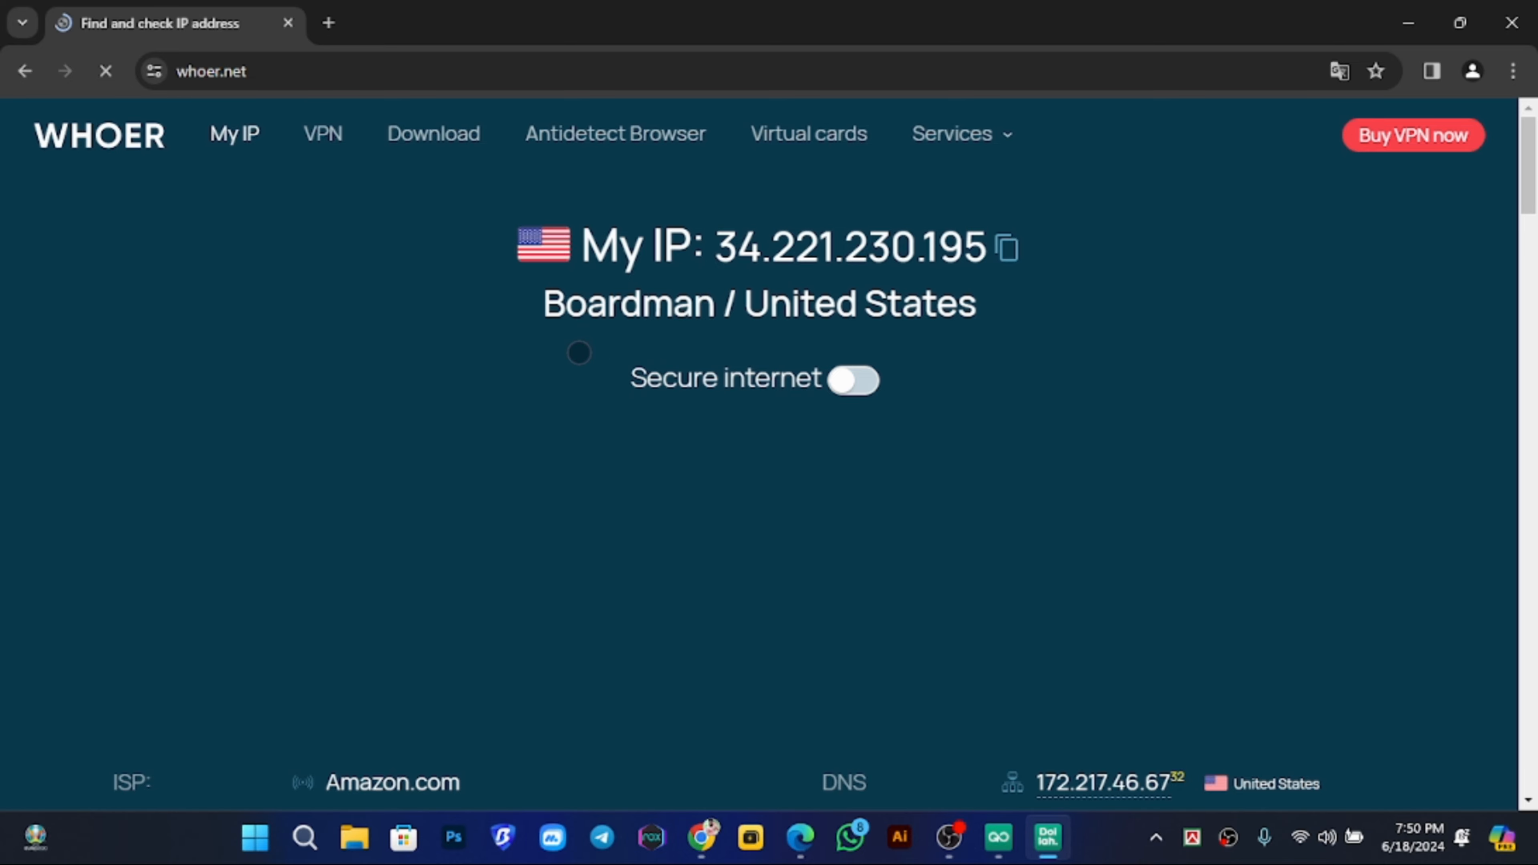
{"action": "scroll", "coordinate": [531, 295], "scroll_direction": "down", "scroll_amount": 12}
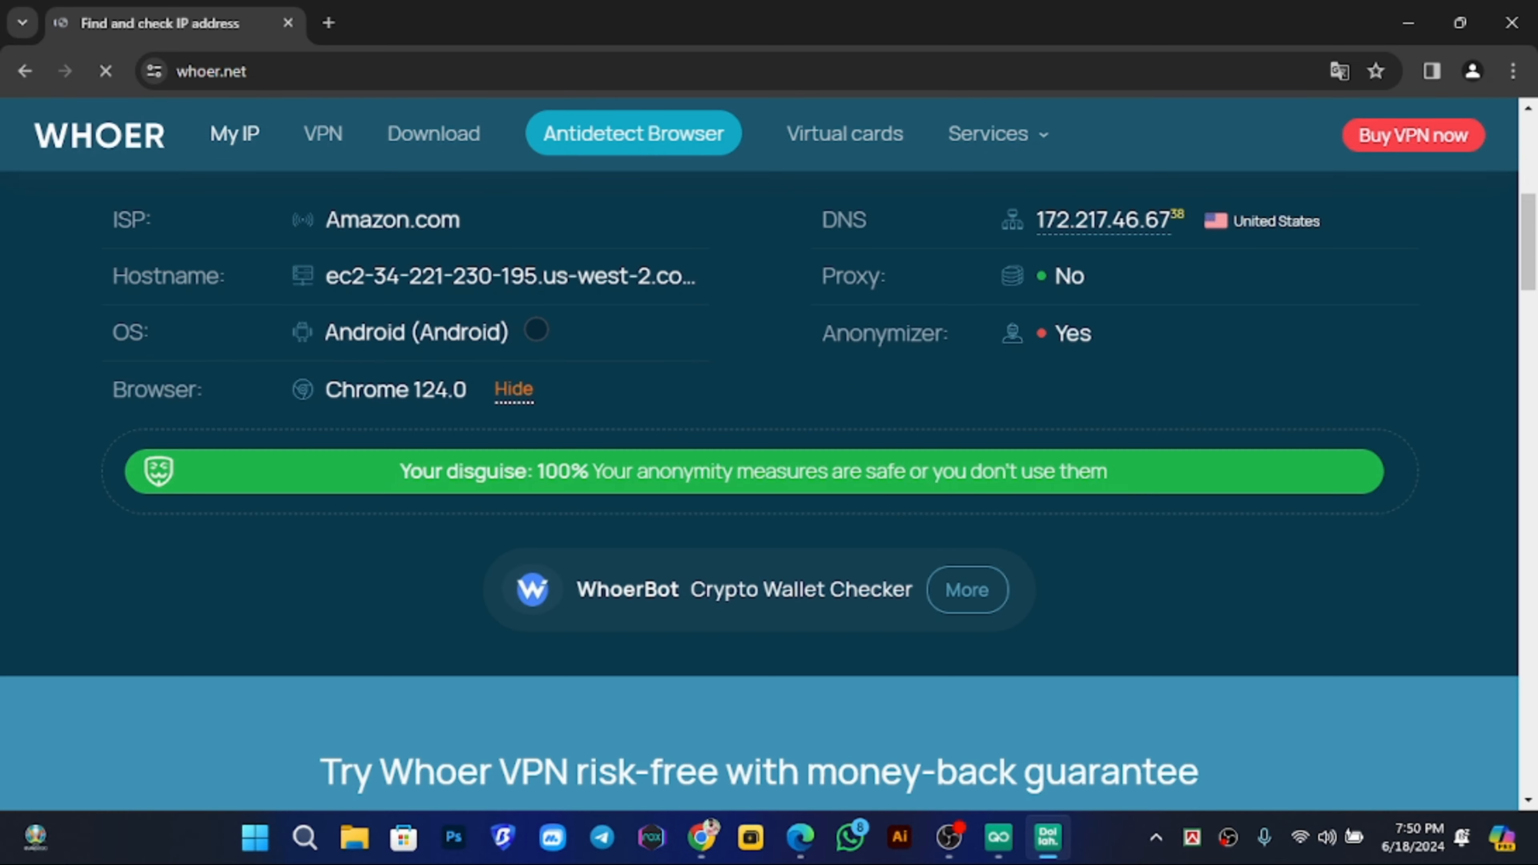
{"action": "scroll", "coordinate": [545, 510], "scroll_direction": "up", "scroll_amount": 12}
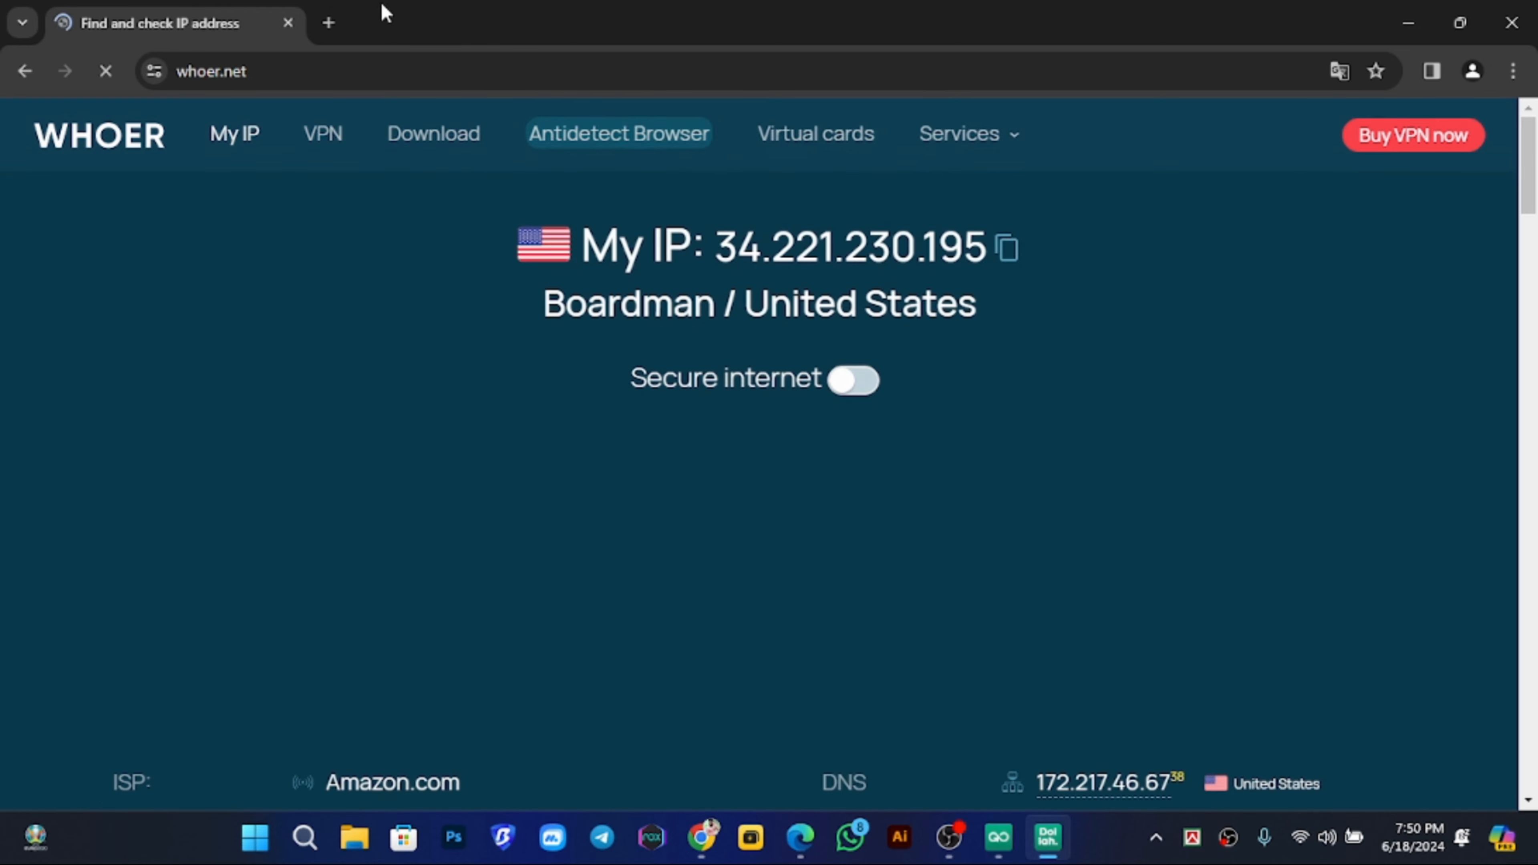
Open the dollah.co bookmark in a new tab and paidcash.co in another one.
{"action": "left_click", "coordinate": [329, 22]}
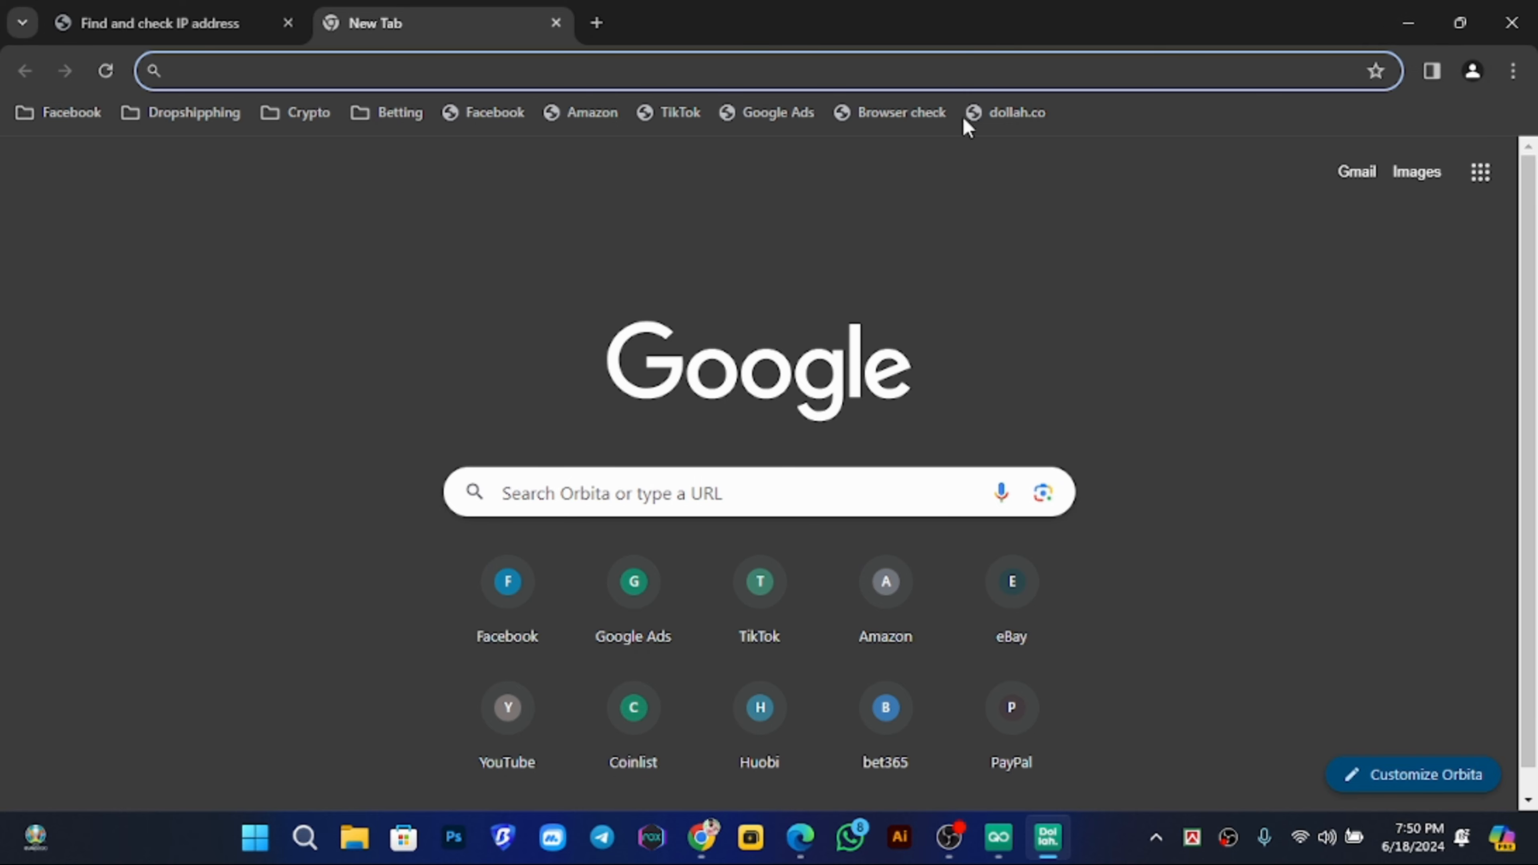
{"action": "left_click", "coordinate": [995, 111]}
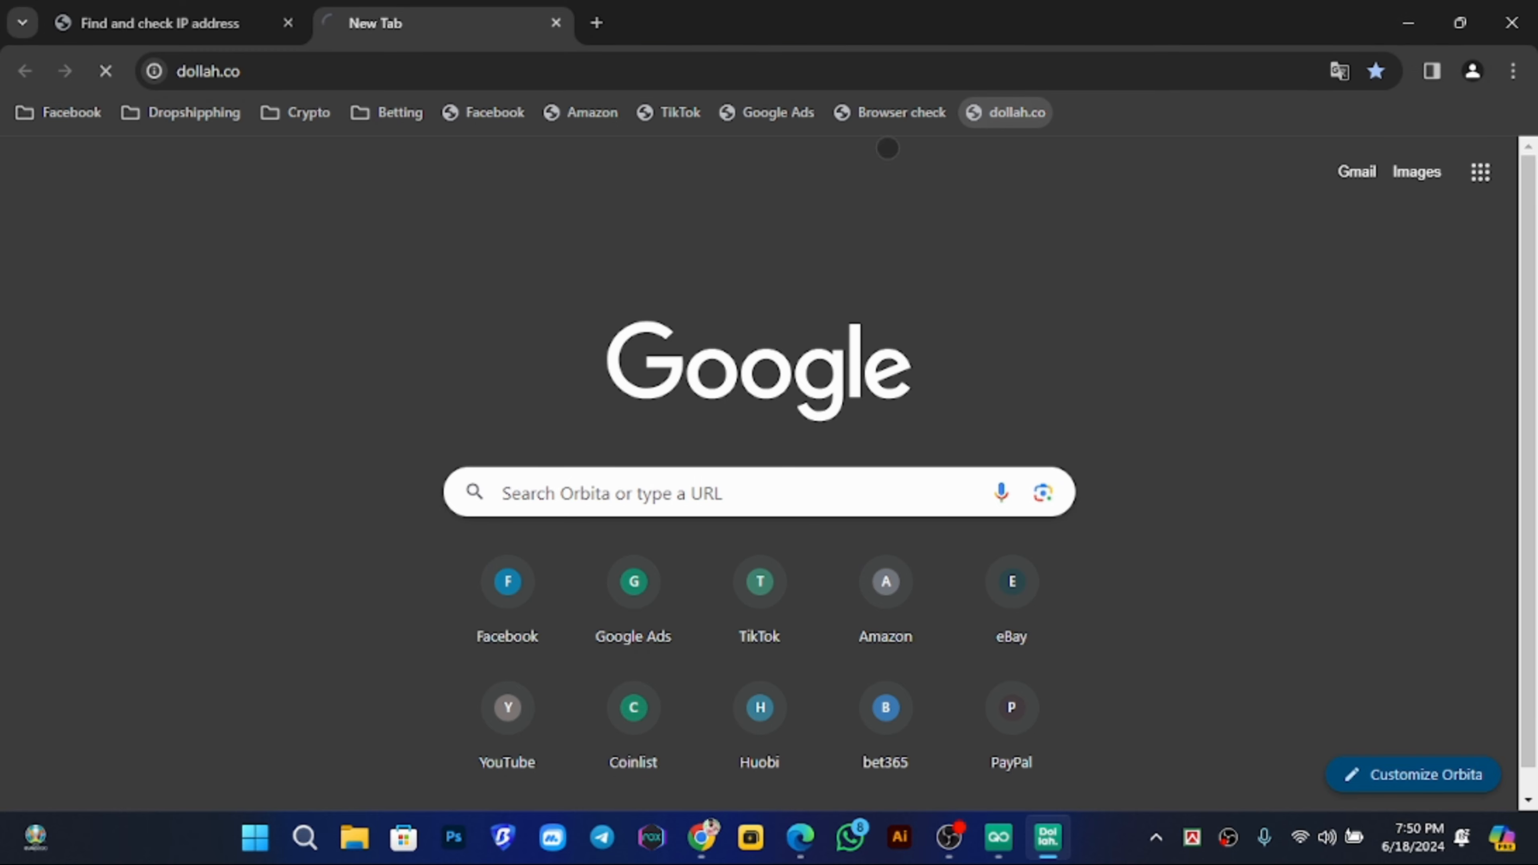
{"action": "left_click", "coordinate": [598, 23]}
{"action": "type", "text": "paidc"}
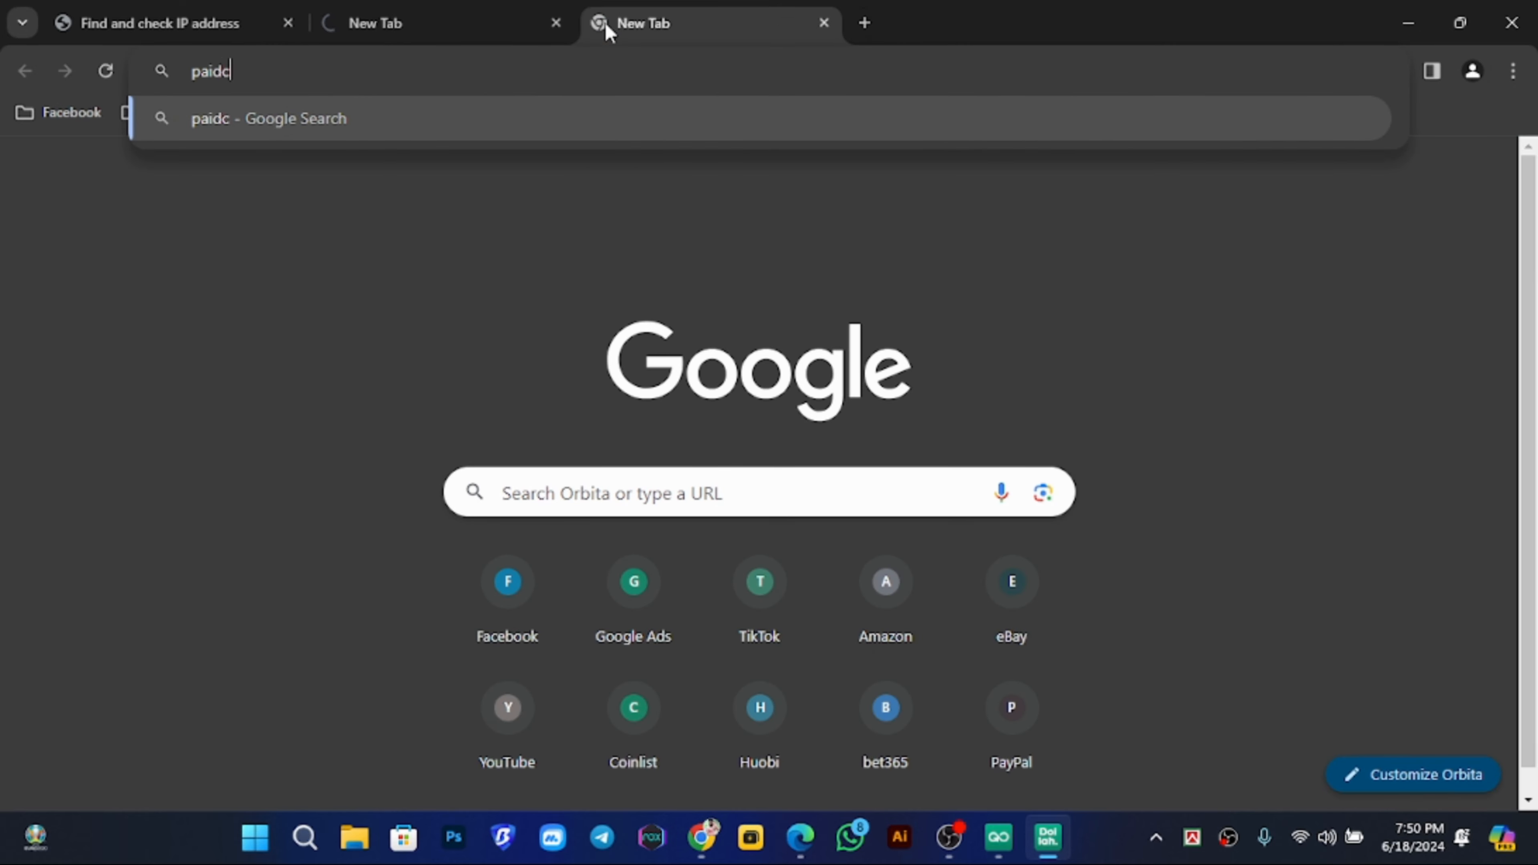
{"action": "type", "text": "ash.co"}
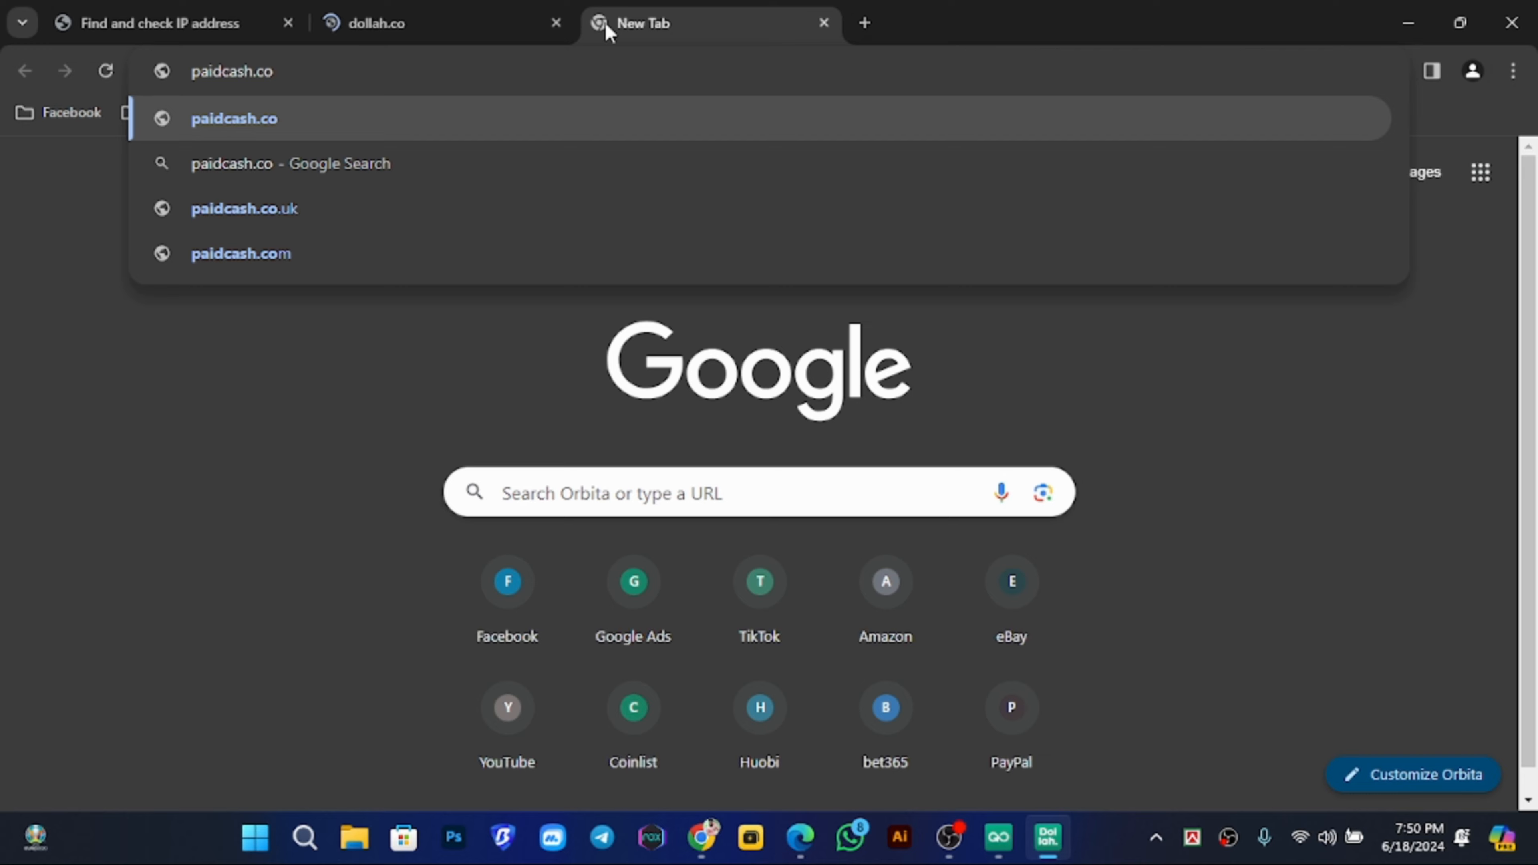
{"action": "key", "text": "Return"}
Open coincapers.com in a further new tab.
{"action": "key", "text": "ctrl+t"}
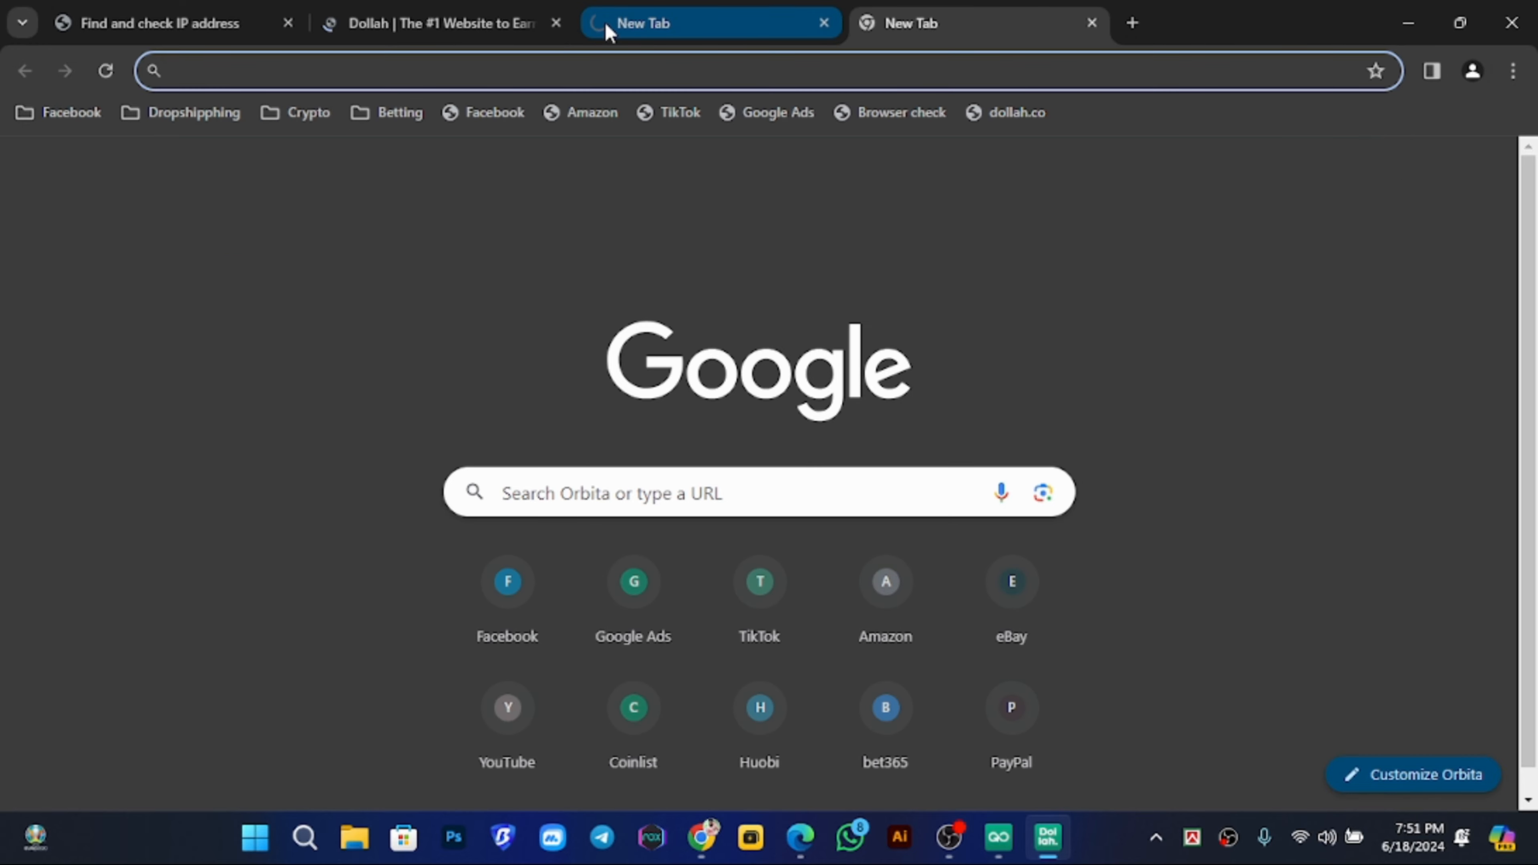
{"action": "type", "text": "coinca"}
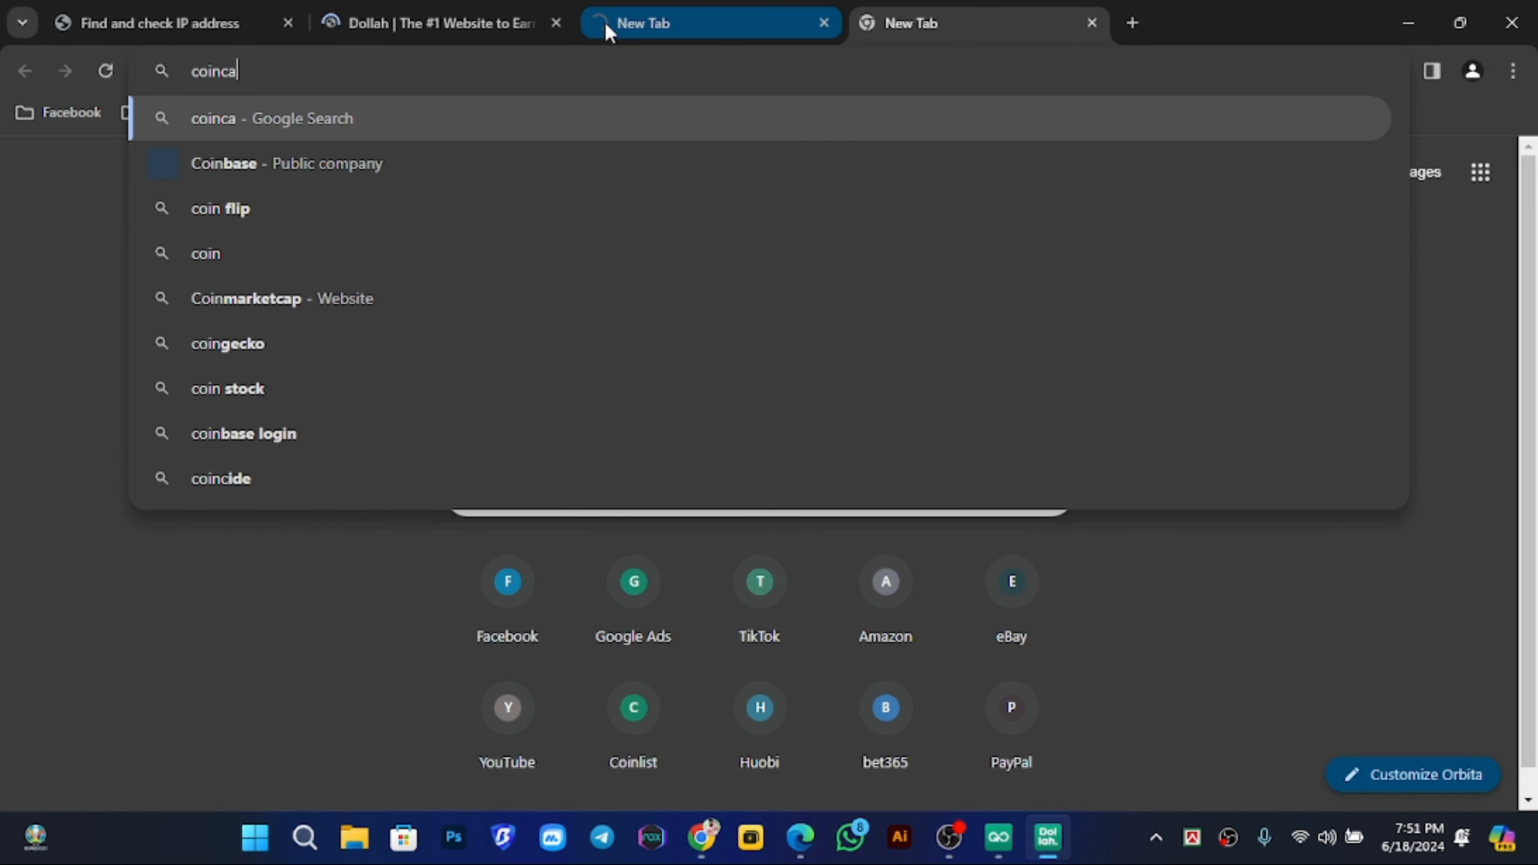
{"action": "type", "text": "pers.com"}
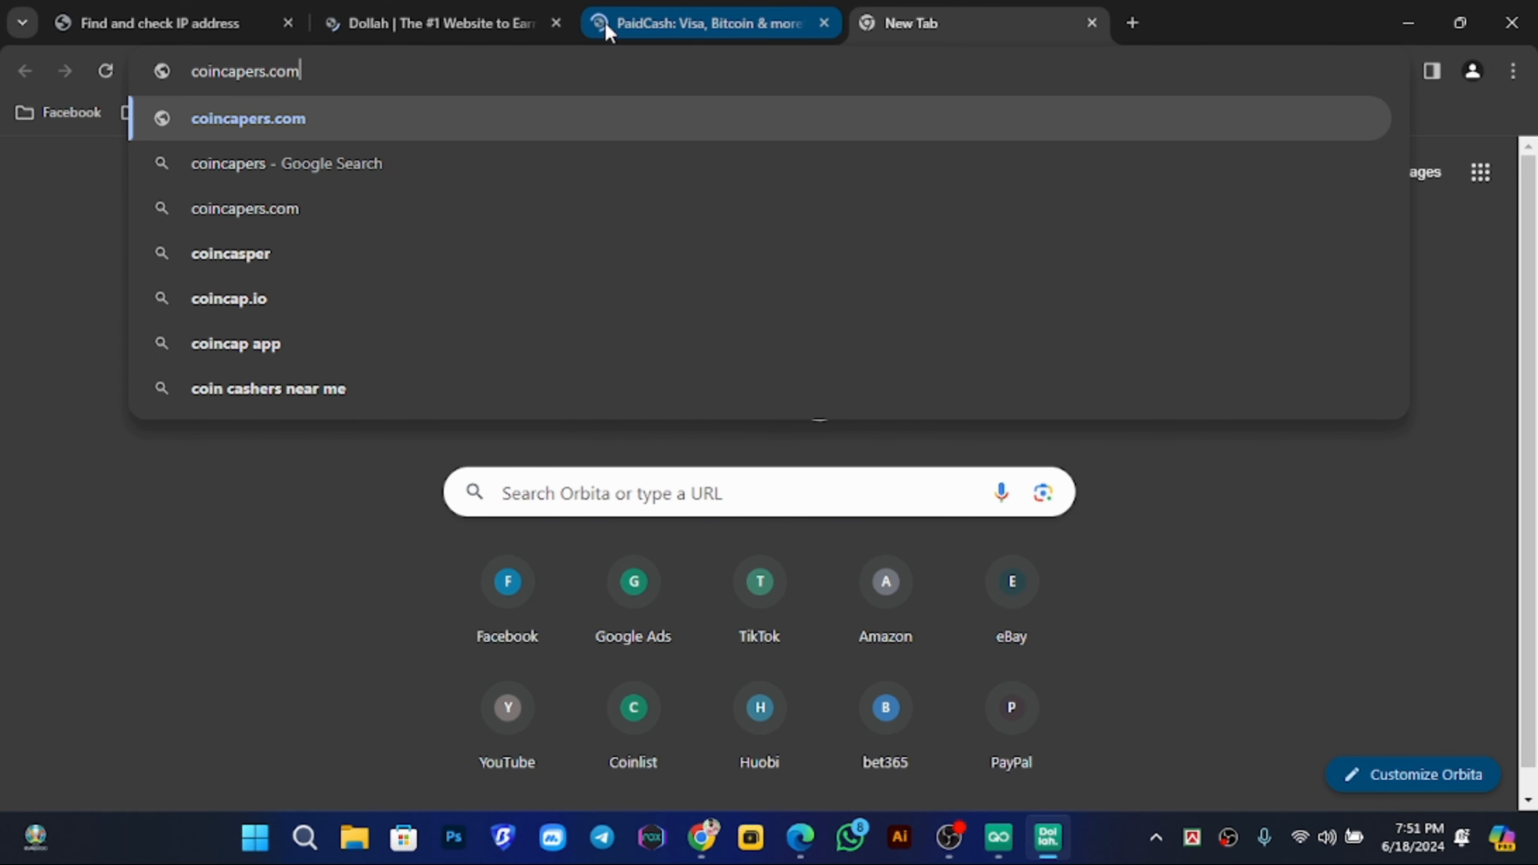
{"action": "key", "text": "Return"}
Search for gamersunivers in a new tab and look through the Gamers Universe home page at gamersunivers.com.
{"action": "key", "text": "ctrl+t"}
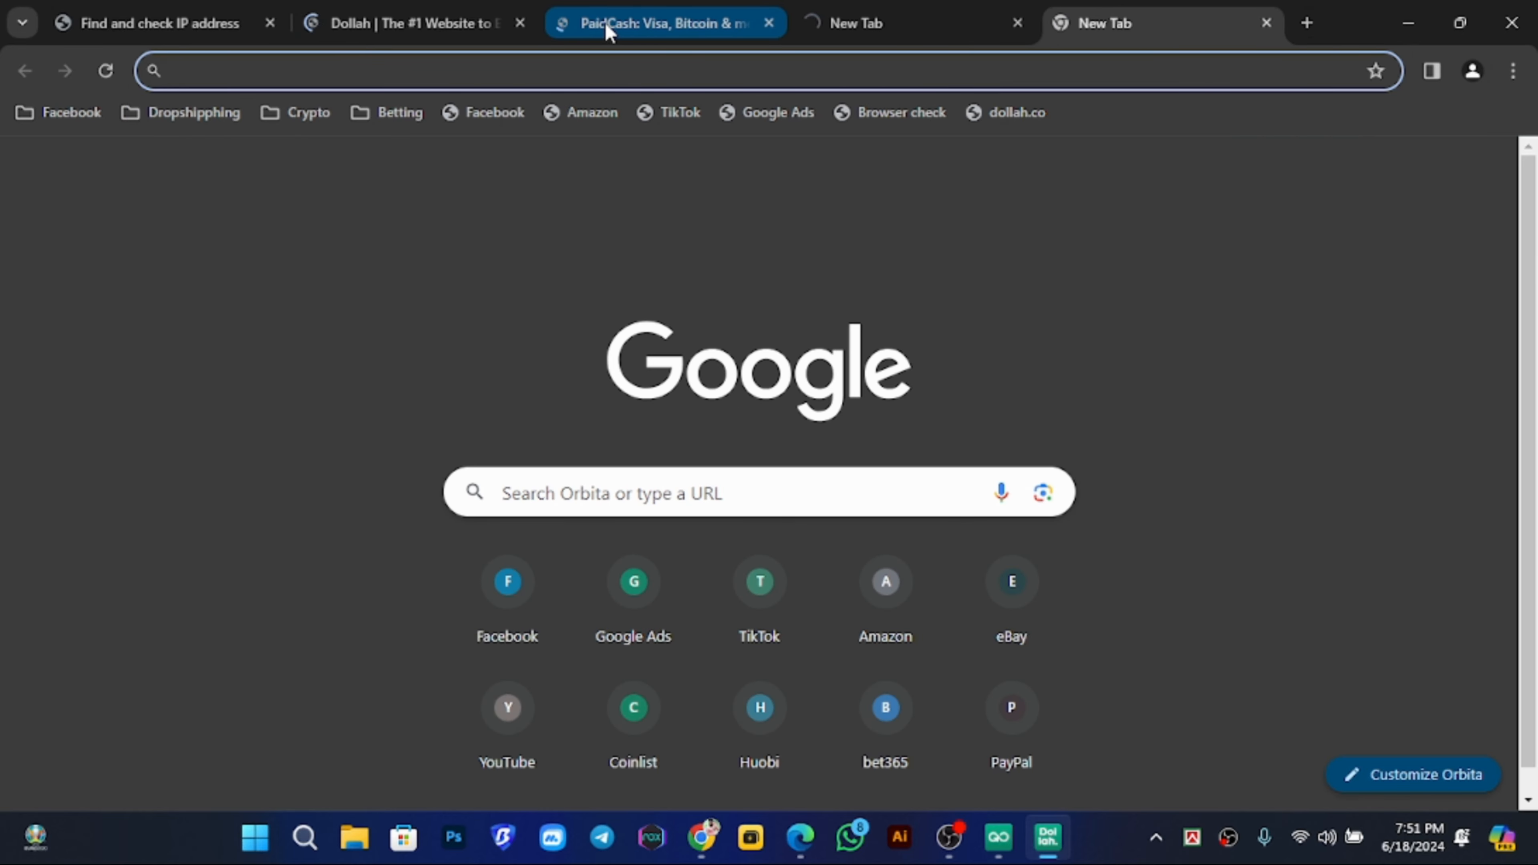
{"action": "type", "text": "gamers"}
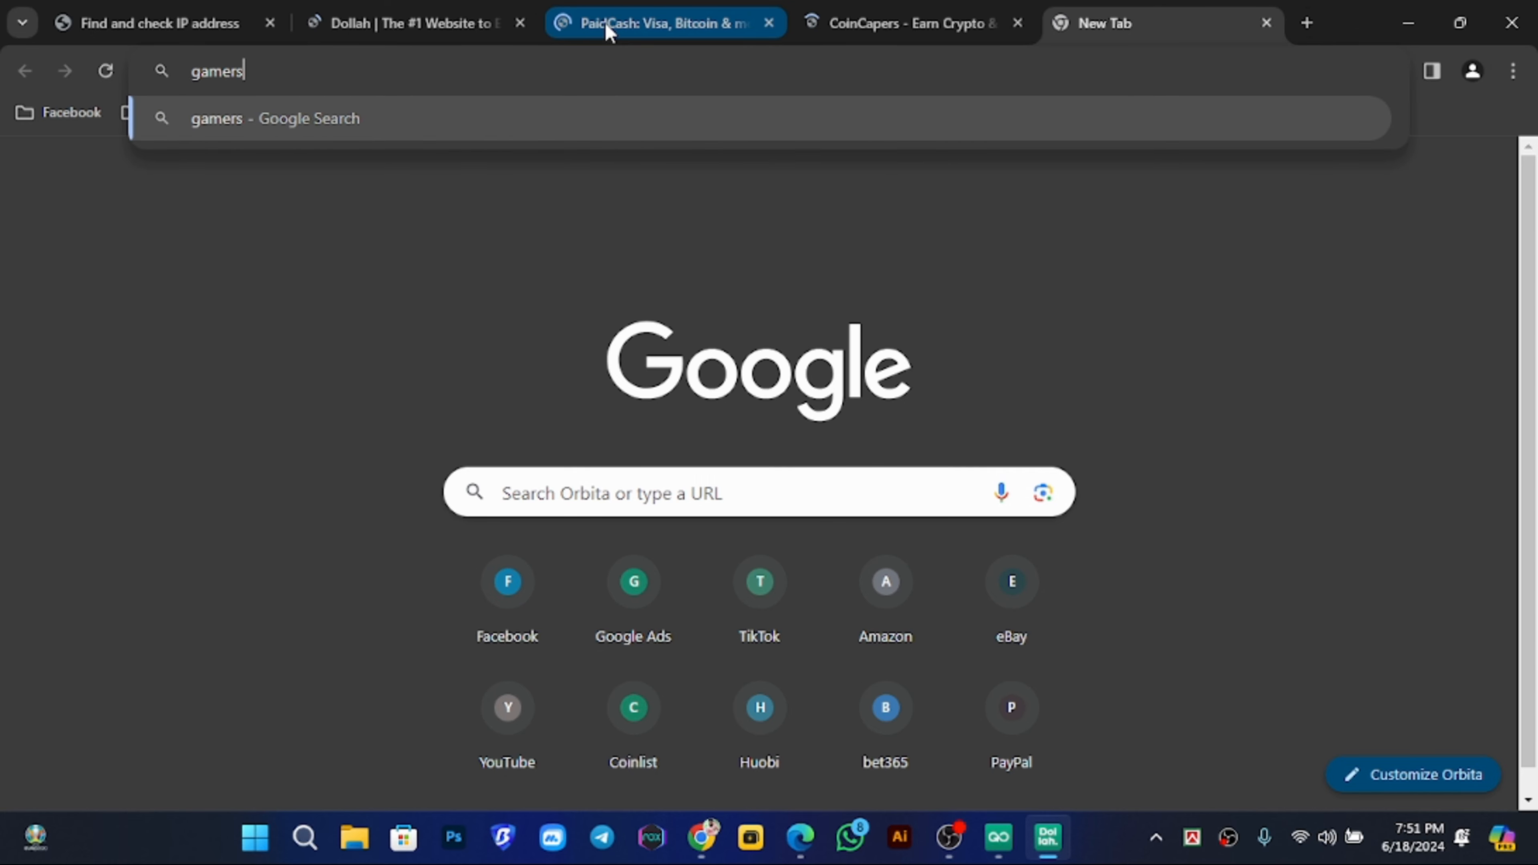
{"action": "type", "text": "univer"}
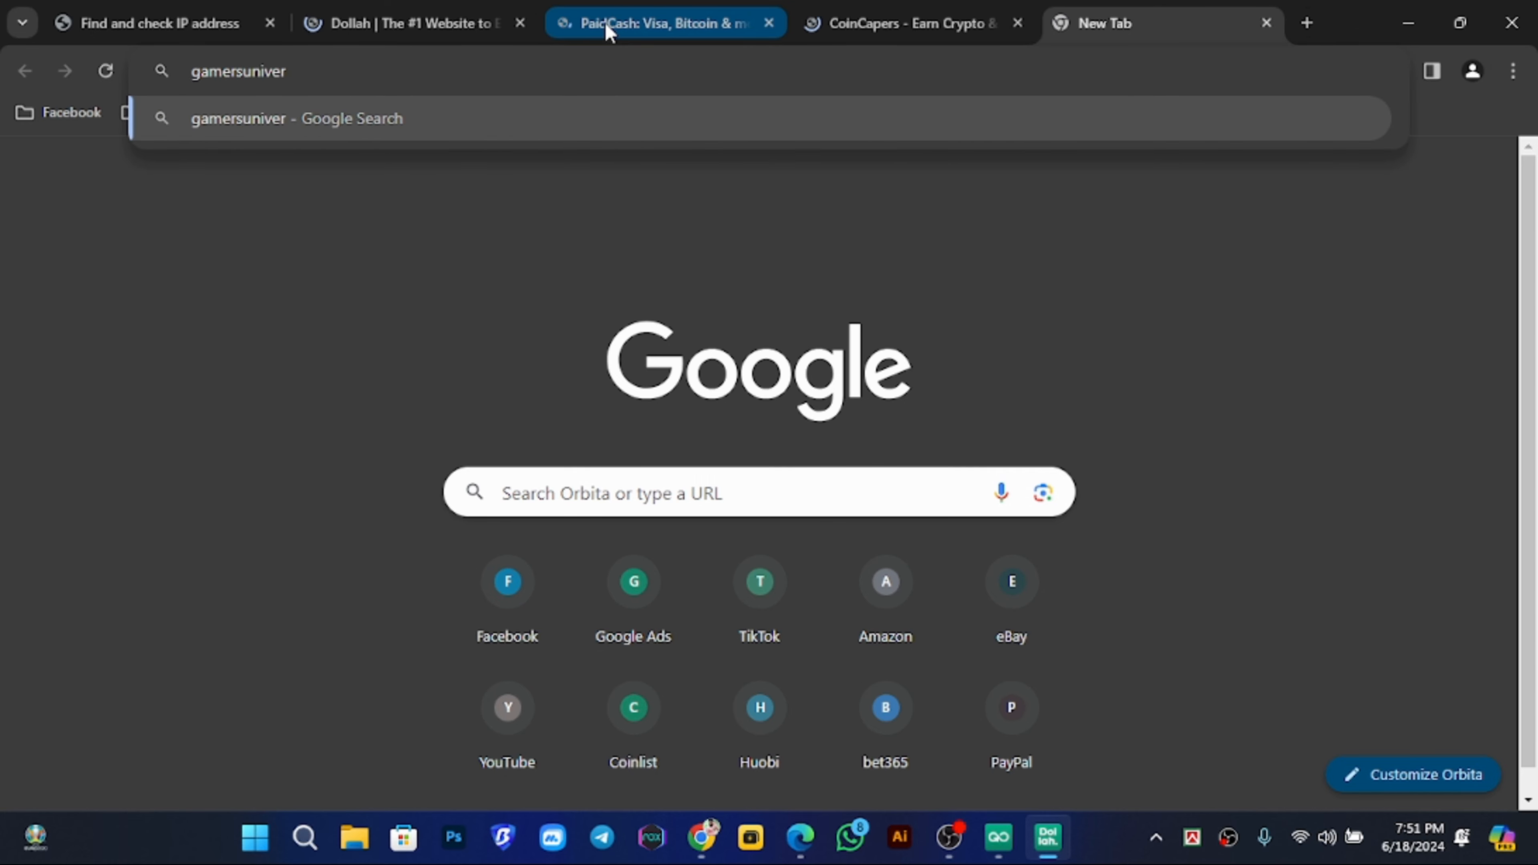
{"action": "type", "text": "s"}
{"action": "key", "text": "Return"}
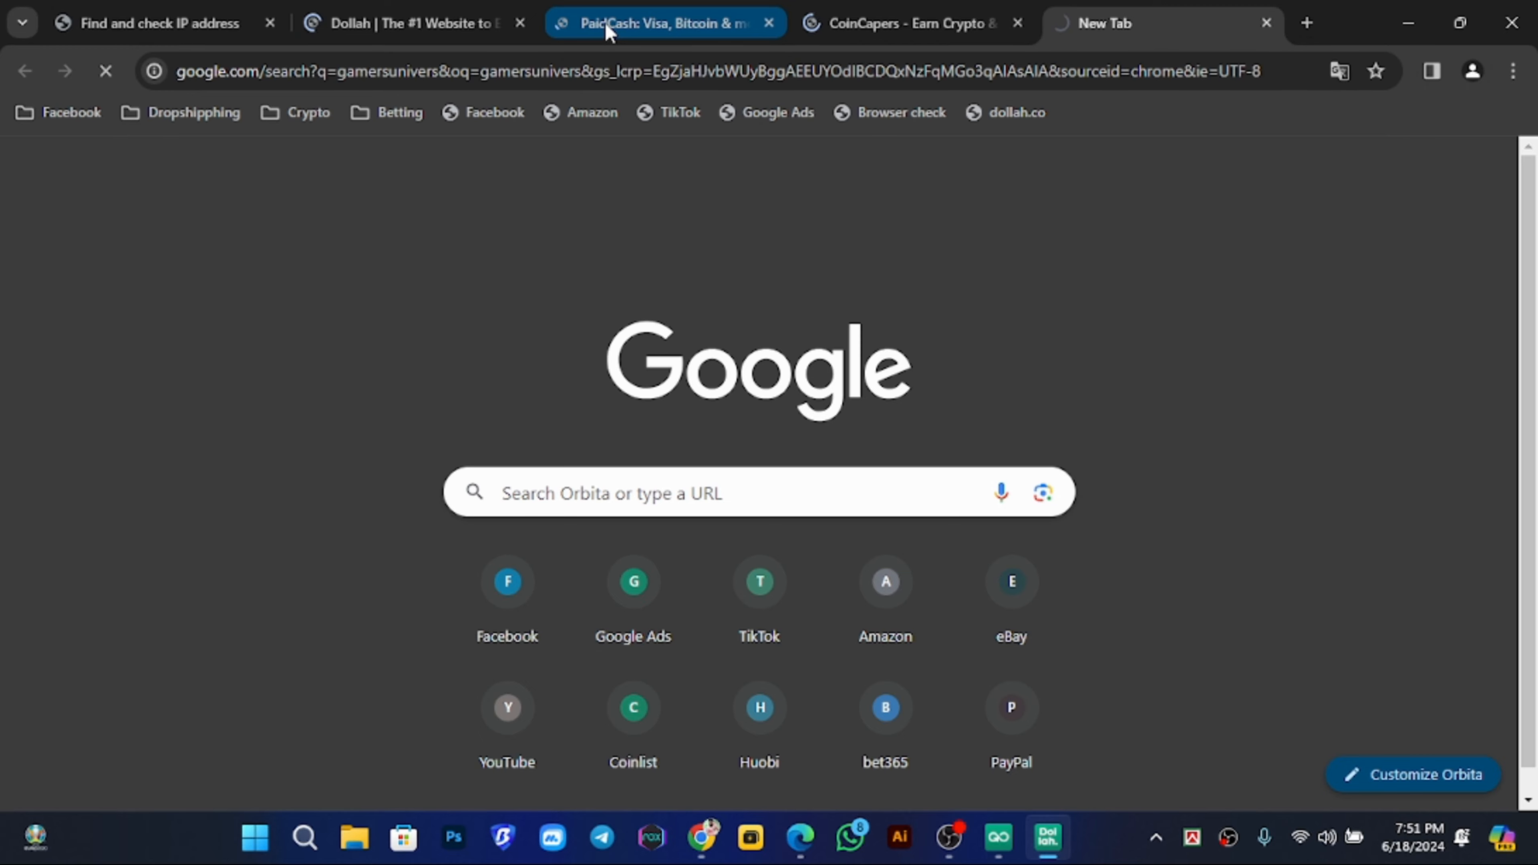
{"action": "left_click", "coordinate": [950, 9]}
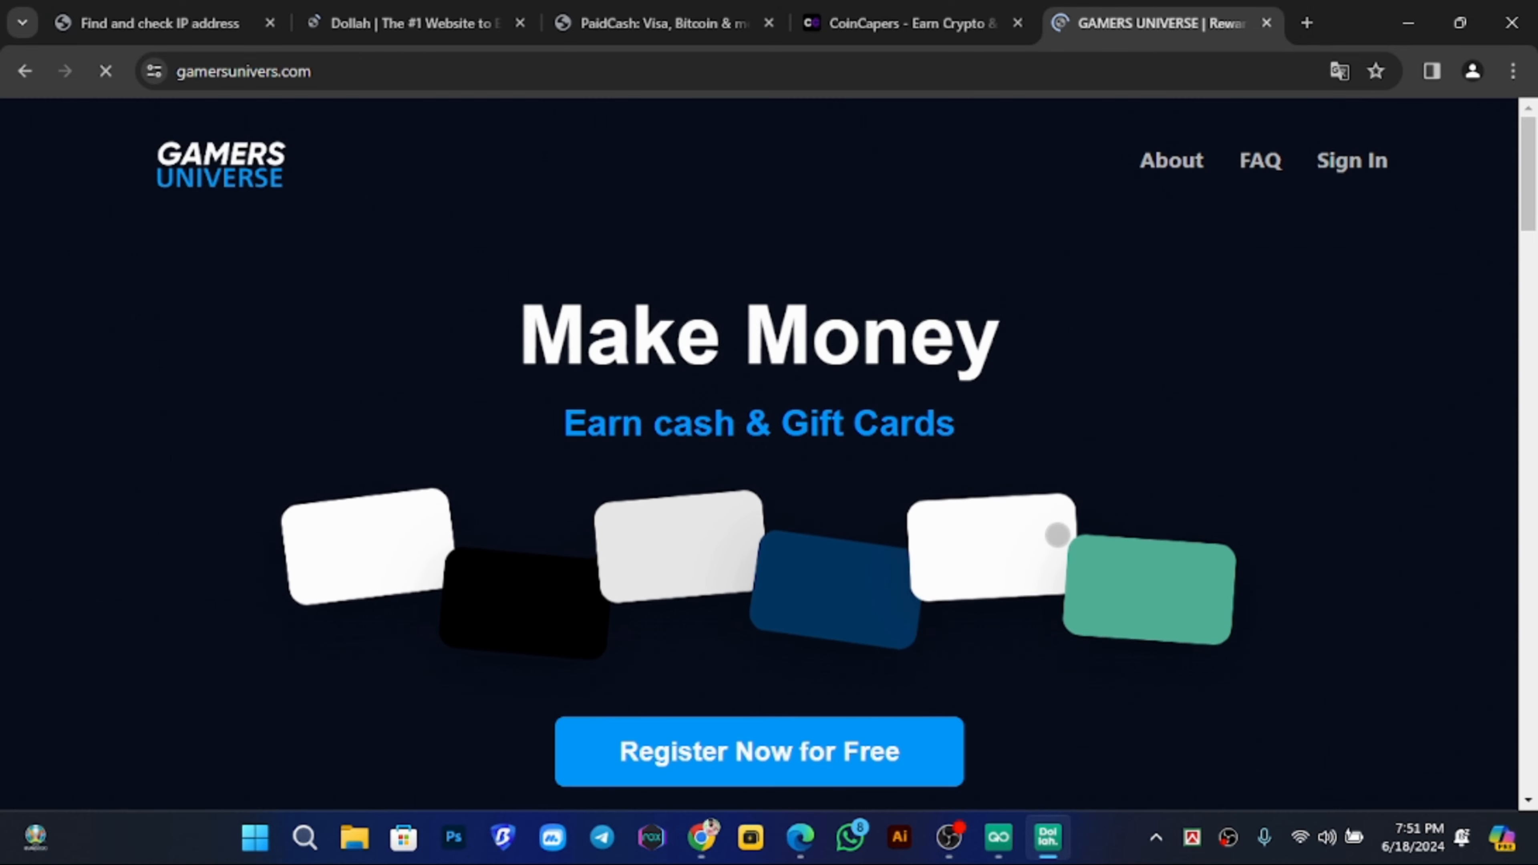
{"action": "scroll", "coordinate": [1056, 535], "scroll_direction": "down", "scroll_amount": 8}
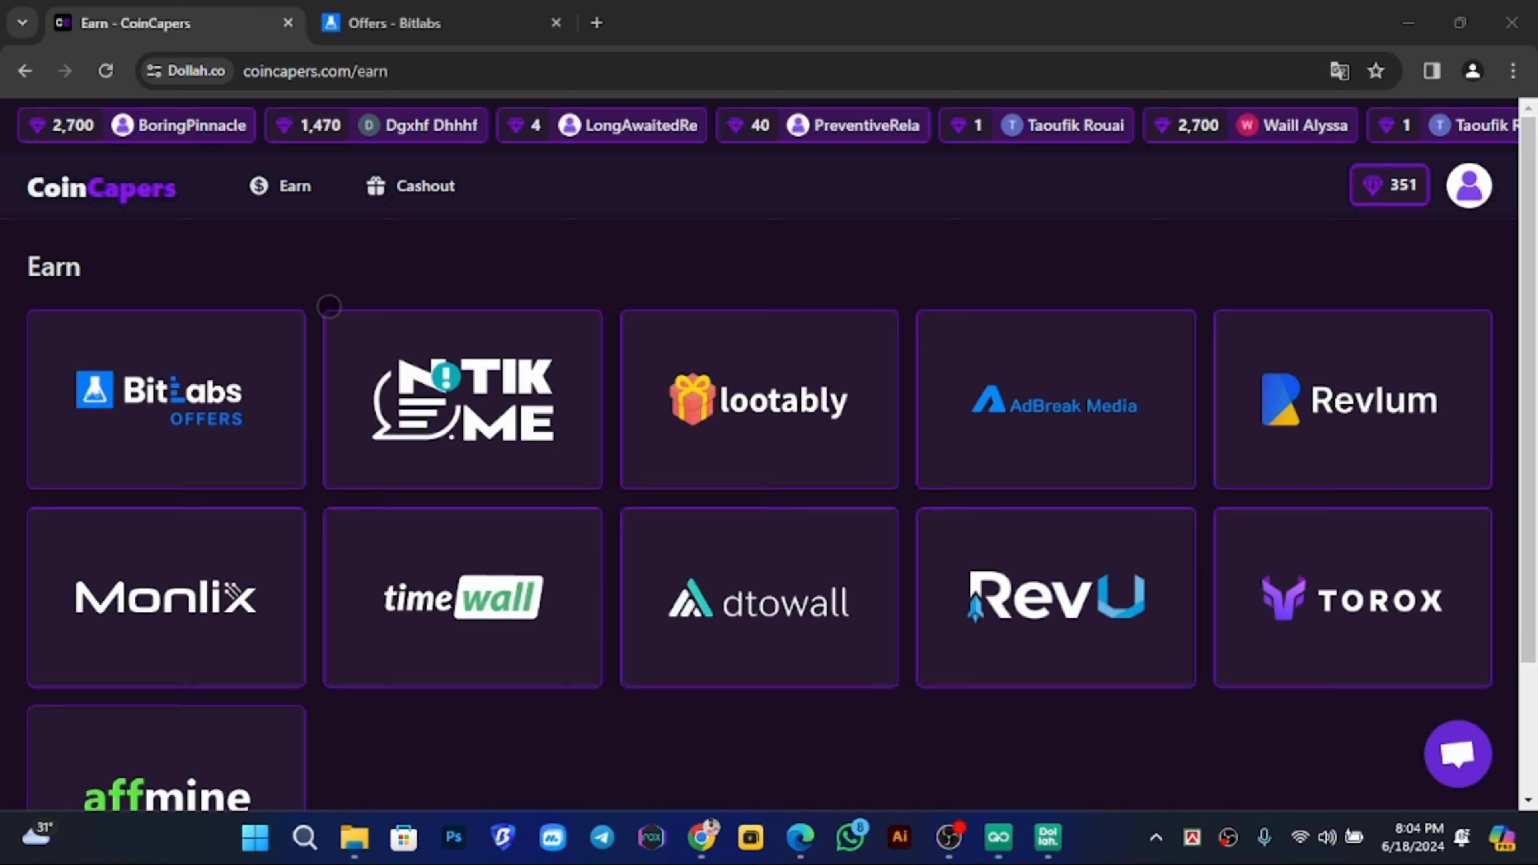
Switch from the CoinCapers Earn page to the BitLabs offer wall and browse its offers and rewards.
{"action": "left_click", "coordinate": [575, 244]}
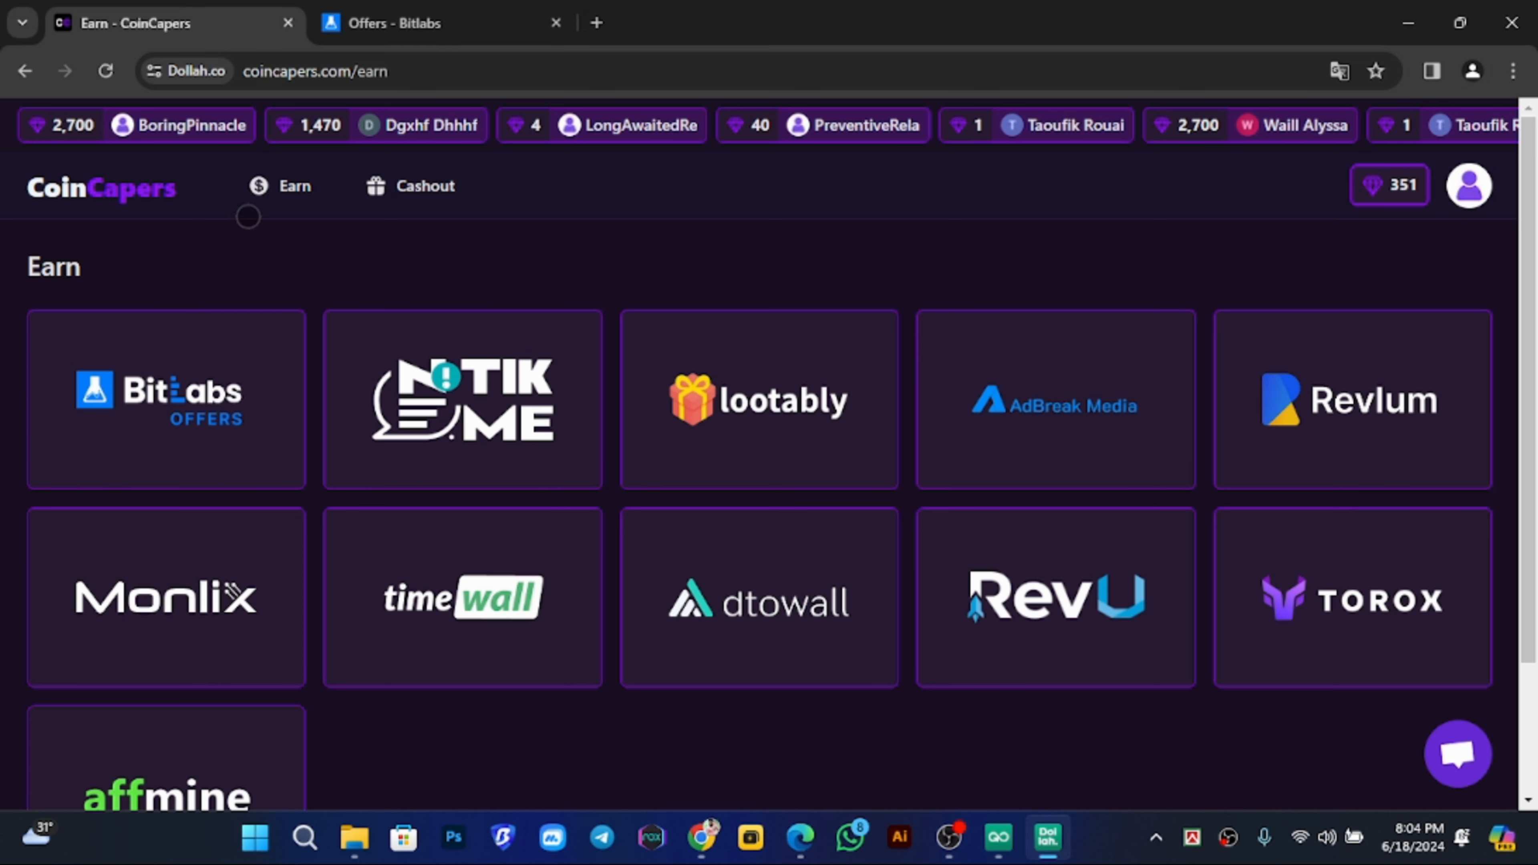
{"action": "key", "text": "ctrl+Tab"}
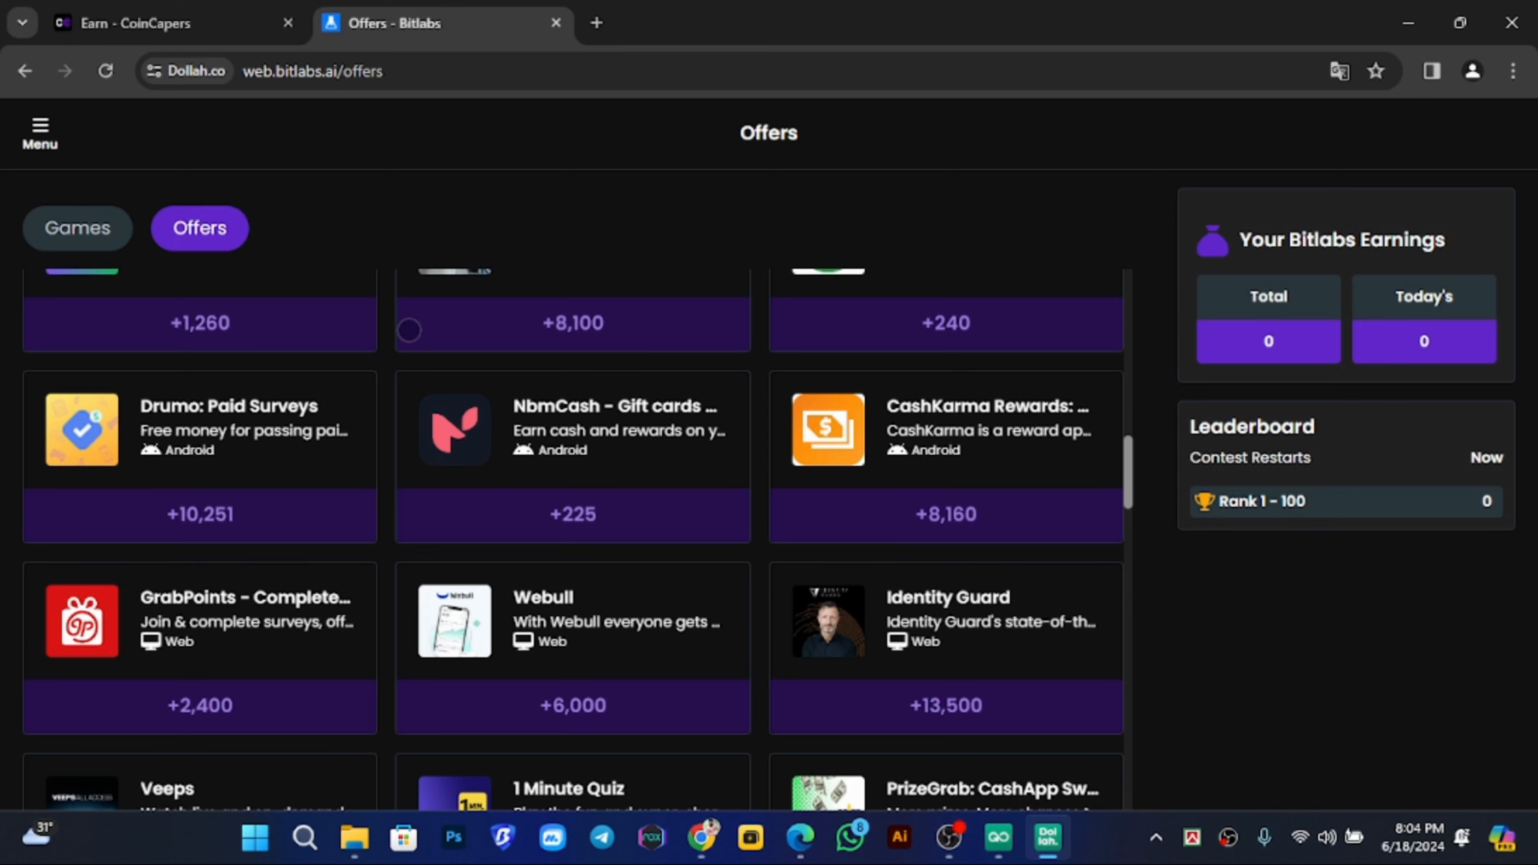
{"action": "scroll", "coordinate": [472, 349], "scroll_direction": "up", "scroll_amount": 15}
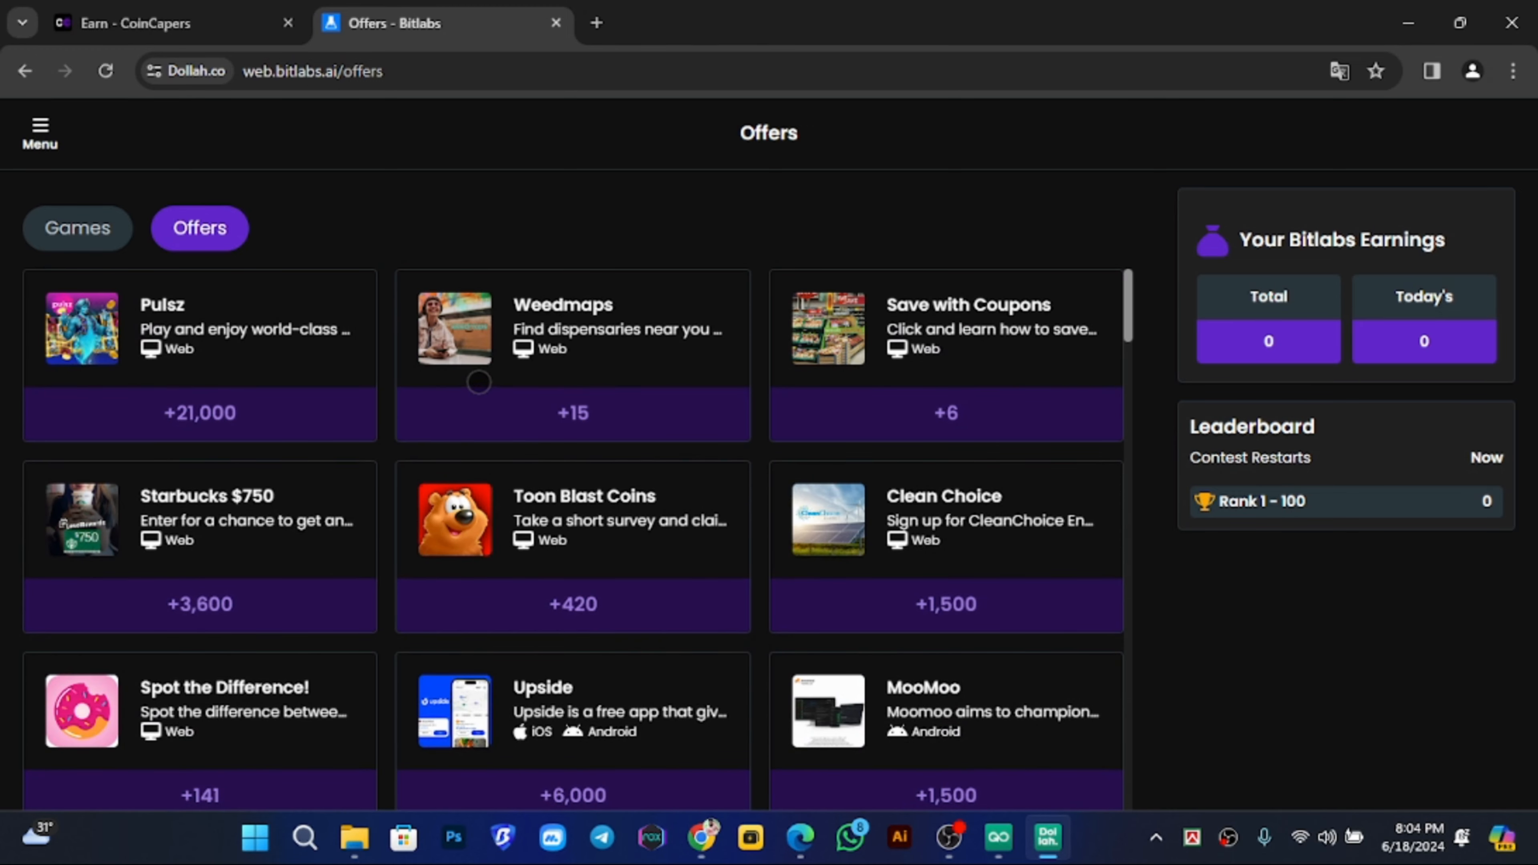
{"action": "scroll", "coordinate": [595, 501], "scroll_direction": "down", "scroll_amount": 3}
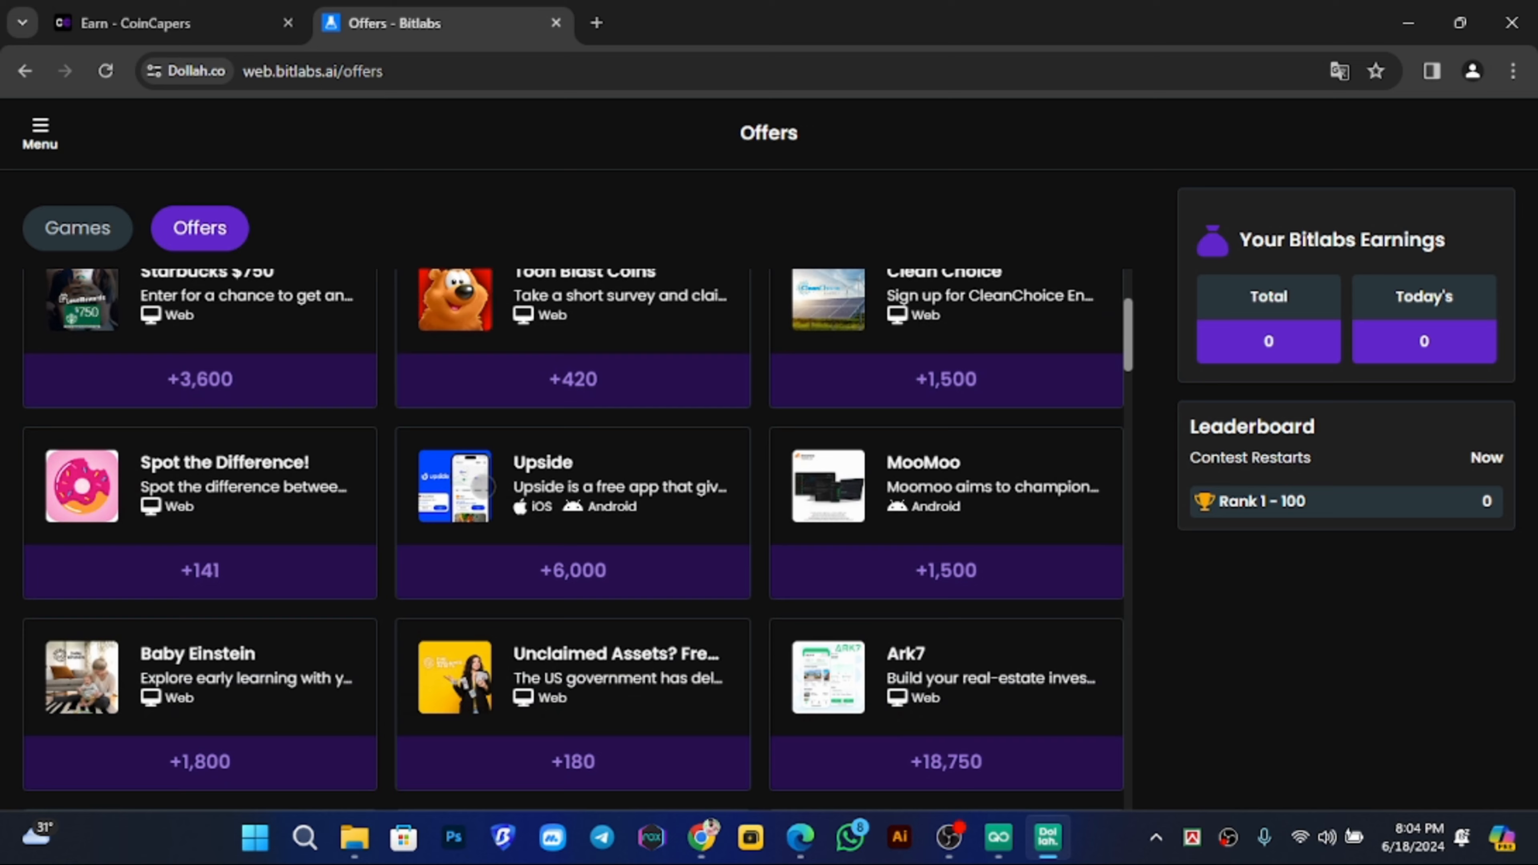
{"action": "scroll", "coordinate": [402, 551], "scroll_direction": "up", "scroll_amount": 3}
{"action": "scroll", "coordinate": [405, 555], "scroll_direction": "down", "scroll_amount": 7}
{"action": "scroll", "coordinate": [406, 555], "scroll_direction": "down", "scroll_amount": 8}
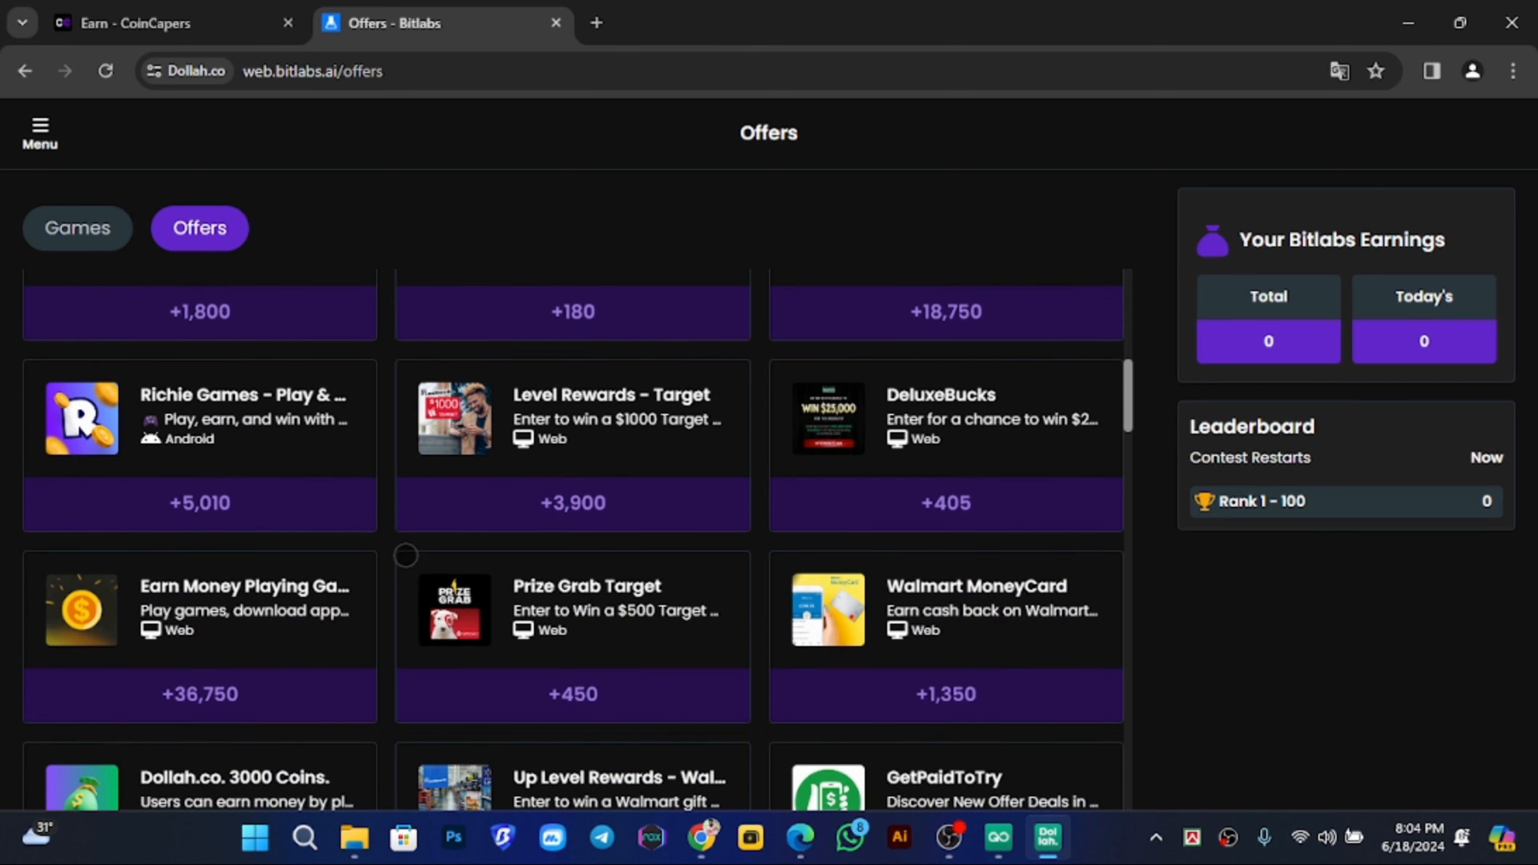
{"action": "scroll", "coordinate": [383, 579], "scroll_direction": "down", "scroll_amount": 13}
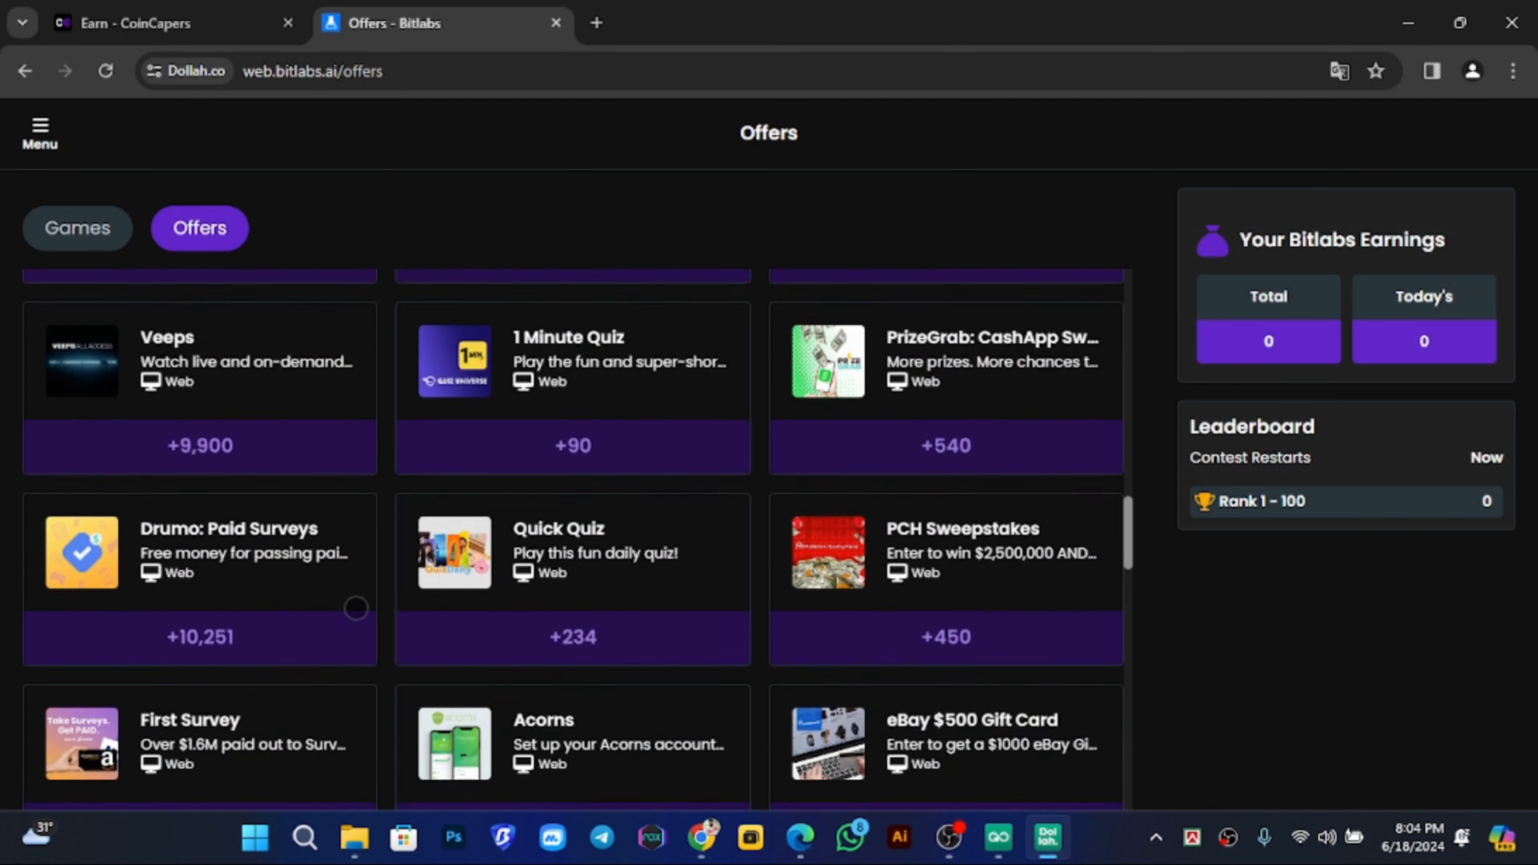
Open the First Survey offer from the BitLabs list, read its description, tasks and requirements, and close its details.
{"action": "scroll", "coordinate": [355, 610], "scroll_direction": "up", "scroll_amount": 3}
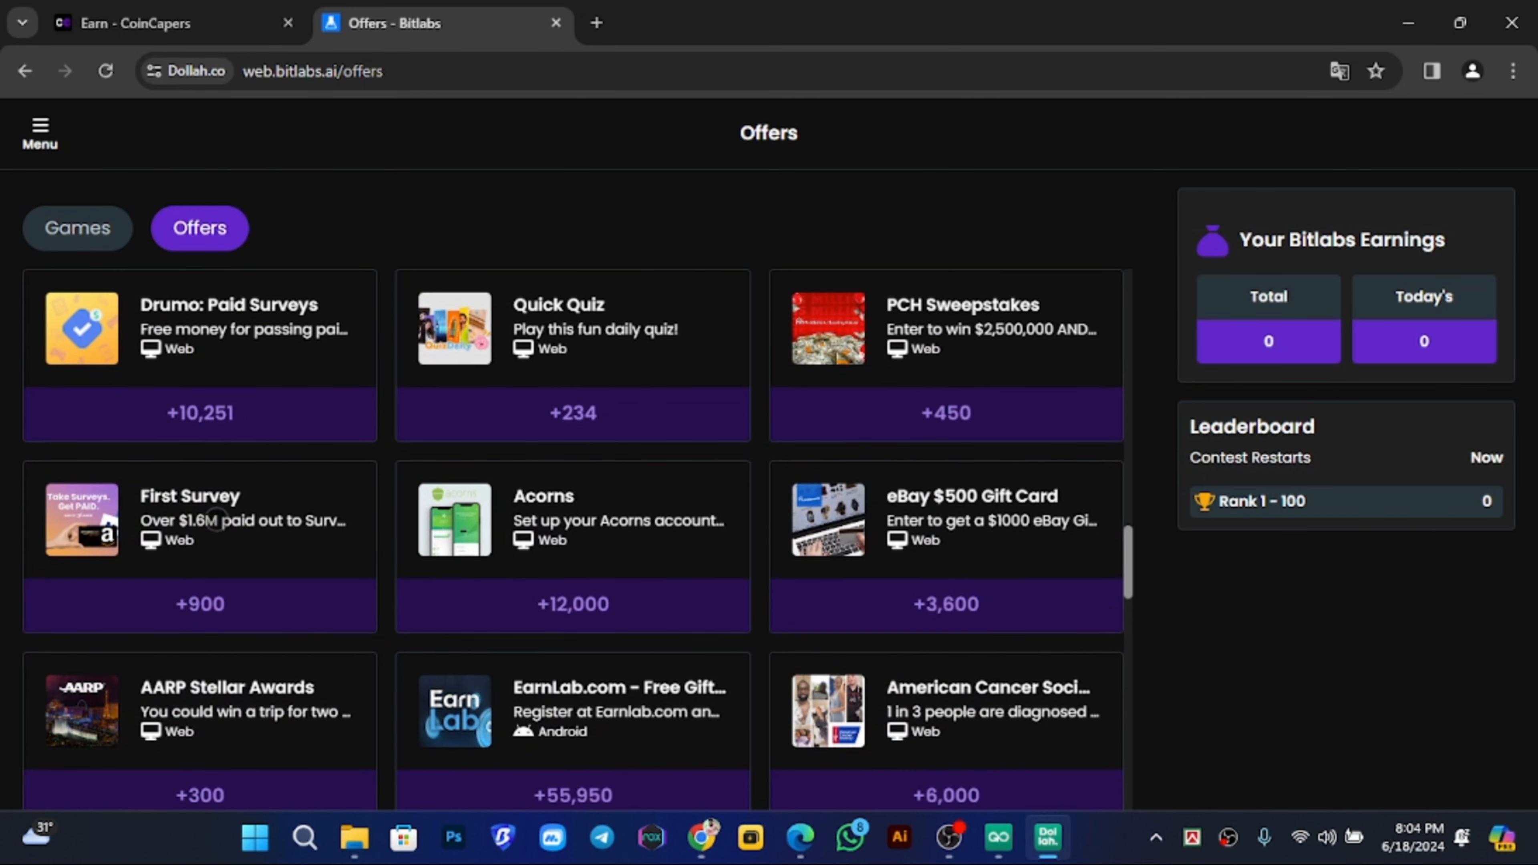
{"action": "left_click", "coordinate": [221, 509]}
{"action": "scroll", "coordinate": [405, 437], "scroll_direction": "down", "scroll_amount": 2}
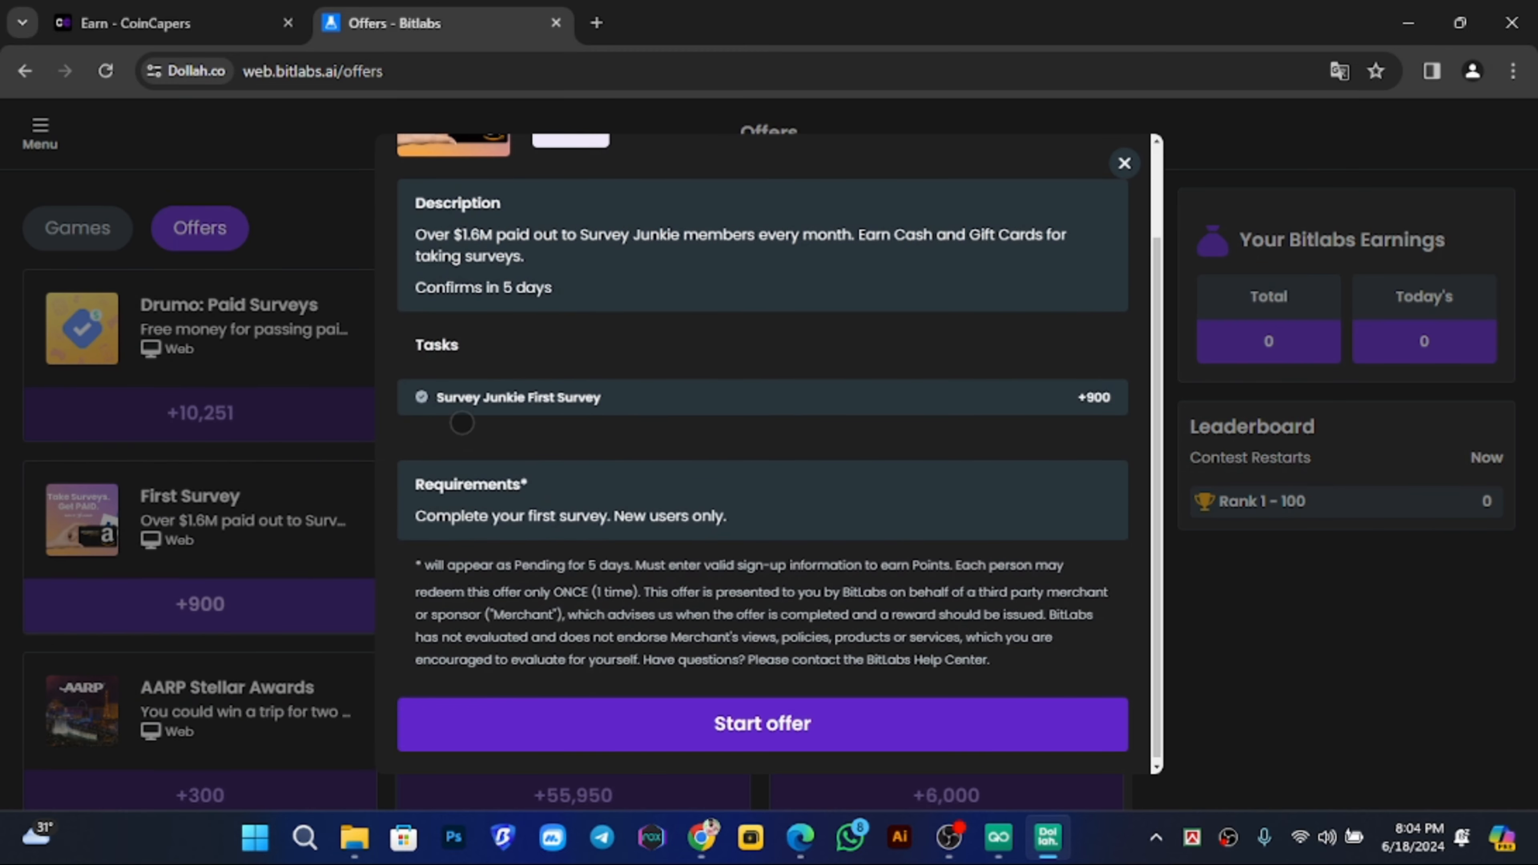
{"action": "scroll", "coordinate": [461, 401], "scroll_direction": "up", "scroll_amount": 2}
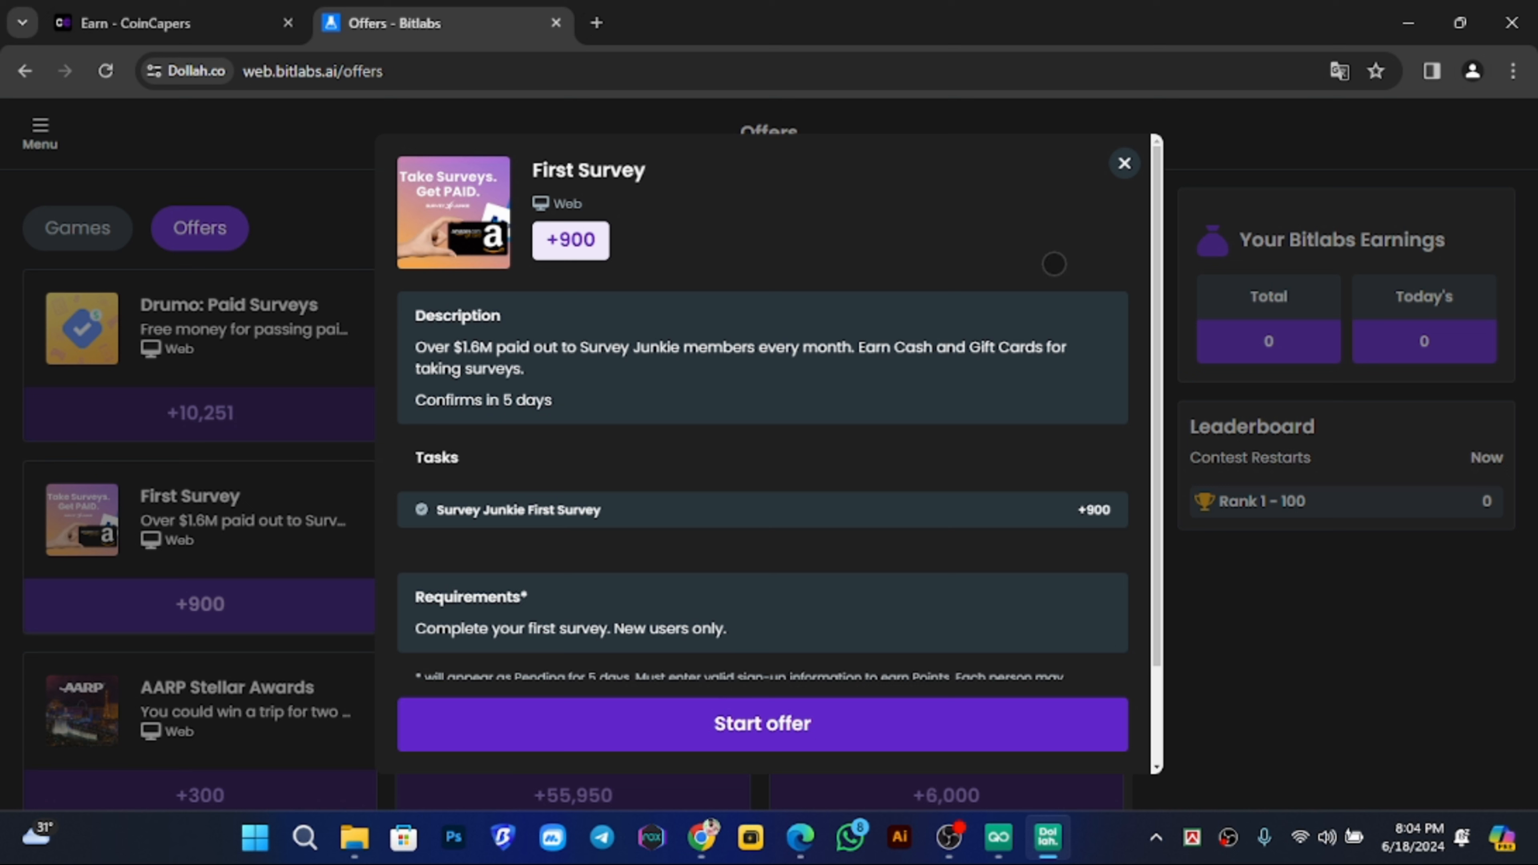
{"action": "left_click", "coordinate": [1124, 163]}
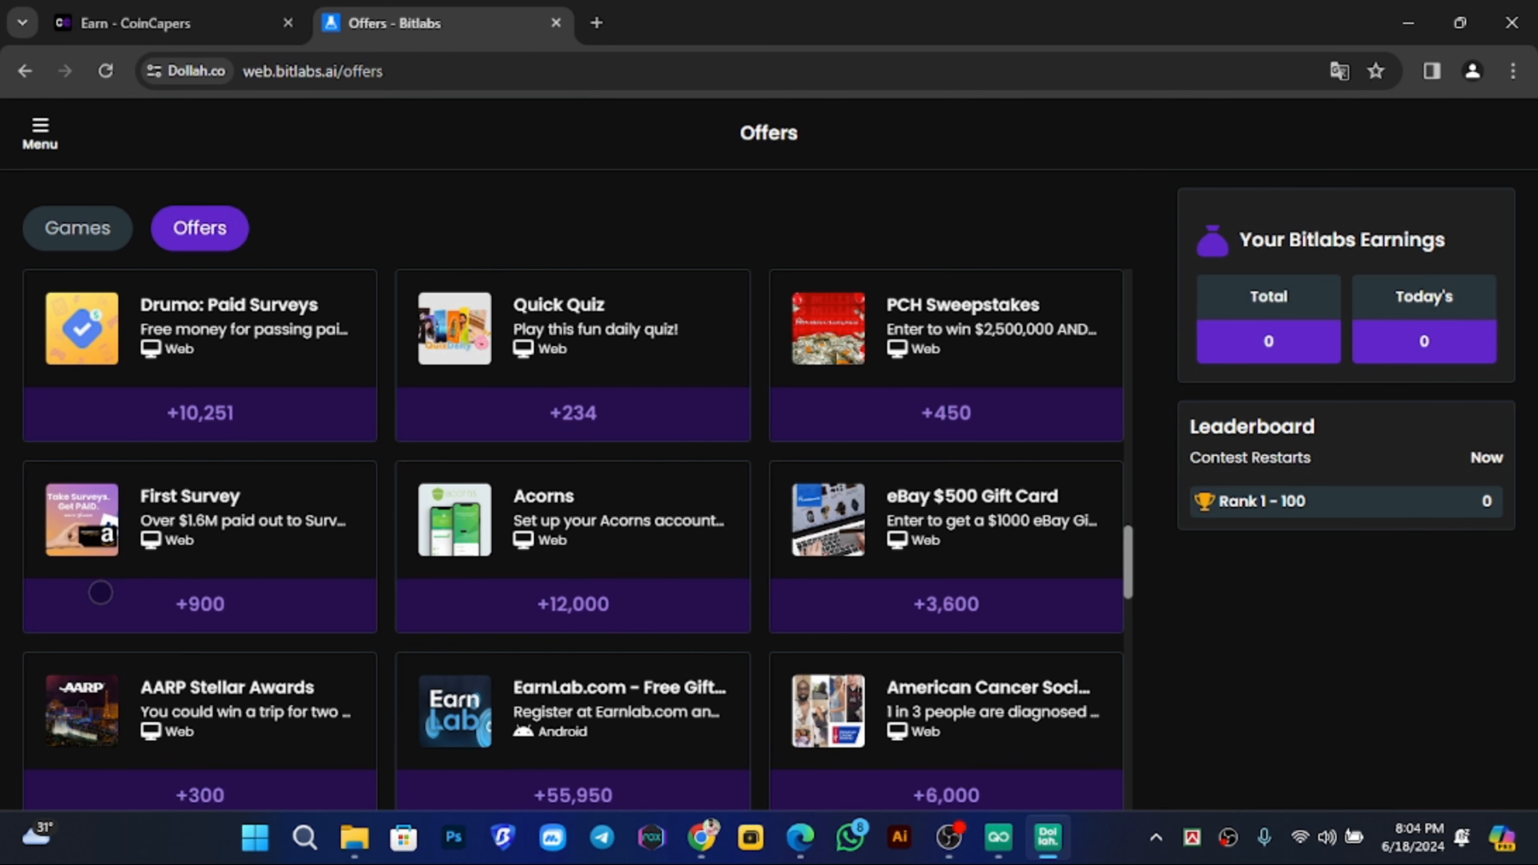
Browse further BitLabs offers, review the Surveys2Cash offer's task and requirements, close it and return to the start of the list.
{"action": "scroll", "coordinate": [353, 615], "scroll_direction": "down", "scroll_amount": 6}
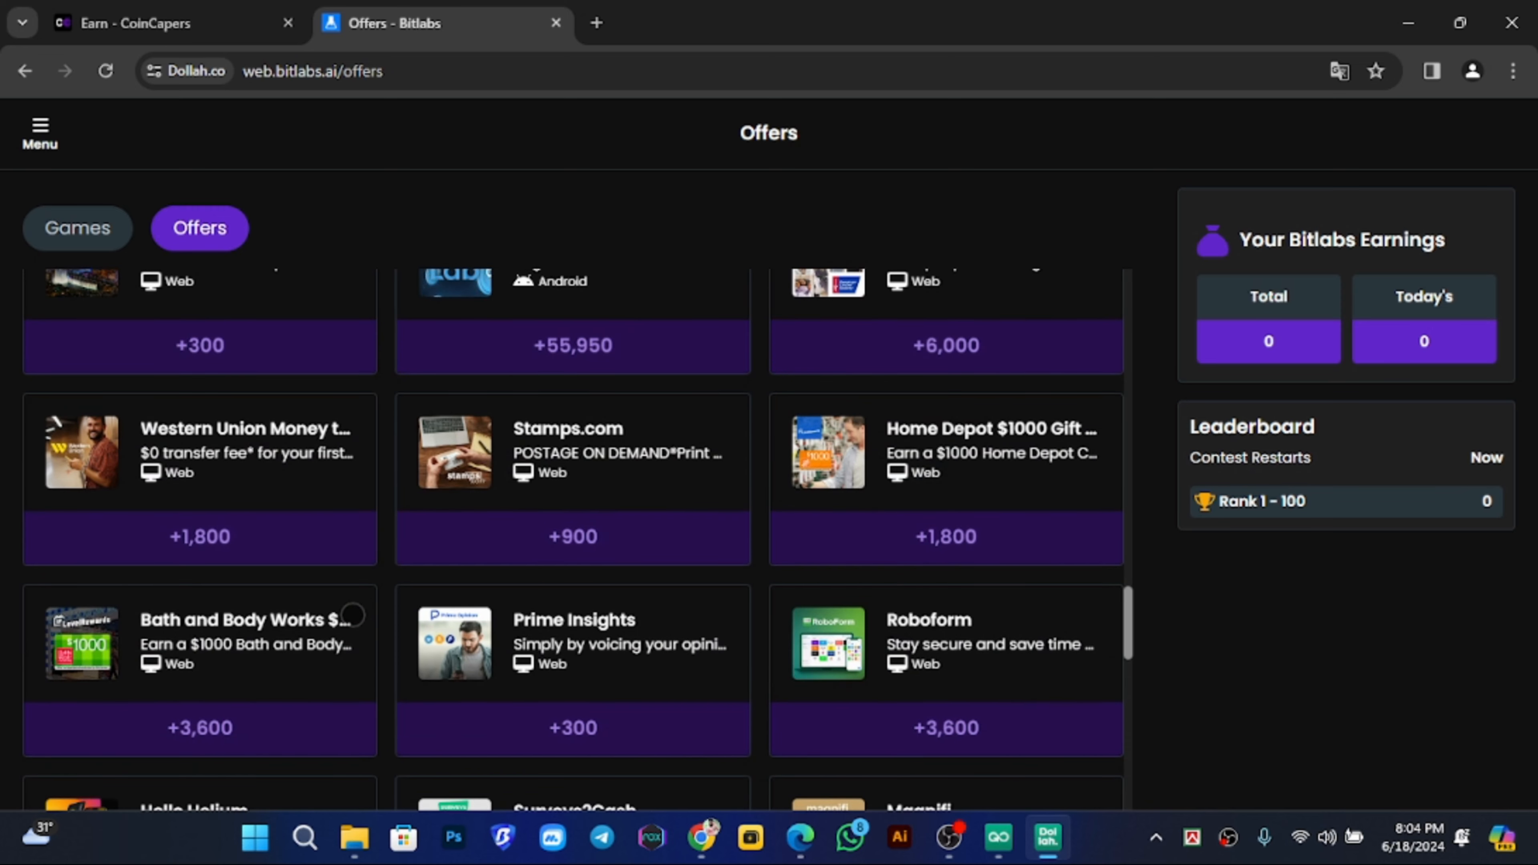
{"action": "scroll", "coordinate": [339, 522], "scroll_direction": "down", "scroll_amount": 6}
{"action": "scroll", "coordinate": [477, 513], "scroll_direction": "down", "scroll_amount": 2}
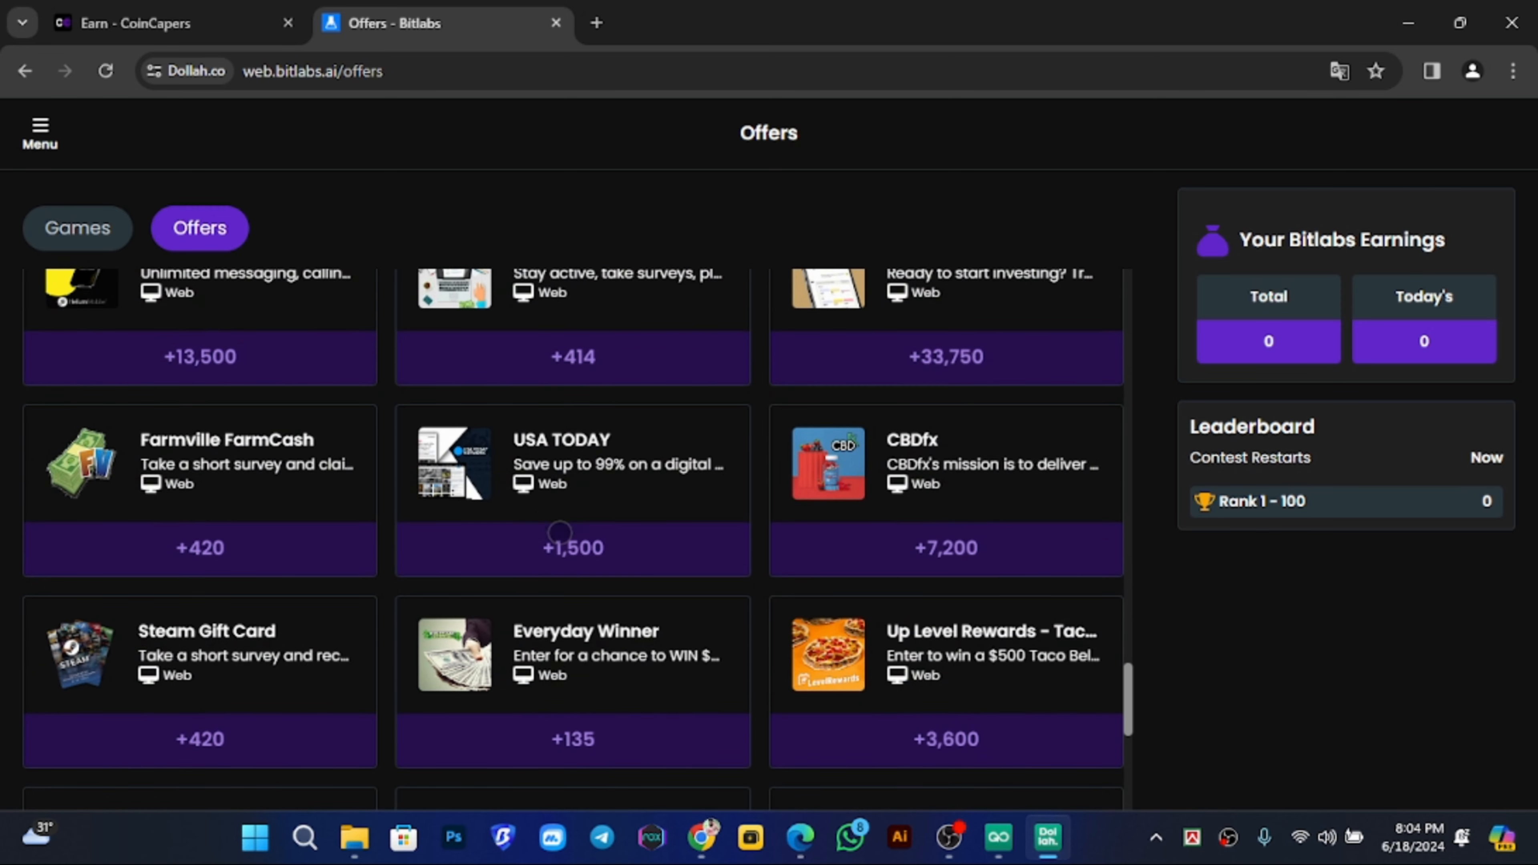
{"action": "scroll", "coordinate": [626, 541], "scroll_direction": "down", "scroll_amount": 7}
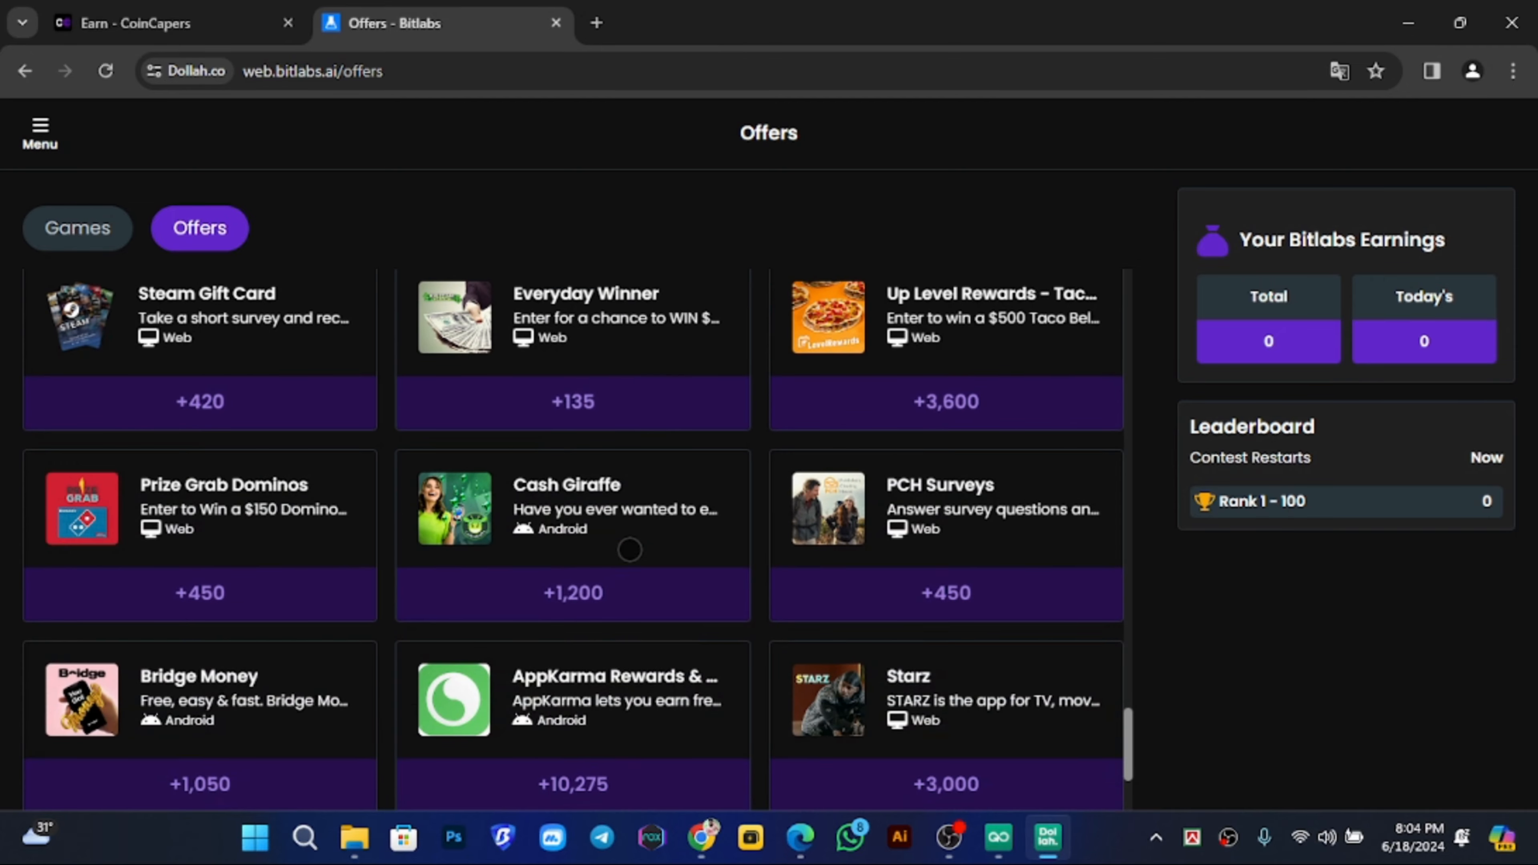
{"action": "scroll", "coordinate": [621, 619], "scroll_direction": "up", "scroll_amount": 8}
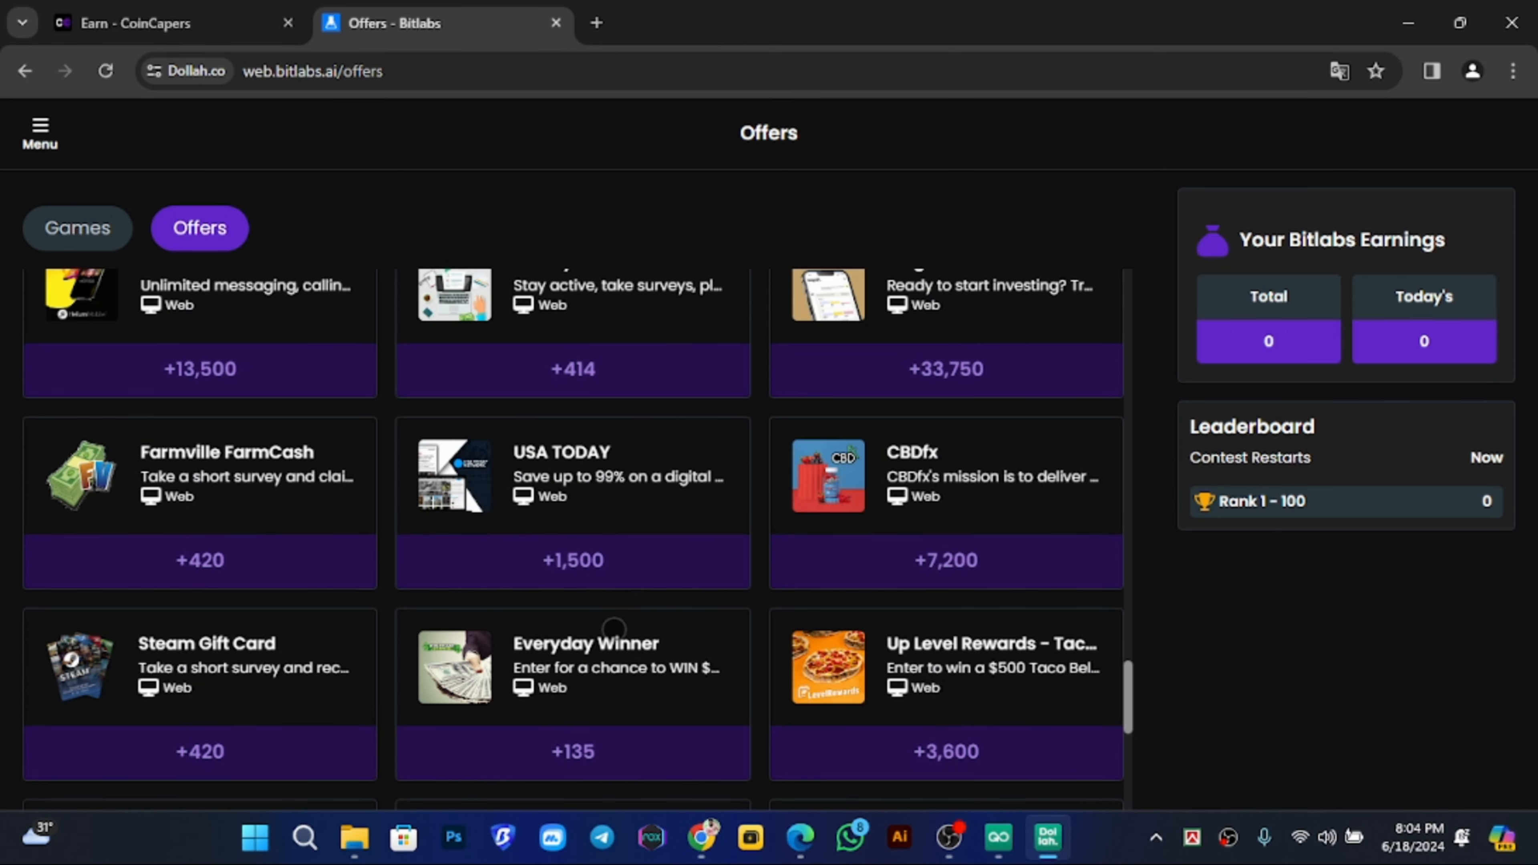
{"action": "scroll", "coordinate": [650, 579], "scroll_direction": "up", "scroll_amount": 6}
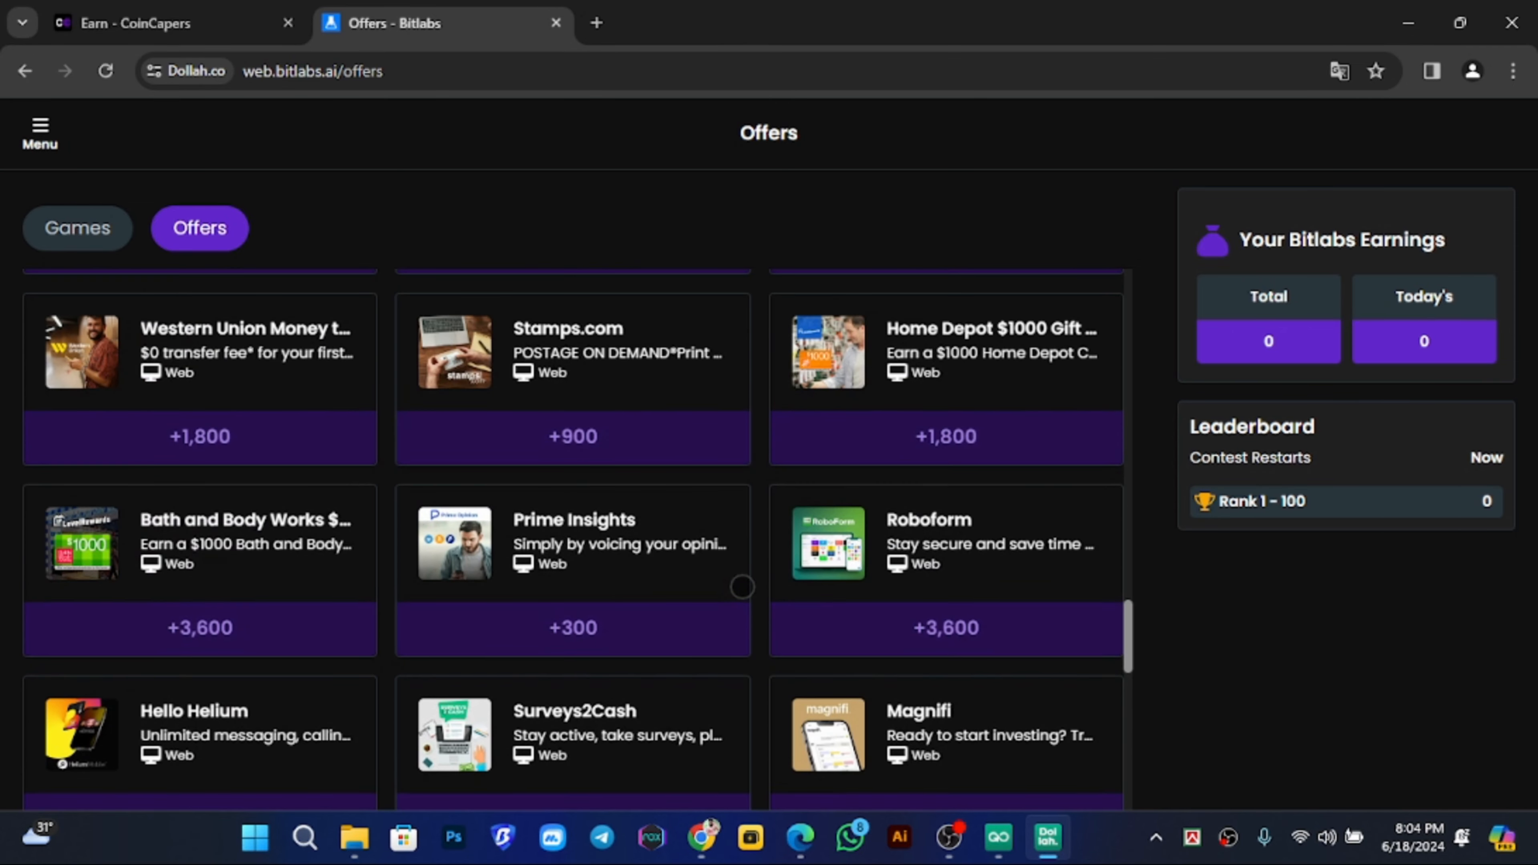
{"action": "scroll", "coordinate": [742, 584], "scroll_direction": "down", "scroll_amount": 3}
{"action": "left_click", "coordinate": [606, 516]}
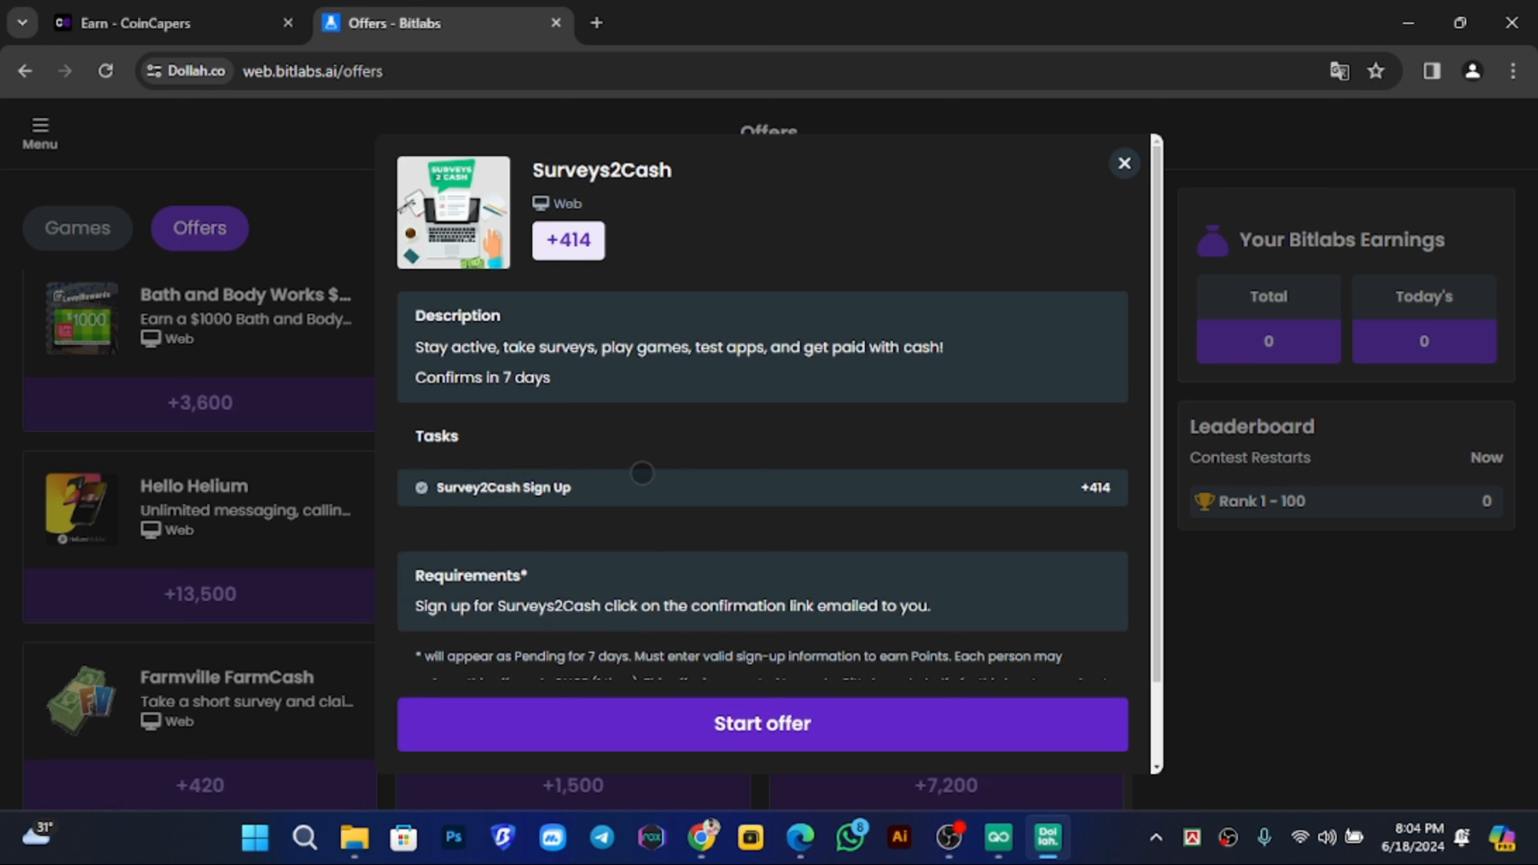
{"action": "scroll", "coordinate": [623, 510], "scroll_direction": "down", "scroll_amount": 3}
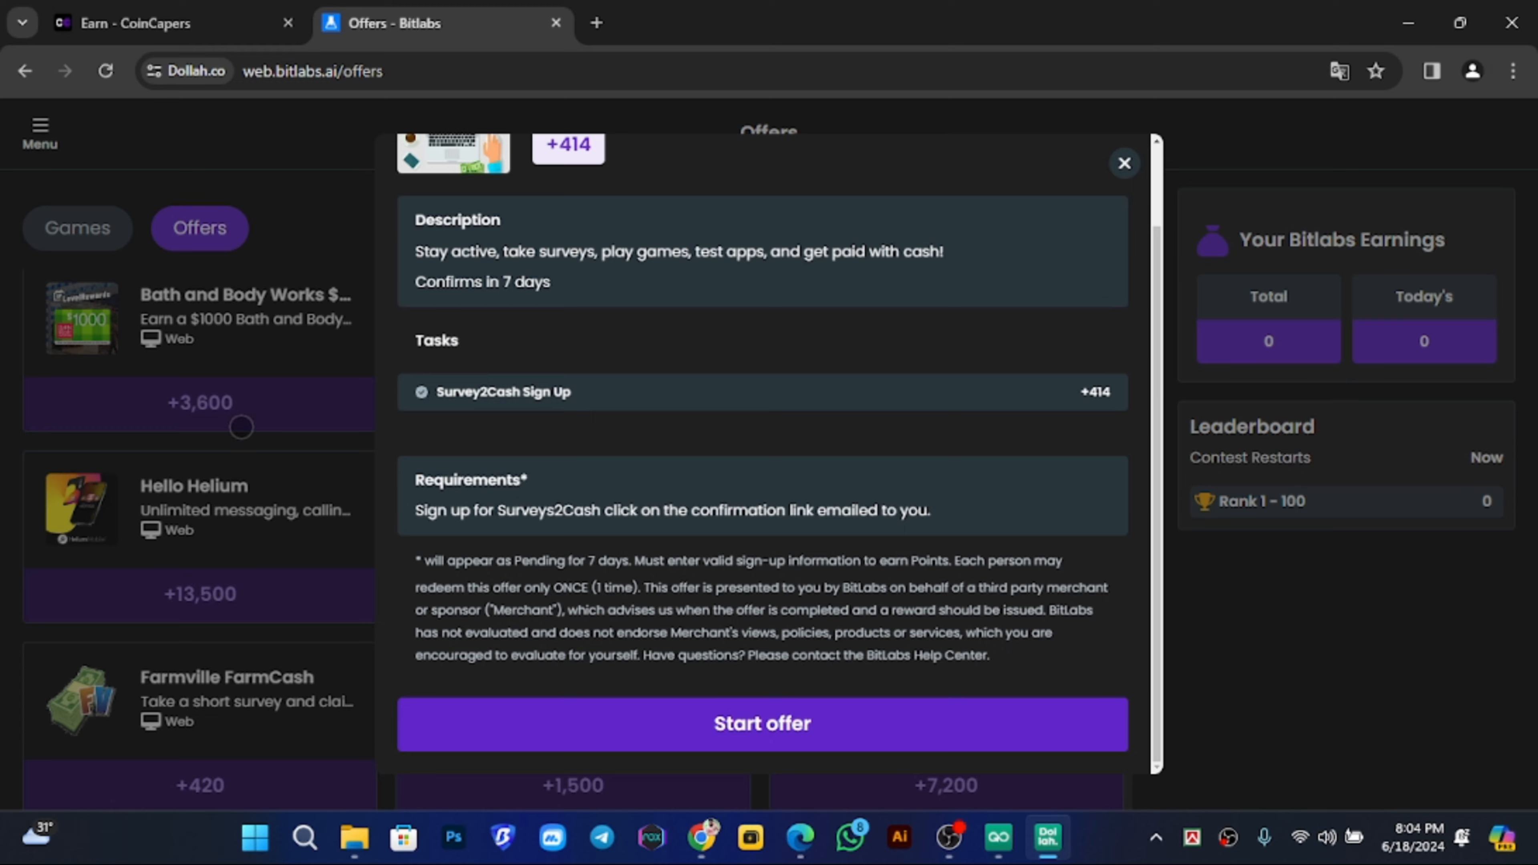
{"action": "left_click", "coordinate": [254, 413]}
{"action": "scroll", "coordinate": [787, 515], "scroll_direction": "up", "scroll_amount": 8}
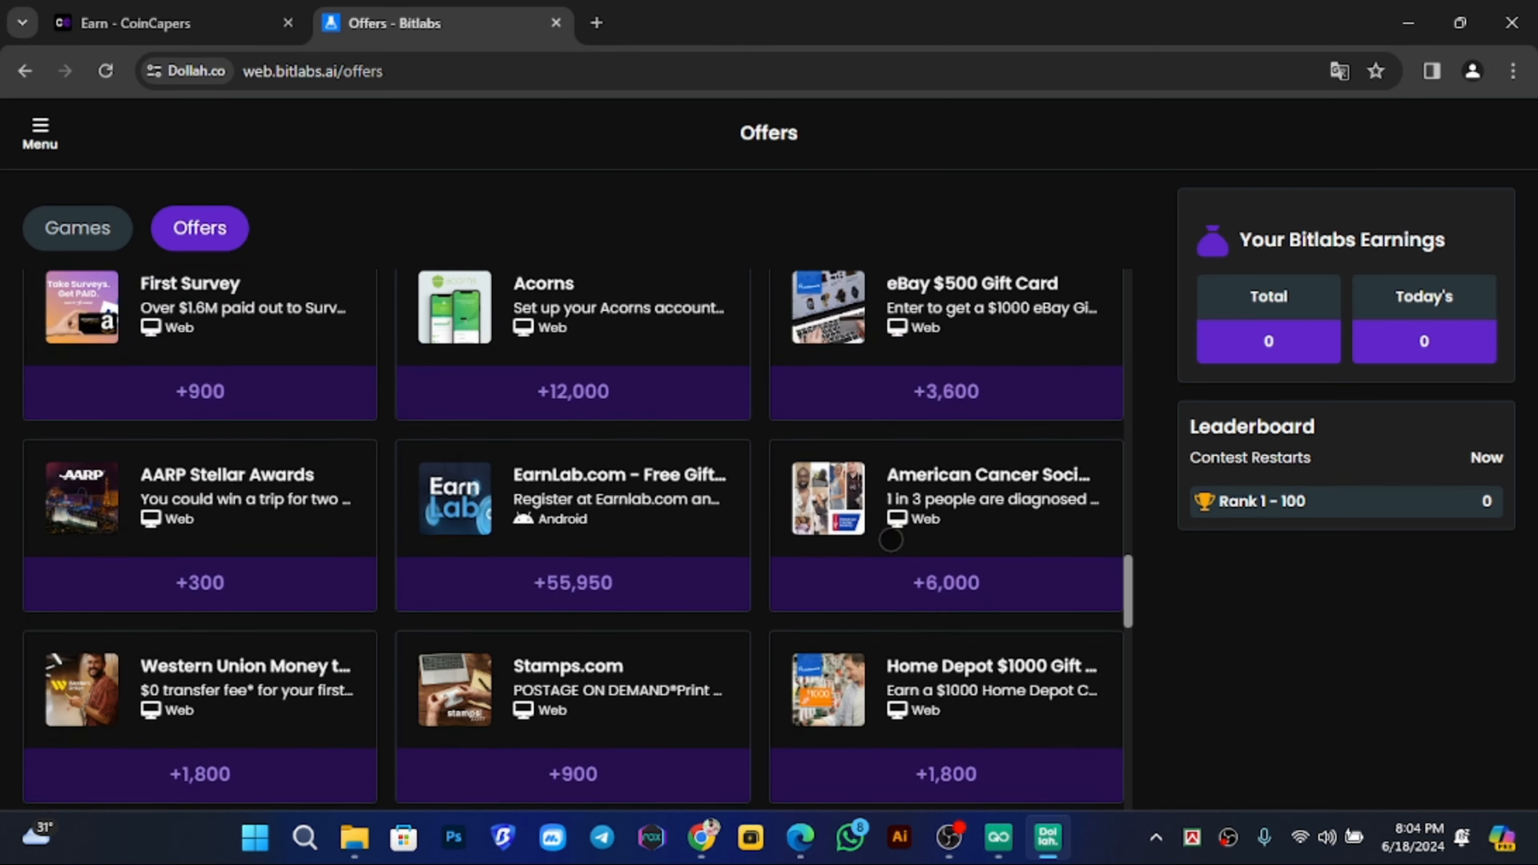
{"action": "scroll", "coordinate": [885, 538], "scroll_direction": "up", "scroll_amount": 10}
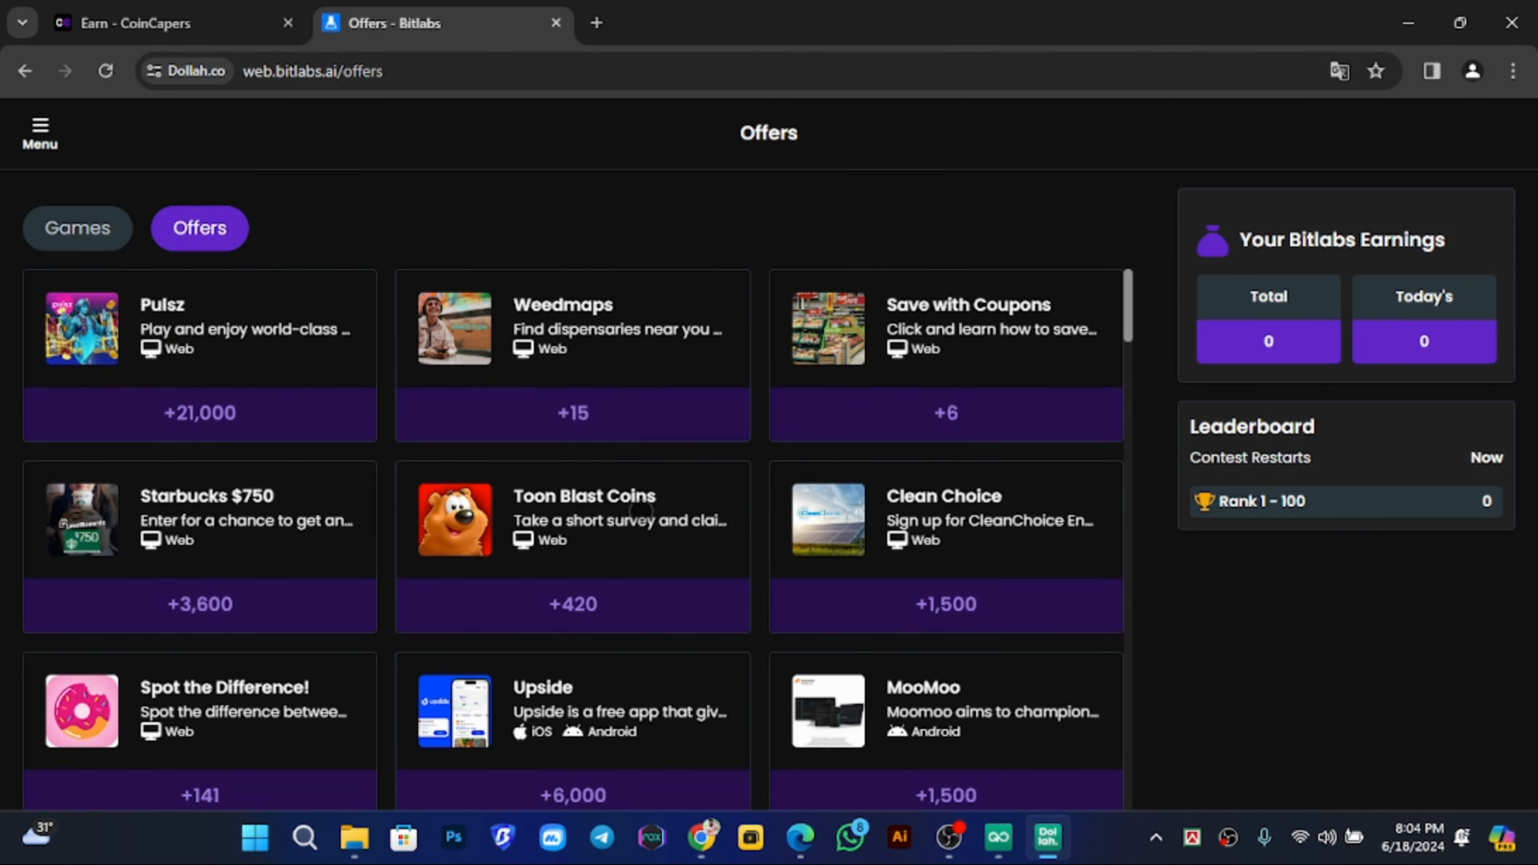
Request a Litecoin cashout of 350 diamonds on CoinCapers to the prefilled address, and return to the site's home page.
{"action": "left_click", "coordinate": [172, 9]}
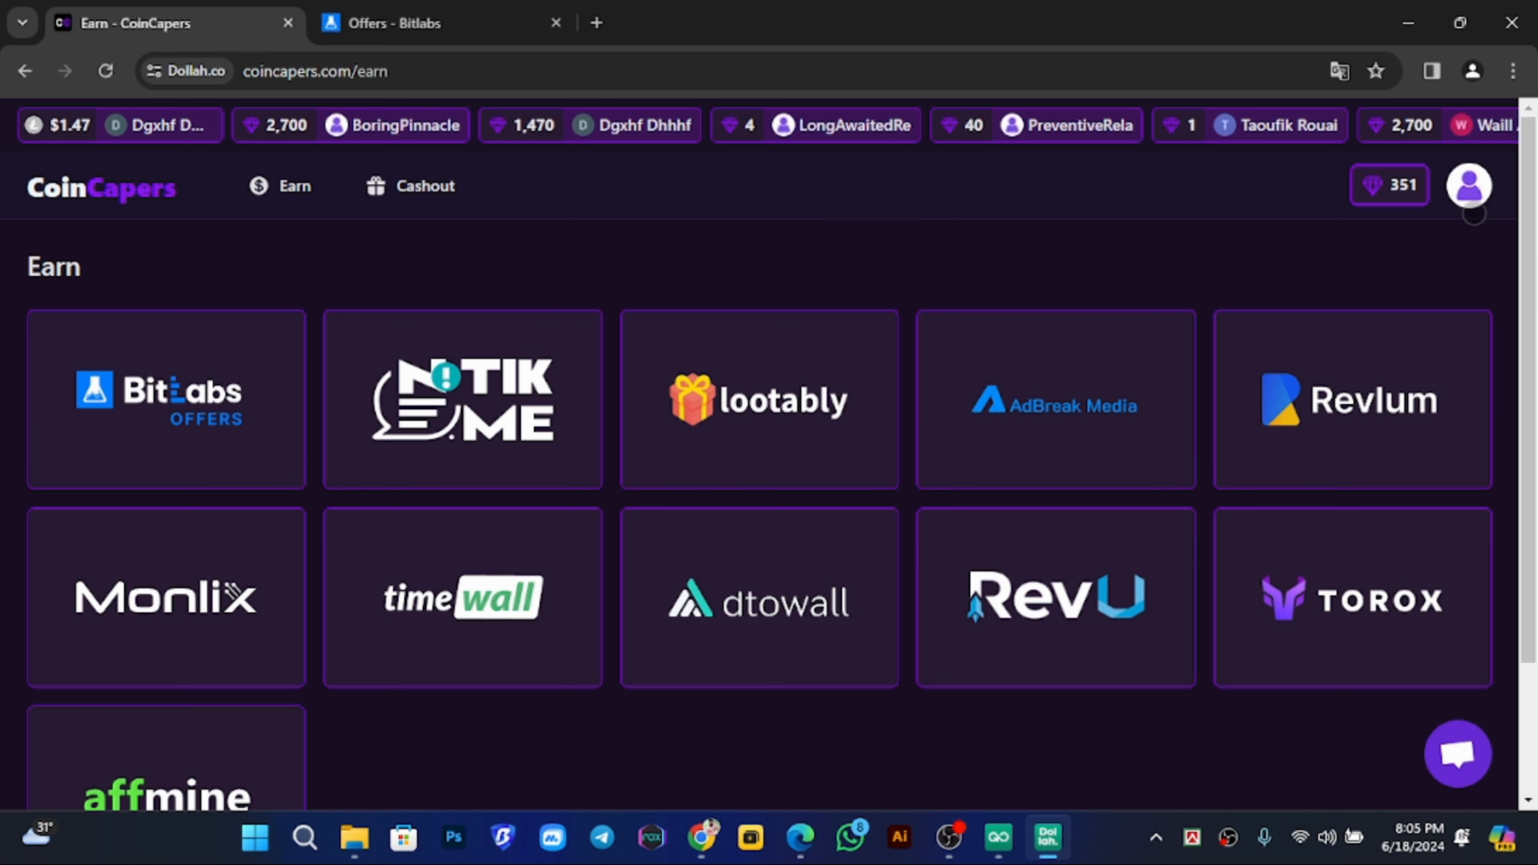
{"action": "left_click", "coordinate": [441, 185]}
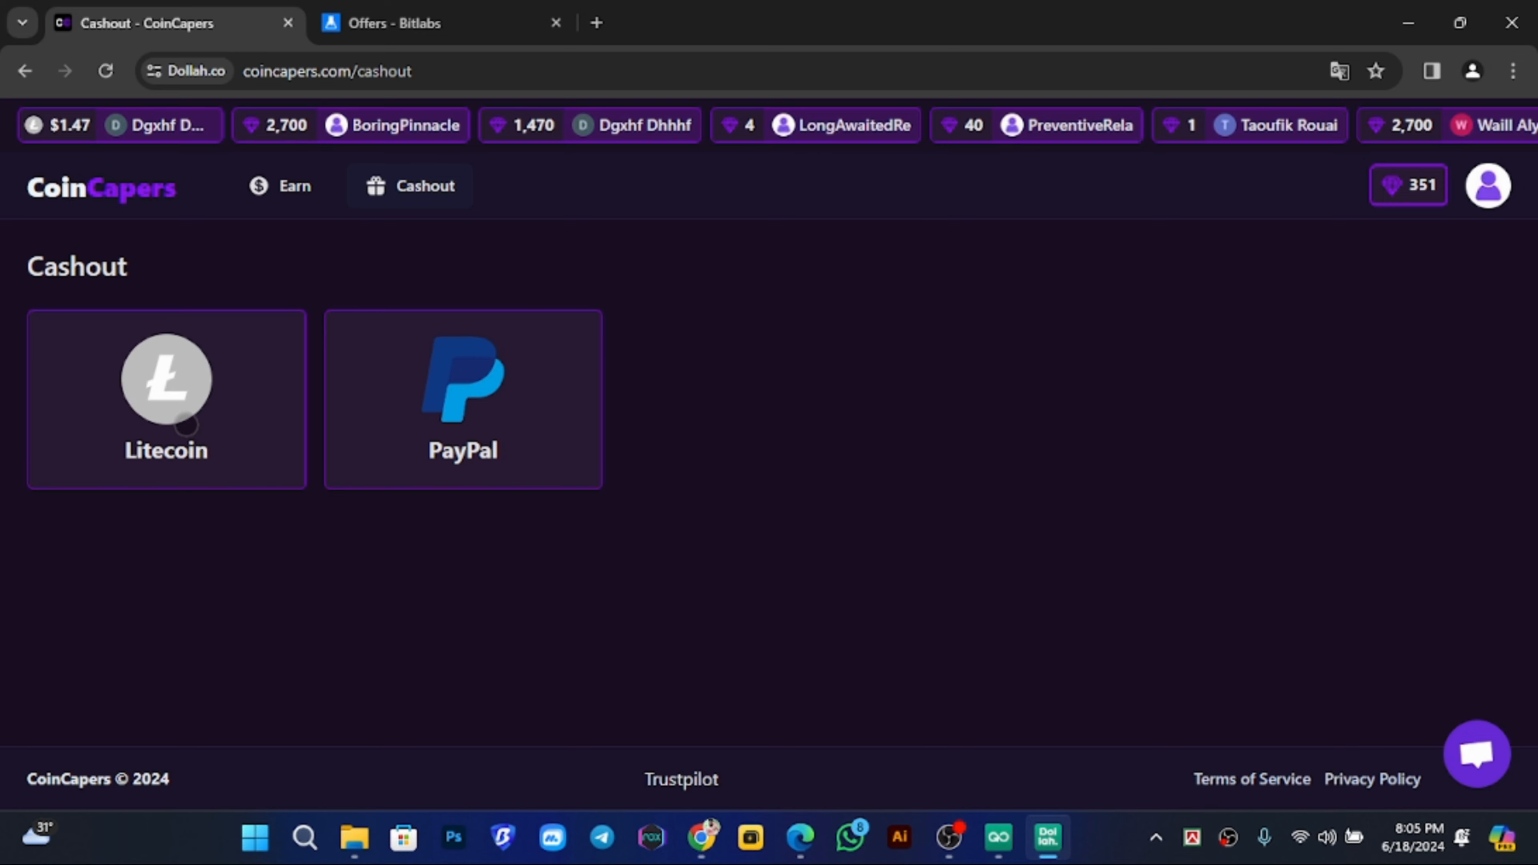
{"action": "left_click", "coordinate": [176, 397]}
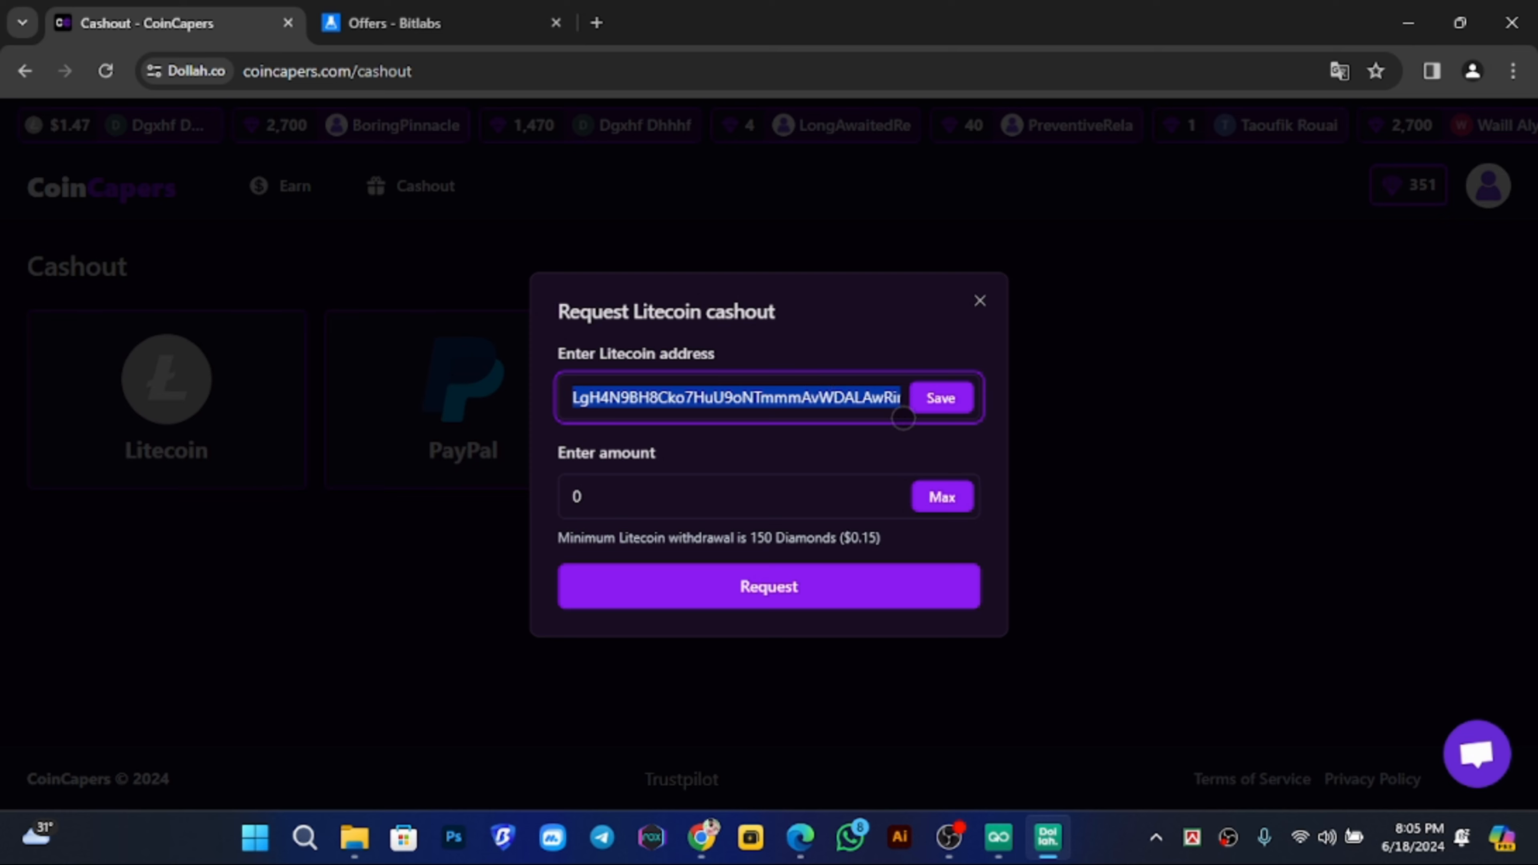
{"action": "left_click", "coordinate": [669, 484]}
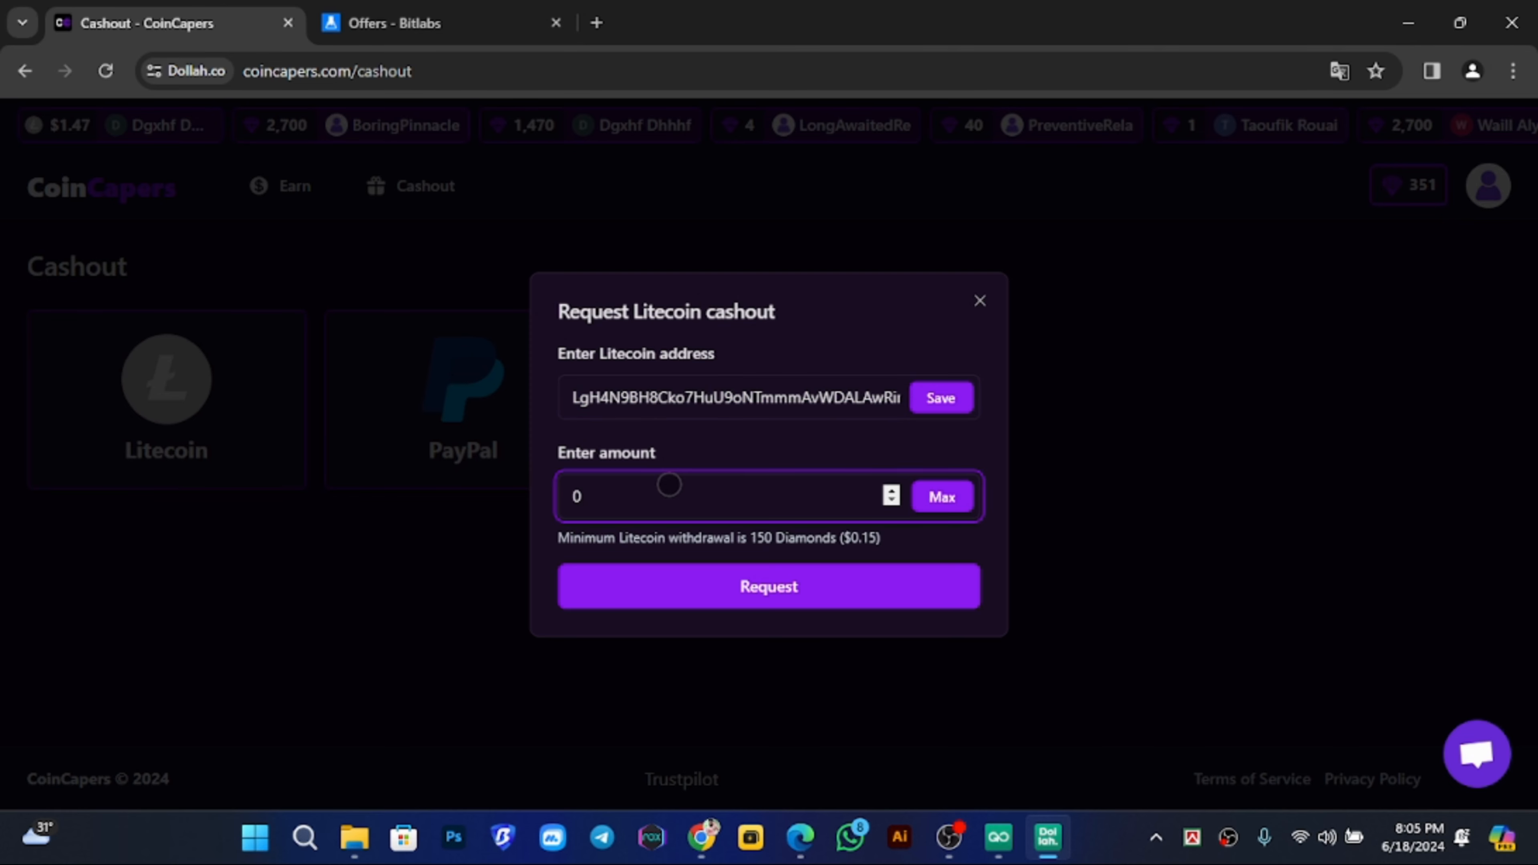
{"action": "type", "text": "35"}
{"action": "left_click", "coordinate": [723, 590]}
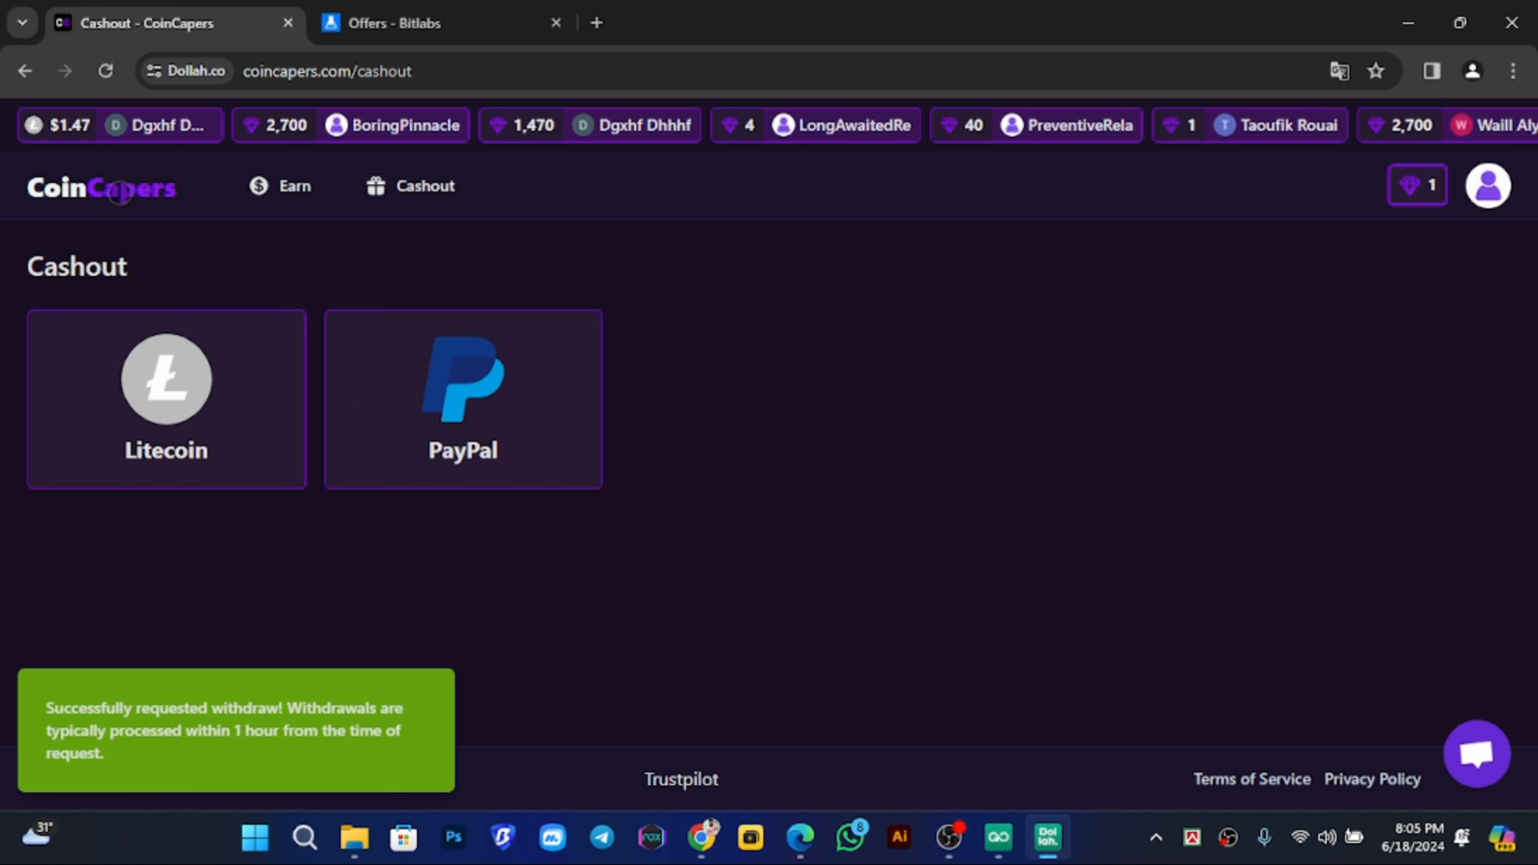
{"action": "left_click", "coordinate": [120, 193]}
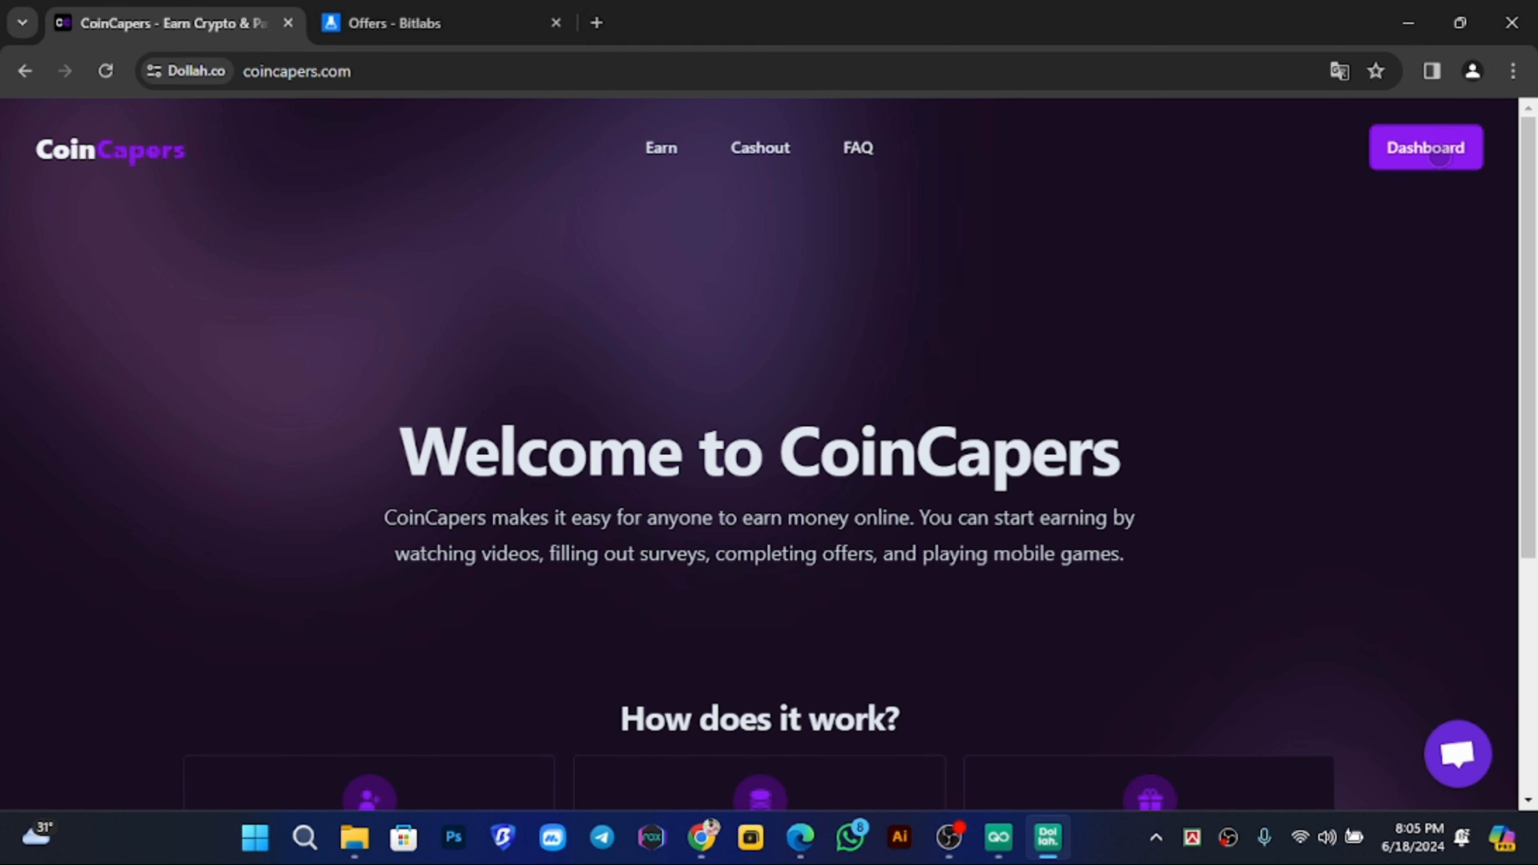